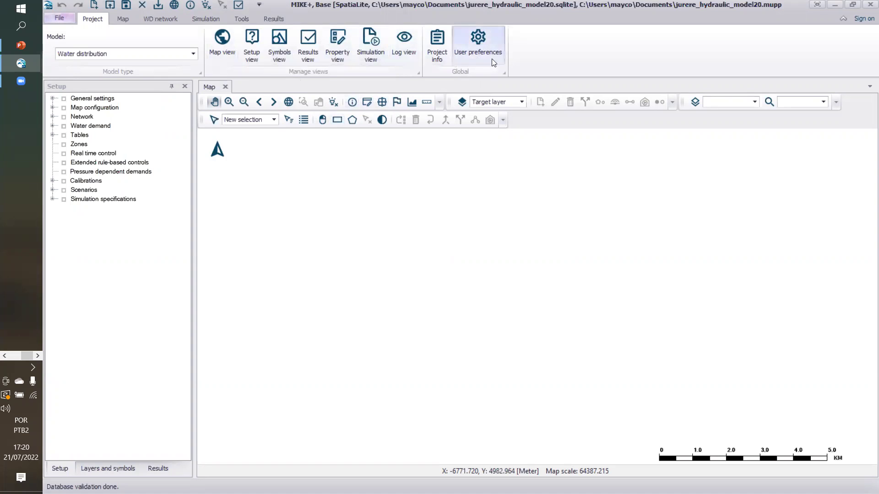
pyautogui.click(124, 21)
pyautogui.click(160, 19)
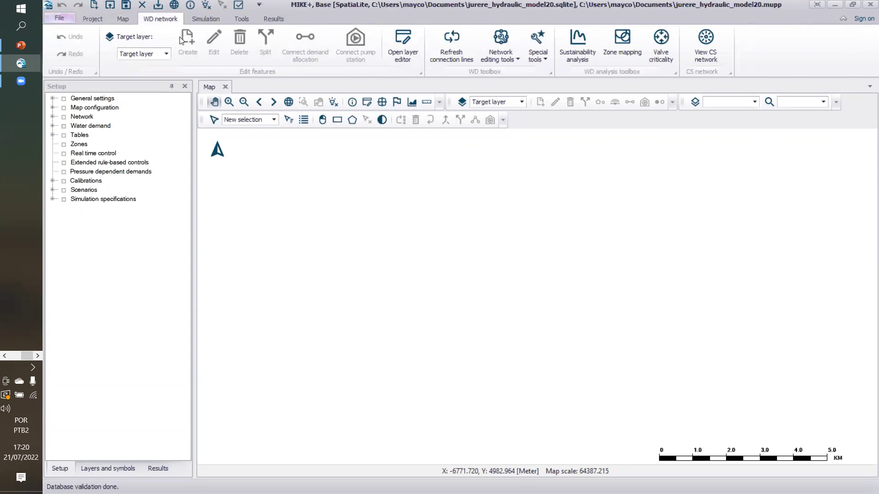
pyautogui.click(223, 19)
pyautogui.click(247, 20)
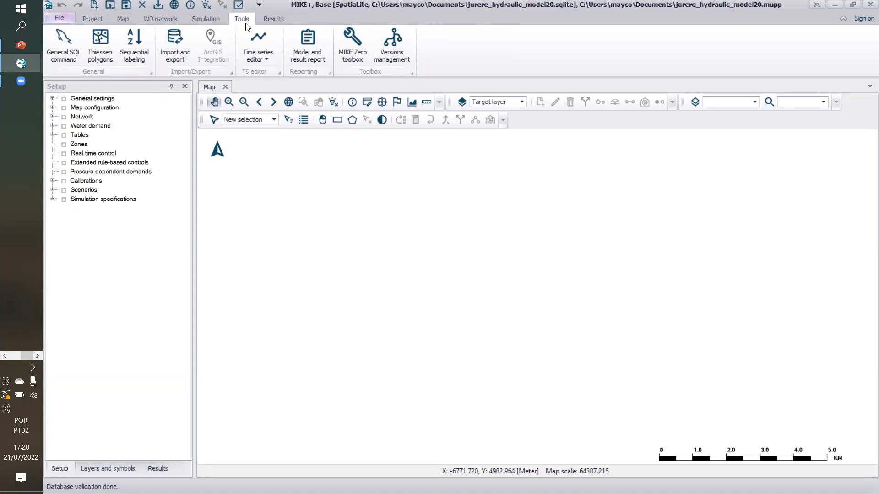
pyautogui.click(269, 19)
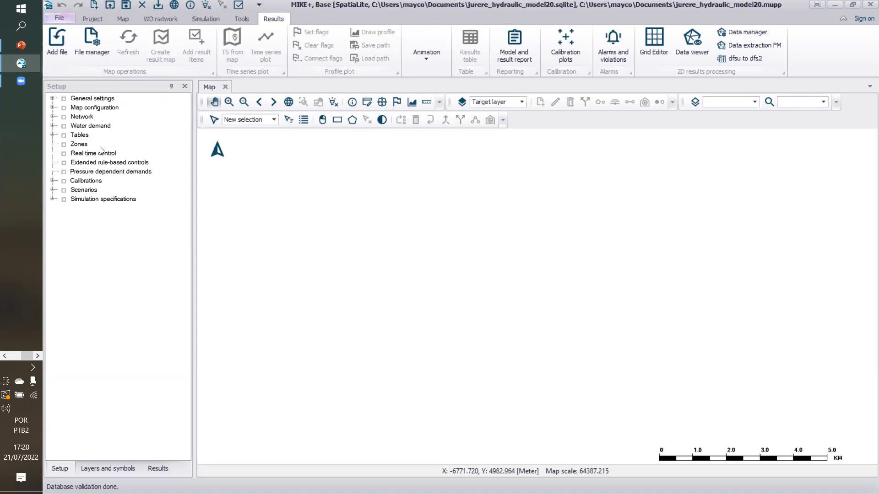
# Start adding a new layer to the map and set its layer type to Image layer.
pyautogui.click(123, 467)
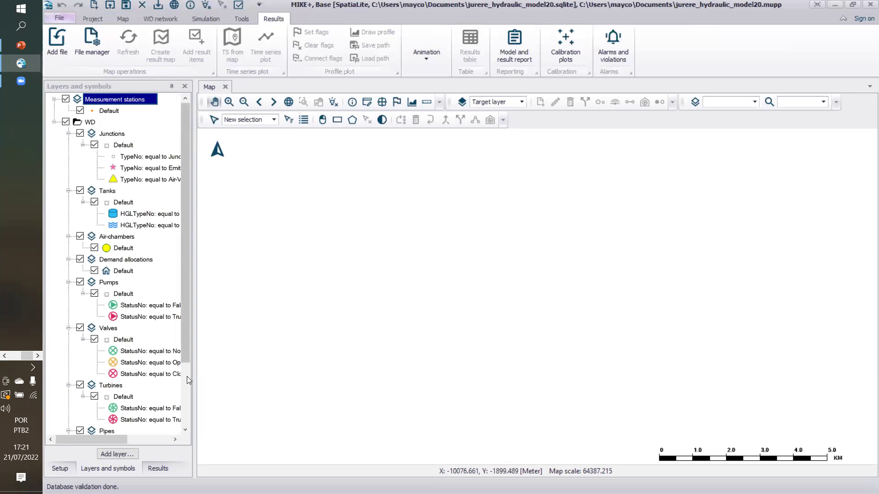
pyautogui.click(132, 456)
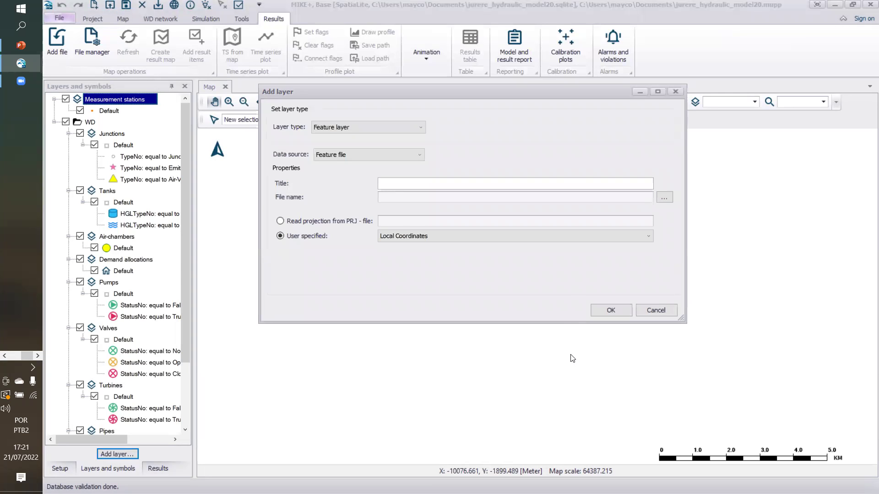
pyautogui.click(414, 124)
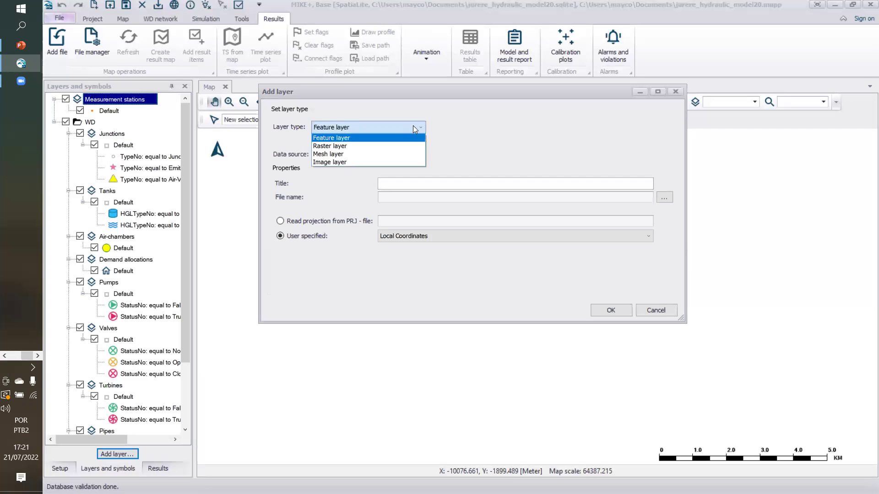
pyautogui.click(393, 162)
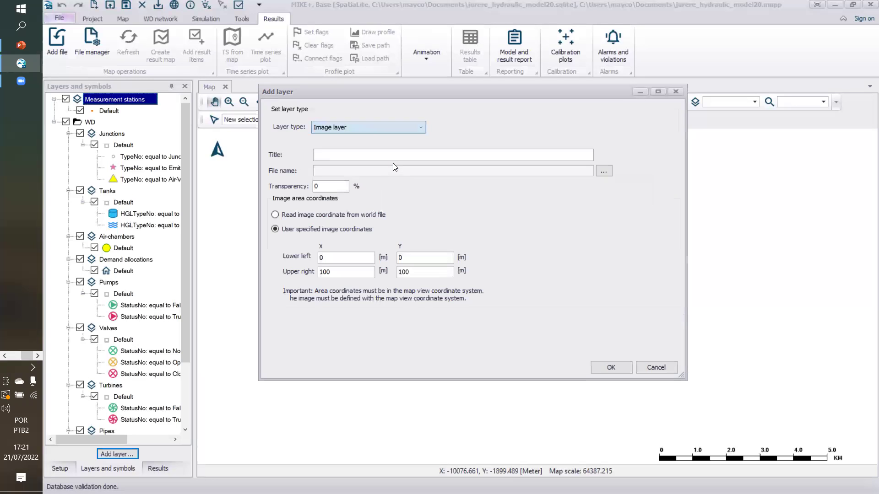
# Browse for the layer's image file, using the hydraulic_simulation folder path copied from File Explorer to go to that folder.
pyautogui.click(604, 171)
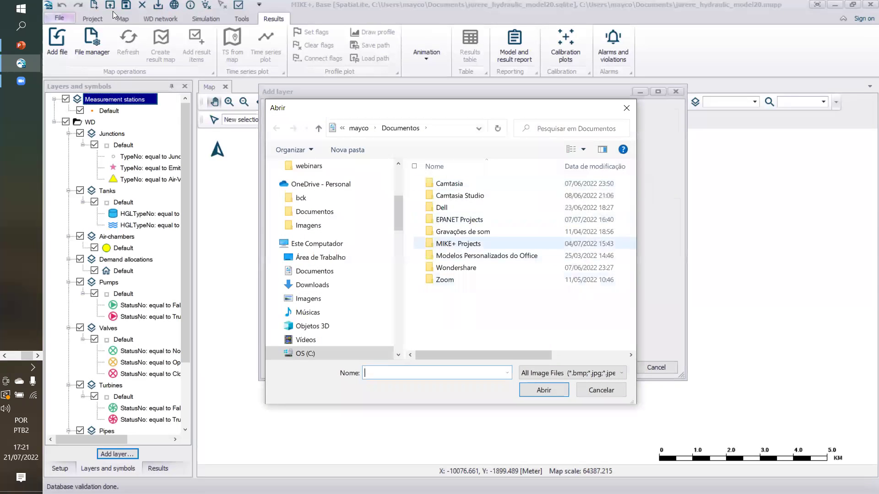
pyautogui.click(6, 356)
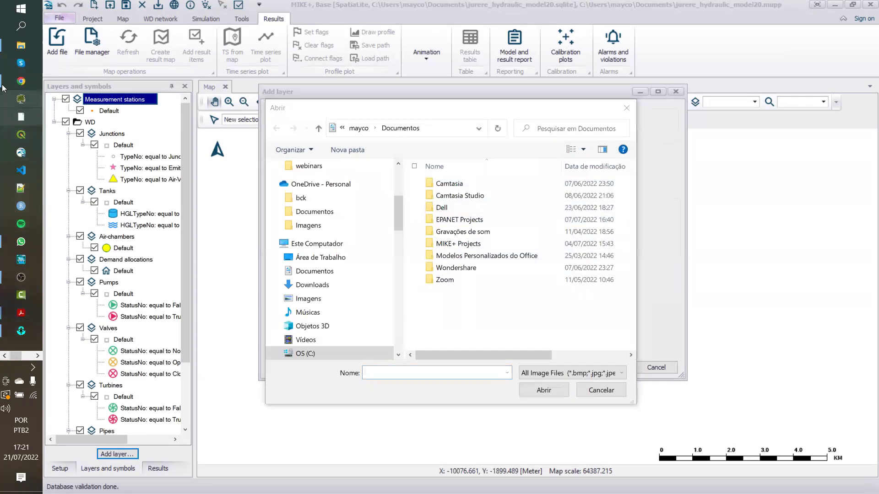
pyautogui.click(21, 45)
pyautogui.click(525, 88)
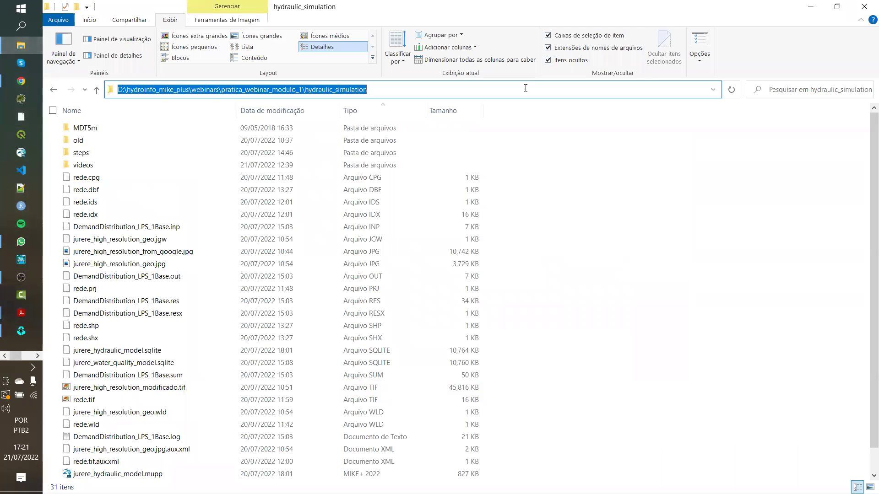
pyautogui.hotkey('ctrl', 'c')
pyautogui.hotkey('alt', 'Tab')
pyautogui.click(446, 128)
pyautogui.hotkey('ctrl', 'v')
pyautogui.press('Return')
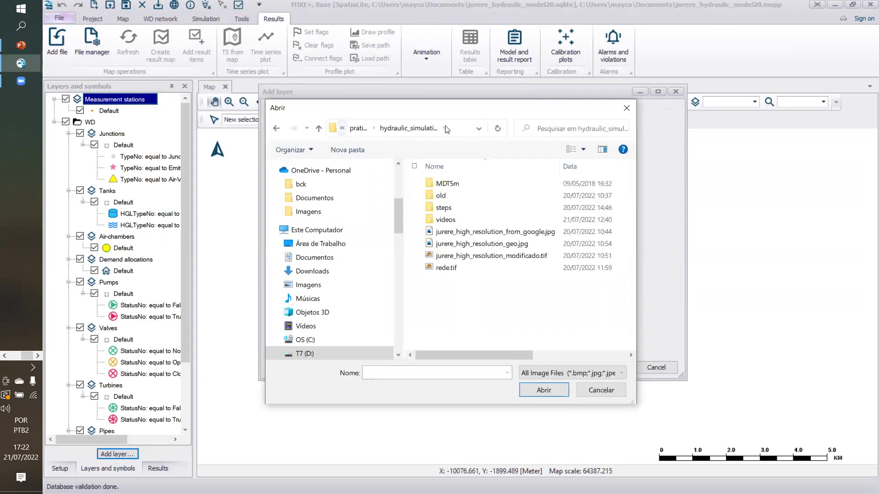
# Add jurere_high_resolution_geo.jpg as the image layer with coordinates read from its world file, and zoom the map to it.
pyautogui.click(551, 247)
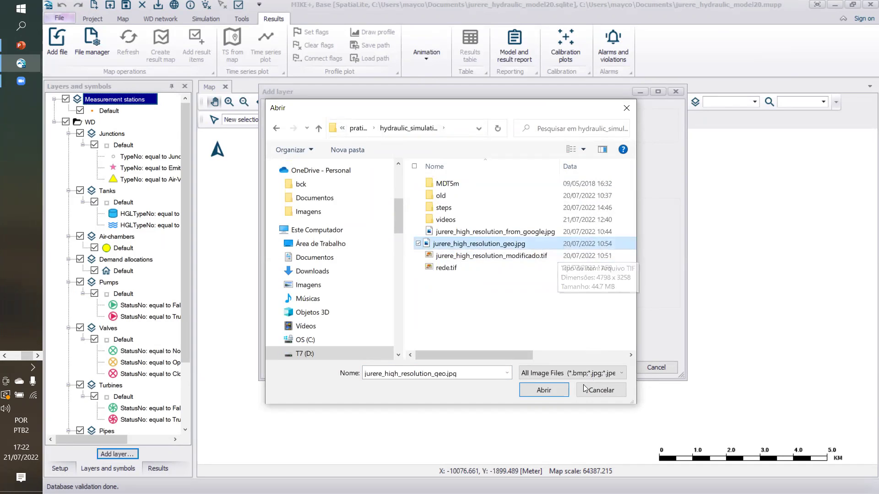
pyautogui.click(544, 389)
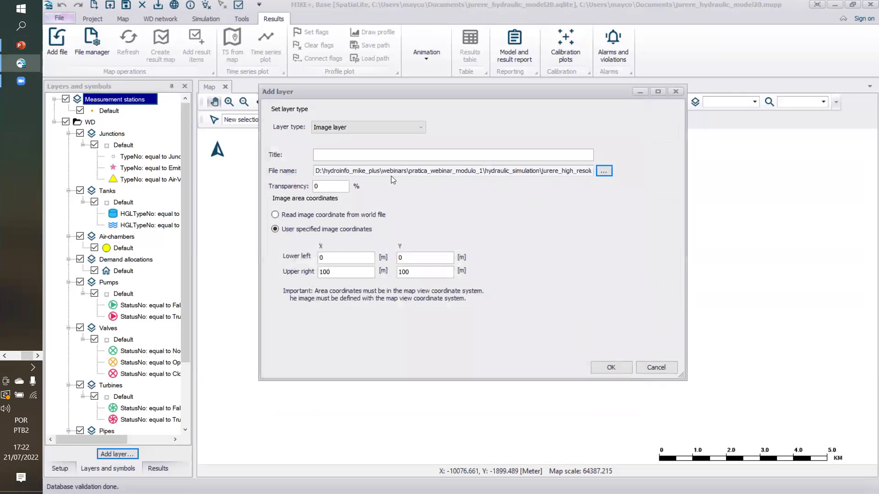
pyautogui.click(326, 216)
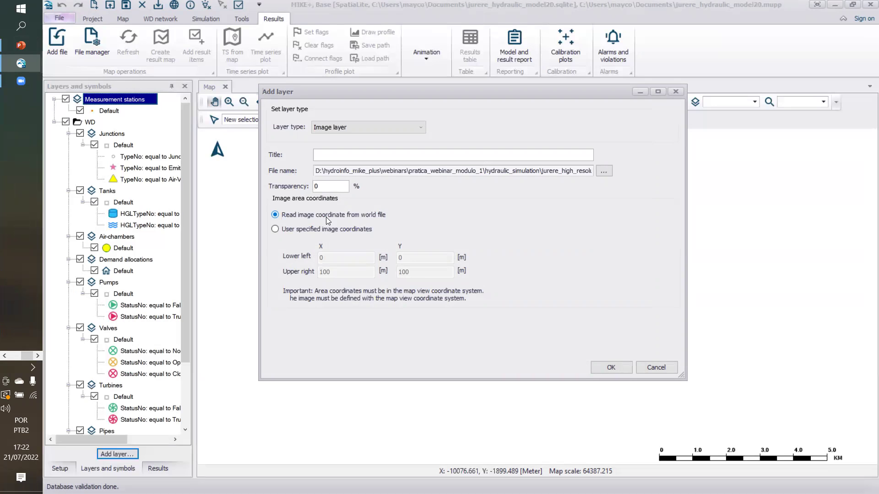
pyautogui.click(613, 366)
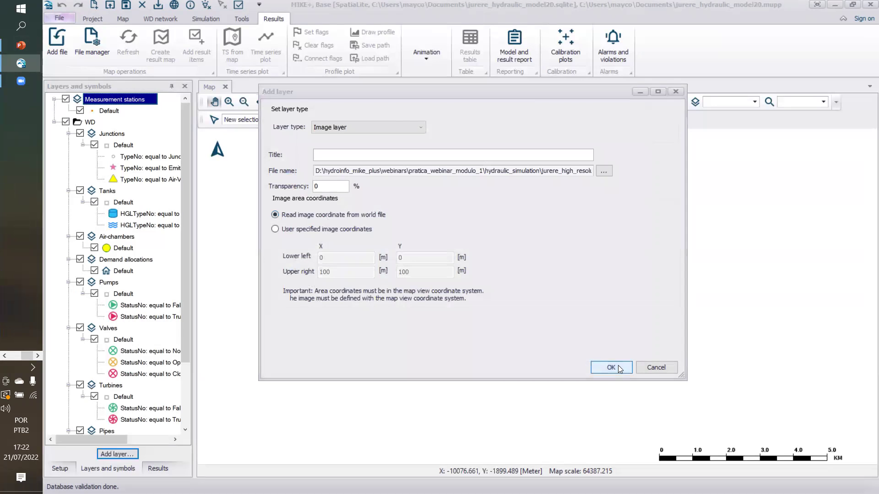
pyautogui.moveTo(183, 298); pyautogui.dragTo(186, 386)
pyautogui.rightClick(140, 420)
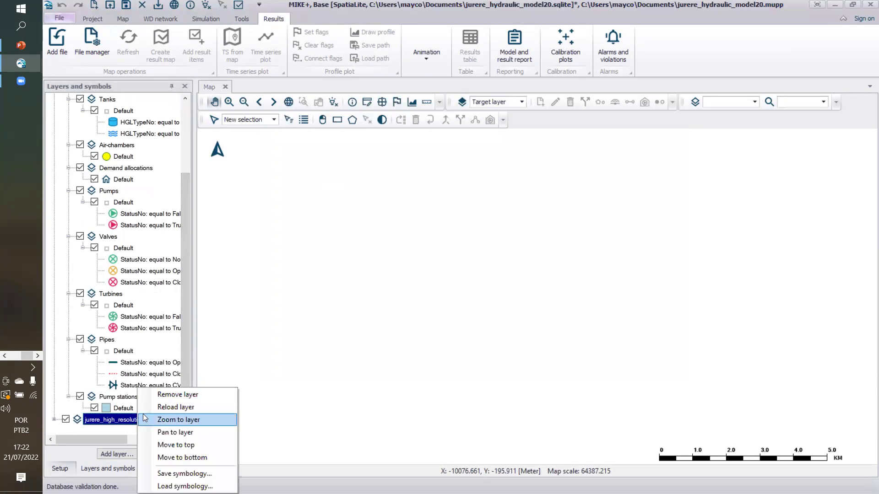
pyautogui.click(153, 420)
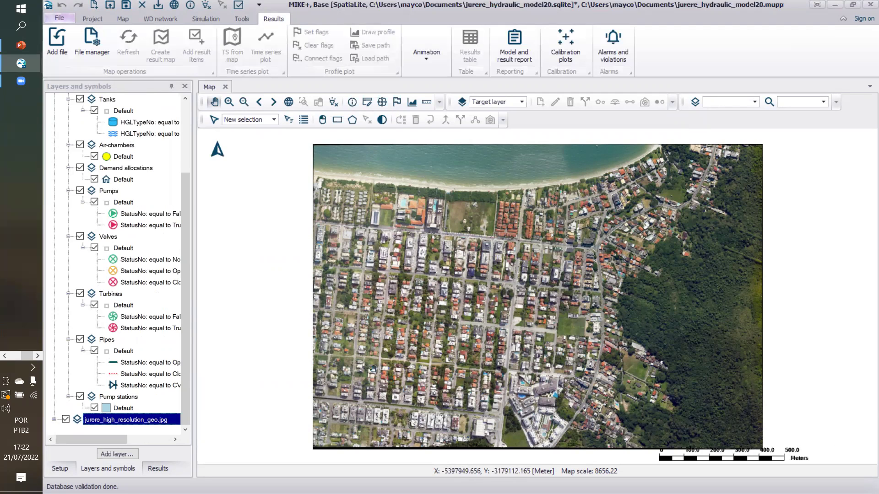
# Add the shapefile rede.shp as a feature layer and place it above the jurere_high_resolution_geo.jpg layer.
pyautogui.click(128, 453)
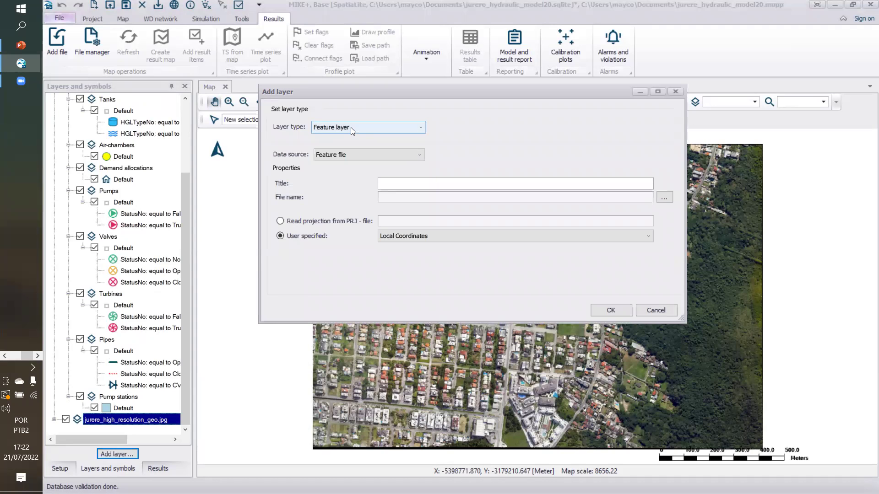
pyautogui.click(665, 198)
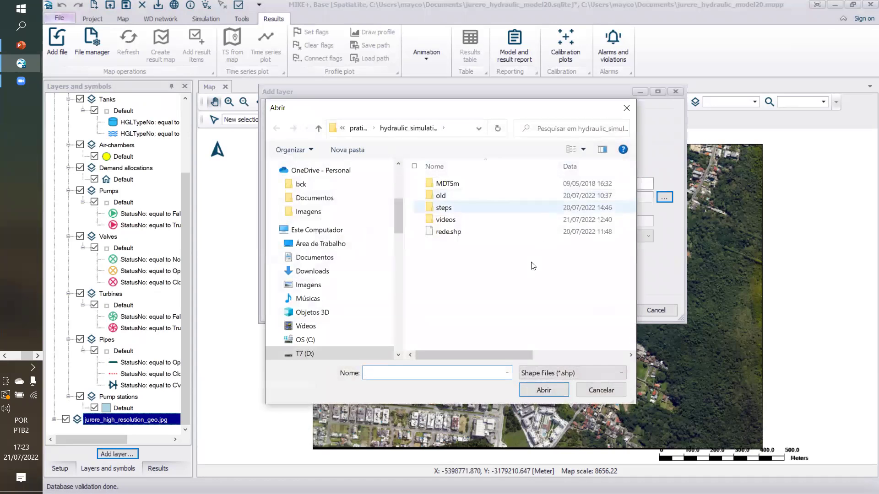
pyautogui.click(458, 234)
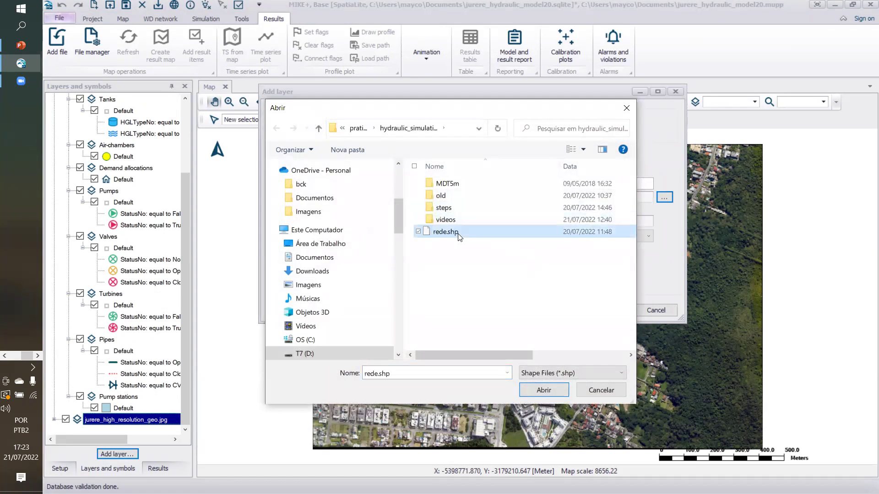
pyautogui.click(532, 388)
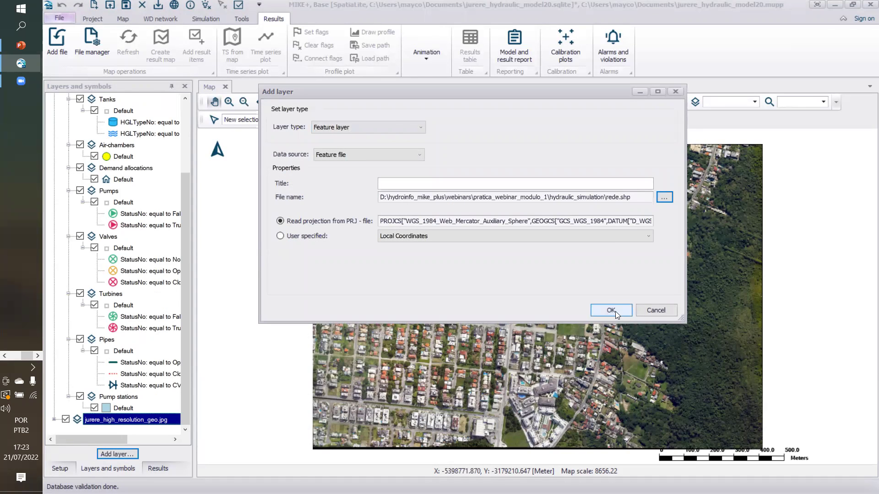
pyautogui.click(615, 312)
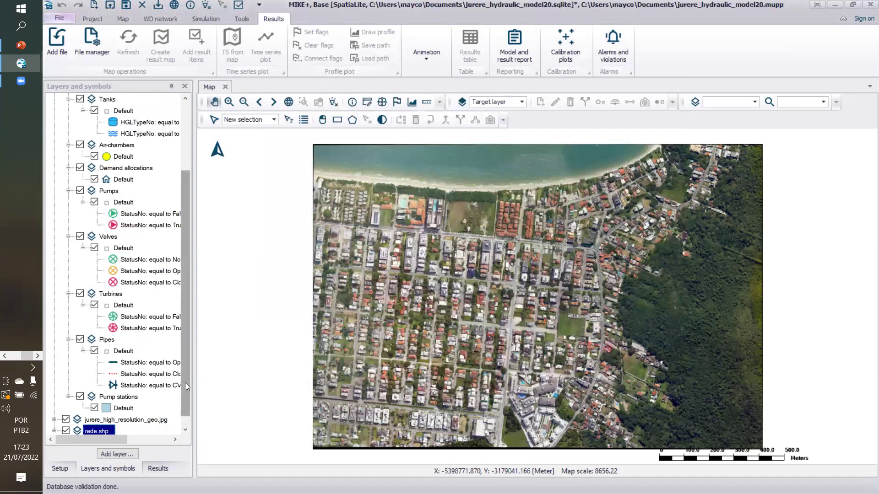
pyautogui.scroll(-1, 185, 382)
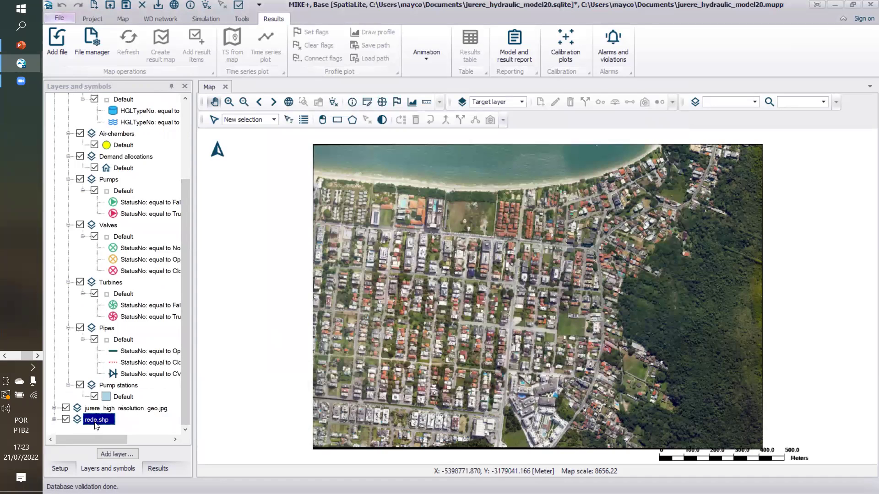
pyautogui.moveTo(103, 422); pyautogui.dragTo(105, 409)
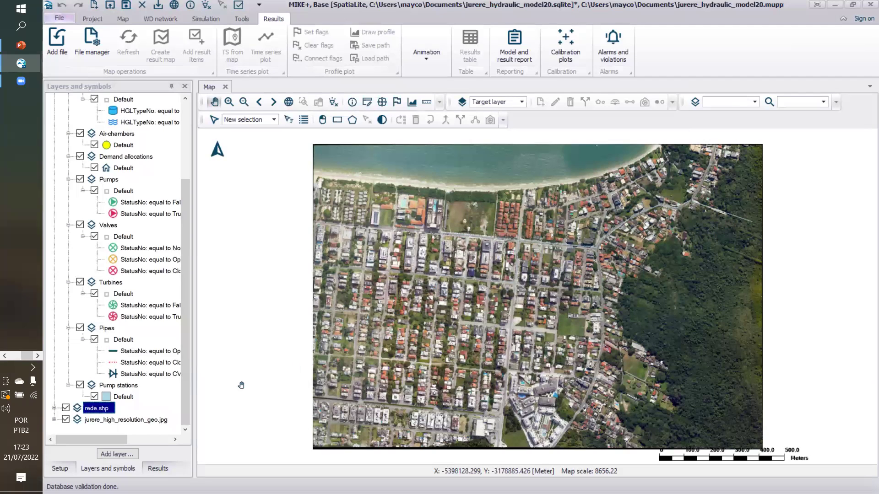
# Set the rede.shp line symbol to red (255; 0; 0) with a thickness of 3.00 and apply it to the map.
pyautogui.click(54, 407)
pyautogui.scroll(-1, 185, 367)
pyautogui.doubleClick(109, 408)
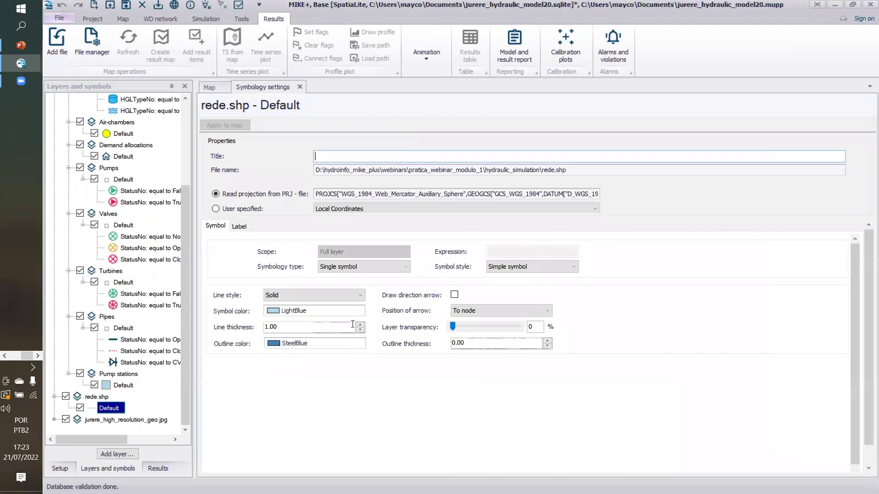
pyautogui.click(346, 311)
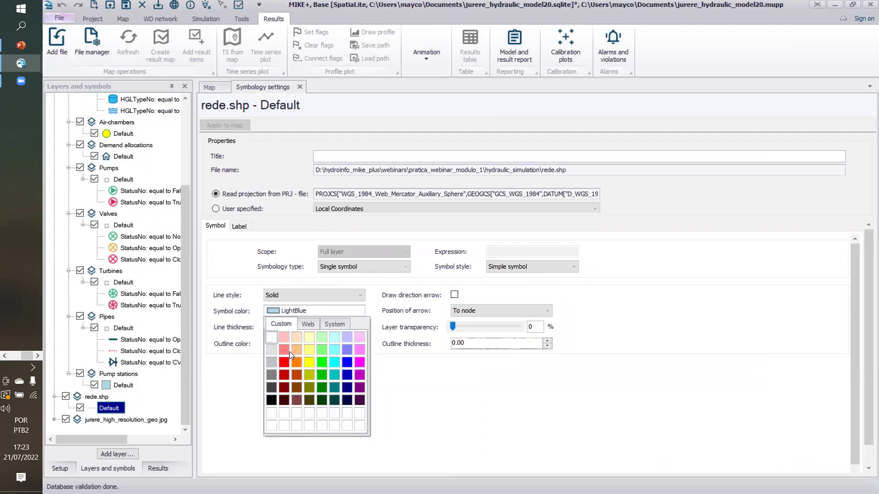
pyautogui.click(284, 361)
pyautogui.press('Tab')
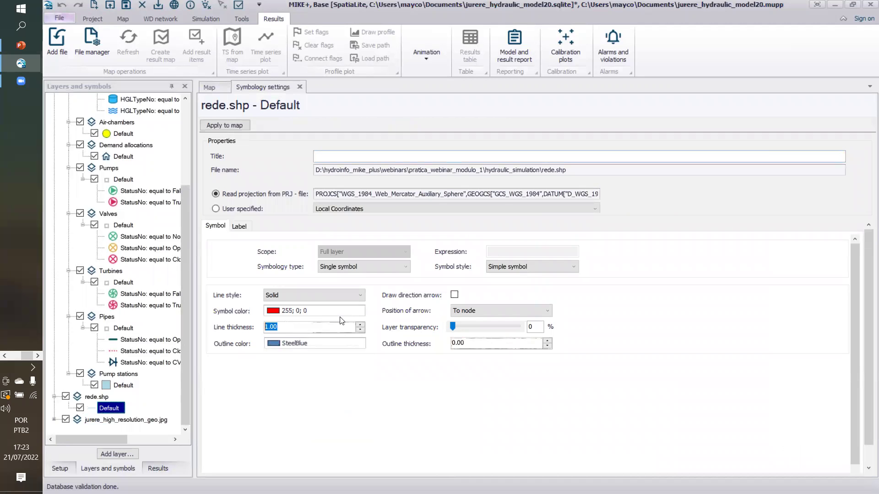
pyautogui.click(243, 125)
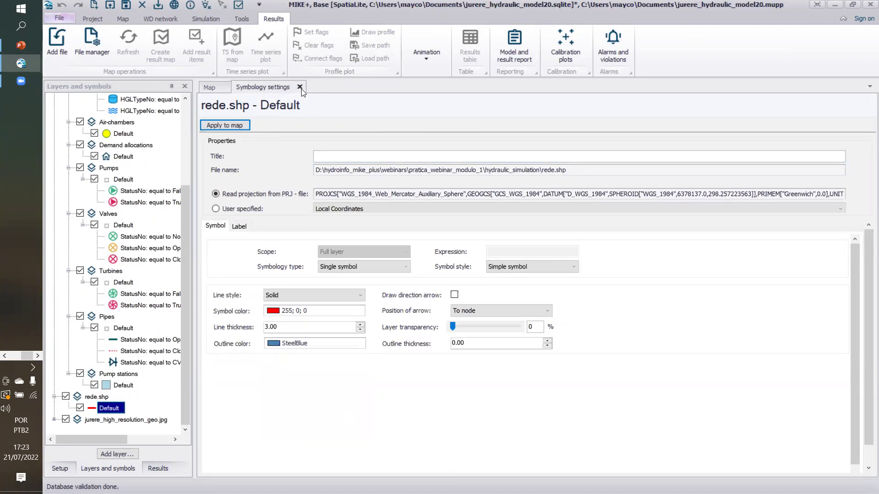
pyautogui.click(300, 88)
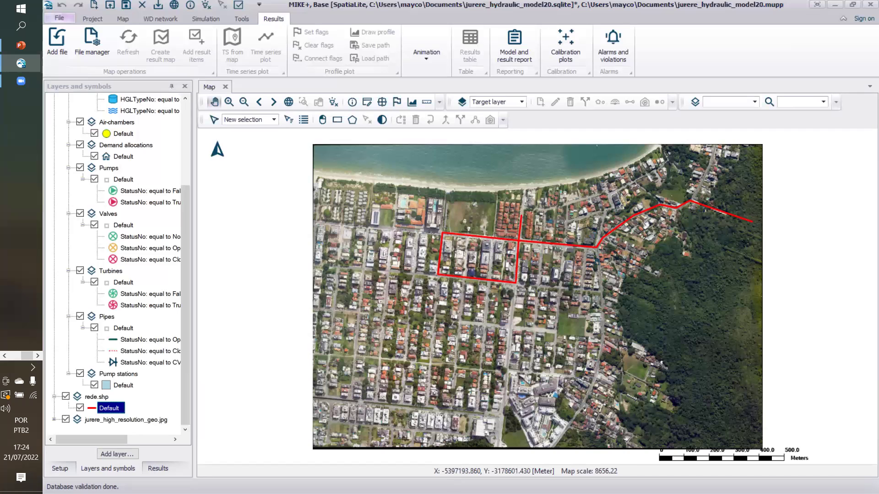
# Start adding a raster layer to the map and set its raster file type to GeoTIFF files.
pyautogui.click(116, 454)
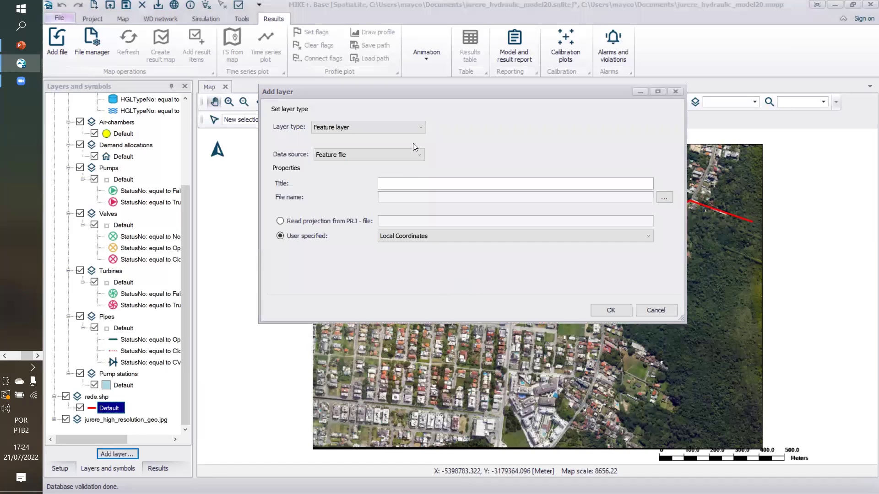
pyautogui.click(419, 128)
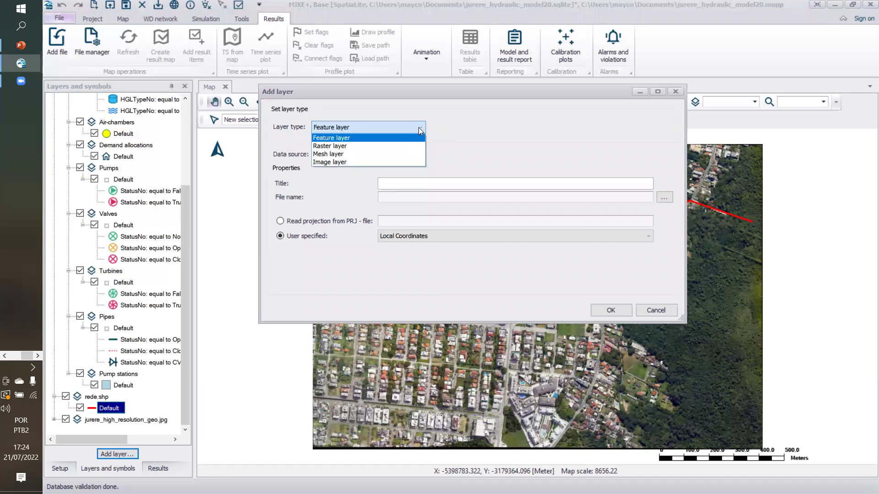
pyautogui.click(413, 143)
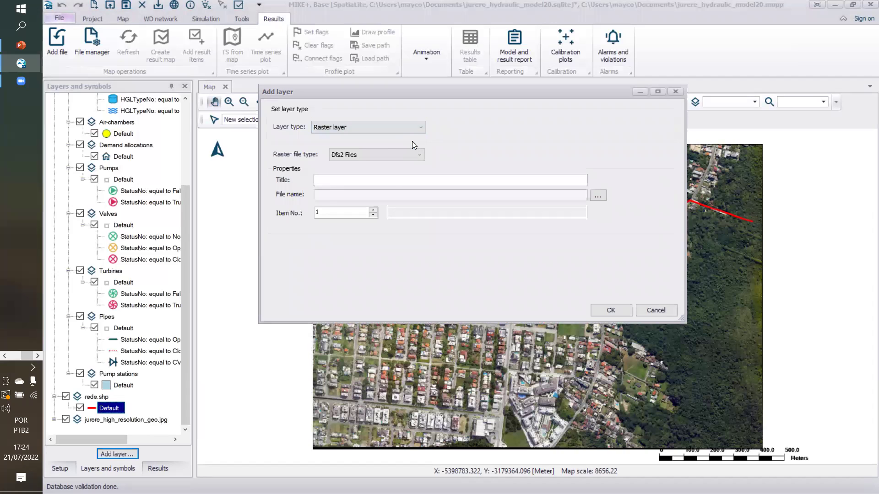
pyautogui.click(395, 154)
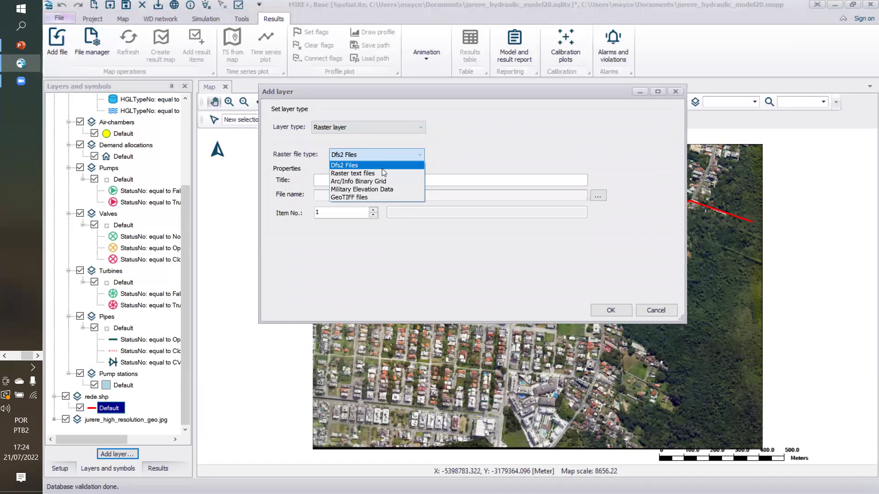
pyautogui.click(382, 196)
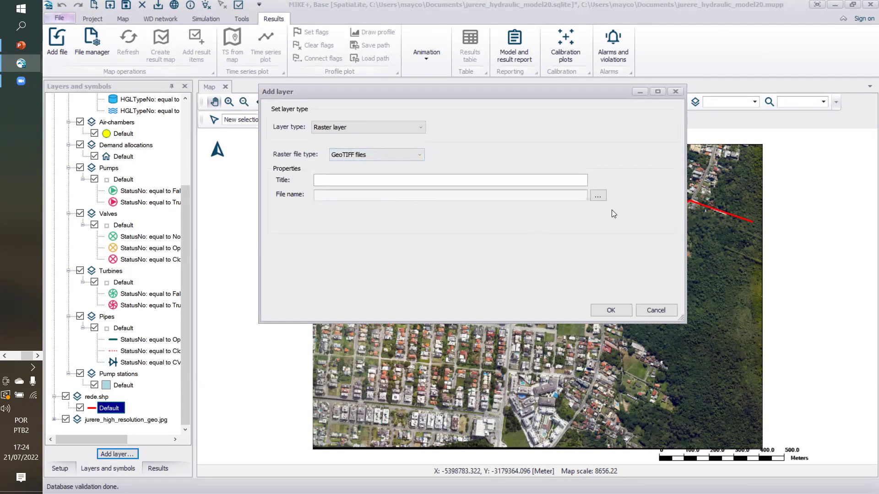
# Add mdt5_projetado.tif from the MDT5m folder as the raster layer and place it above the jurere_high_resolution_geo.jpg layer.
pyautogui.click(604, 199)
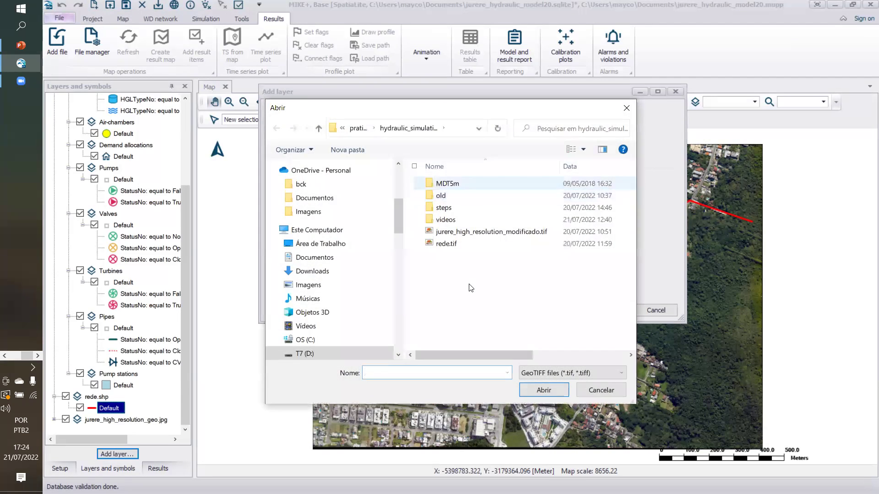
pyautogui.doubleClick(503, 181)
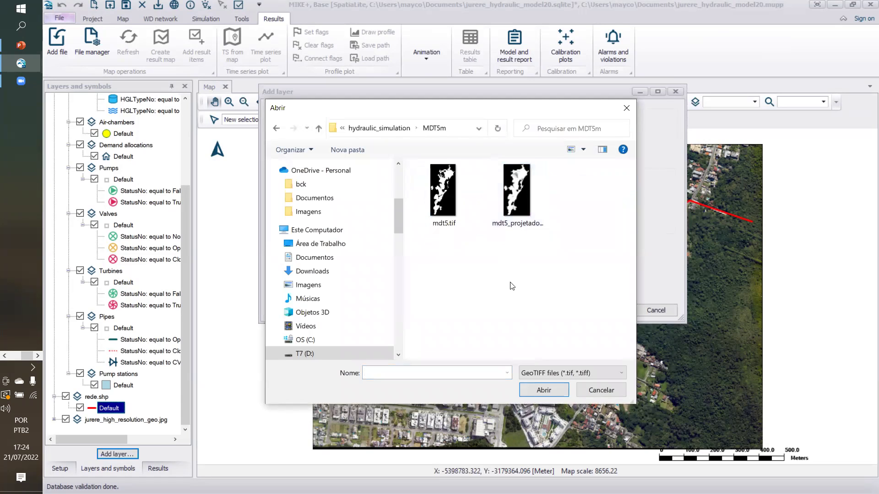
pyautogui.click(520, 227)
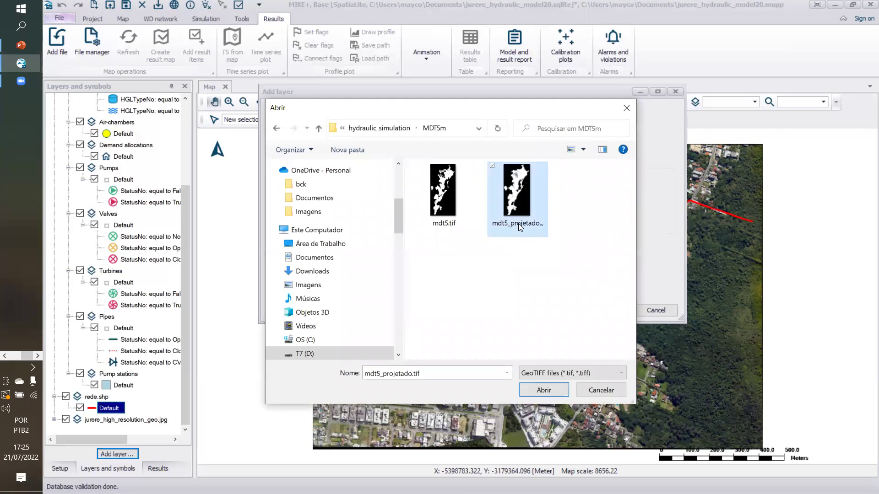
pyautogui.click(544, 390)
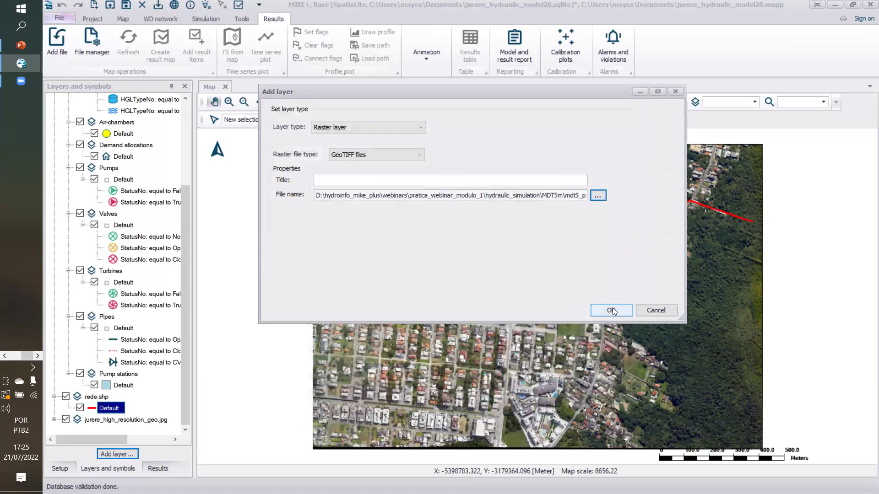
pyautogui.click(613, 310)
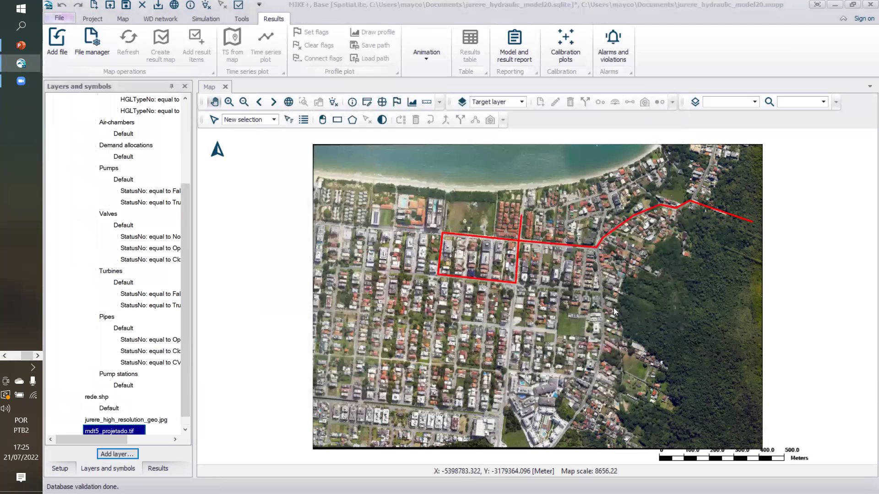
pyautogui.moveTo(187, 275); pyautogui.dragTo(187, 292)
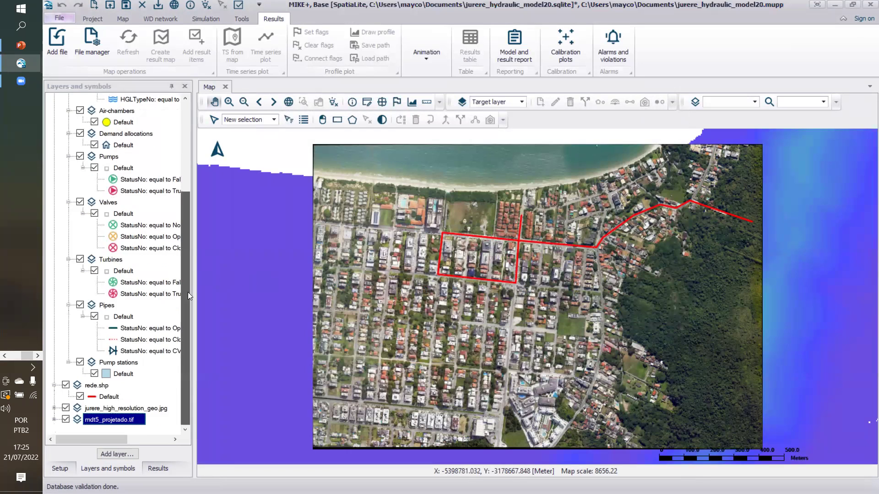
pyautogui.moveTo(93, 420); pyautogui.dragTo(104, 404)
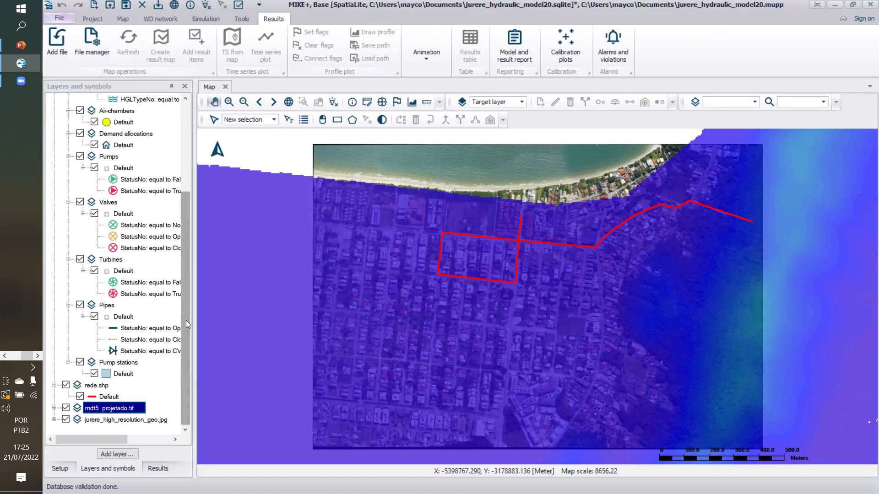
# Set the transparency of the mdt5_projetado.tif default symbol to 50% and apply it to the map.
pyautogui.click(54, 408)
pyautogui.rightClick(120, 408)
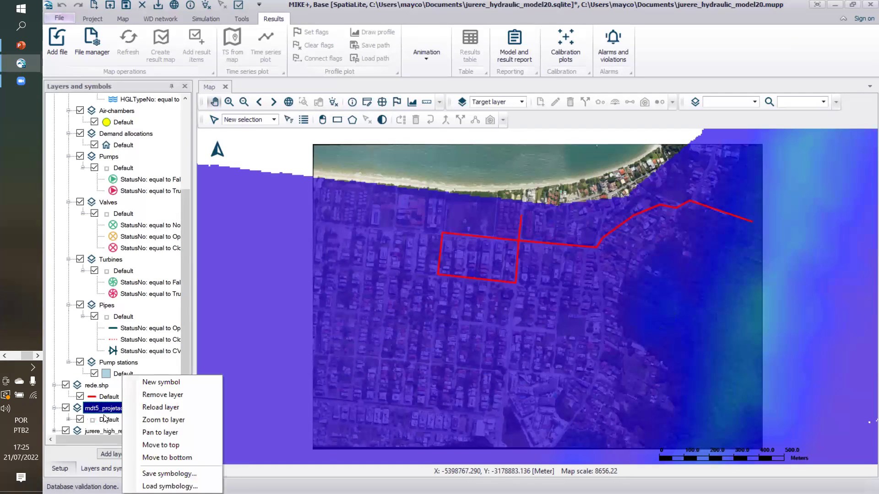
pyautogui.doubleClick(105, 418)
pyautogui.doubleClick(280, 181)
pyautogui.write('50')
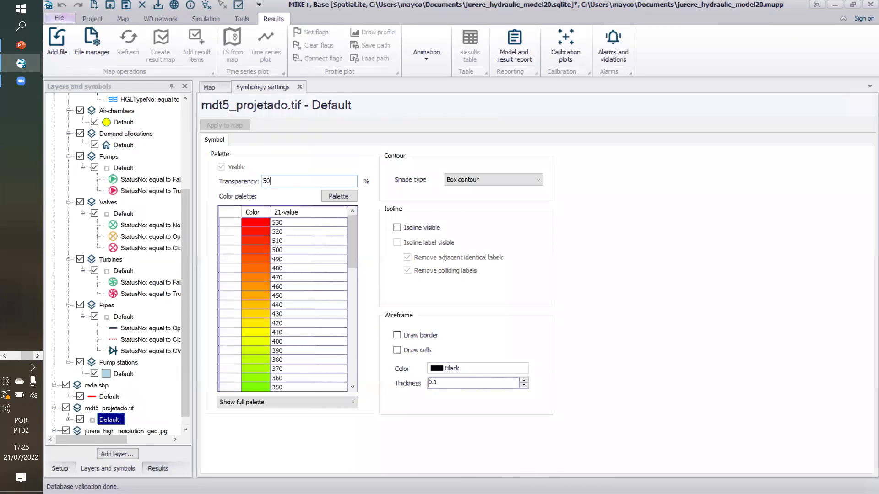
pyautogui.click(484, 369)
pyautogui.click(642, 348)
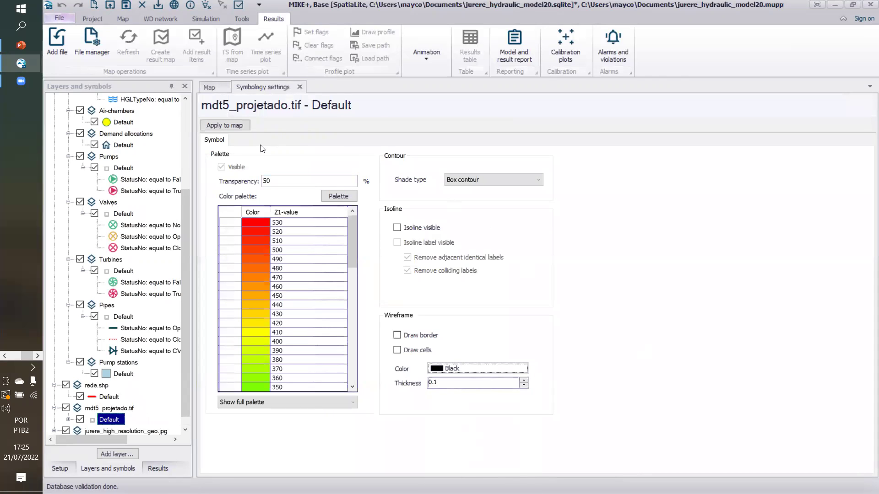
pyautogui.click(236, 128)
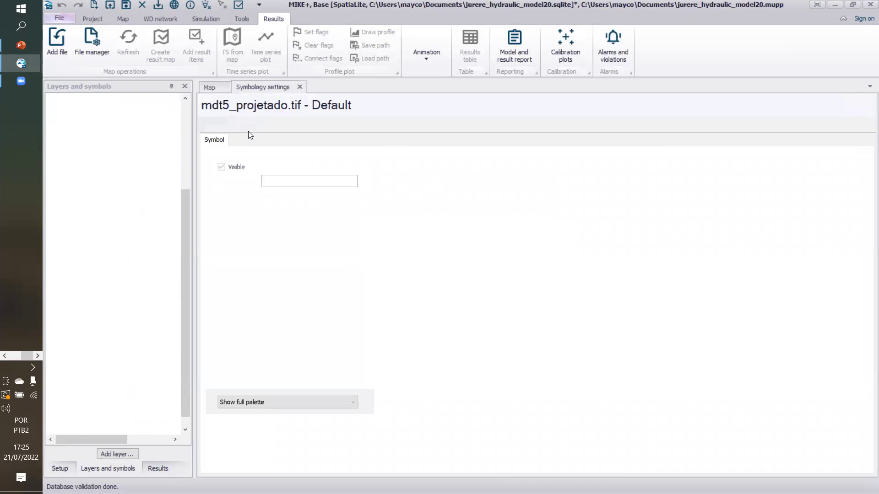
pyautogui.click(300, 87)
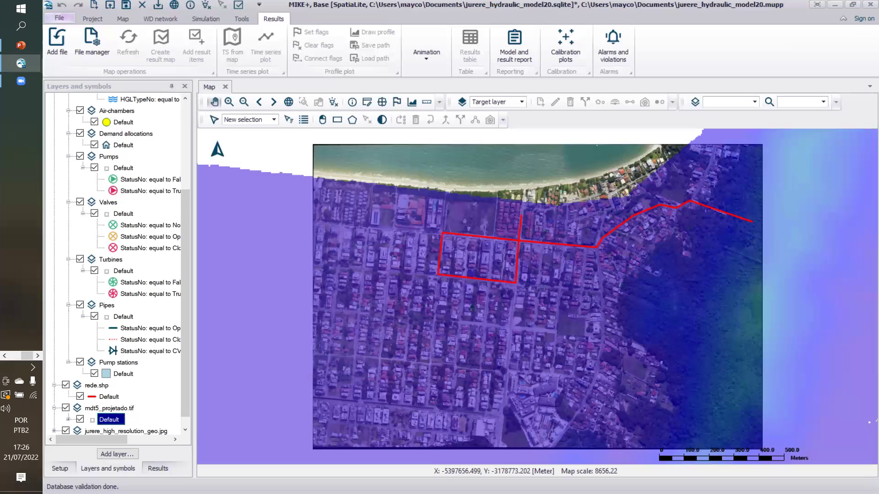
# Zoom the map to the extent of the rede.shp layer.
pyautogui.click(98, 387)
pyautogui.rightClick(101, 390)
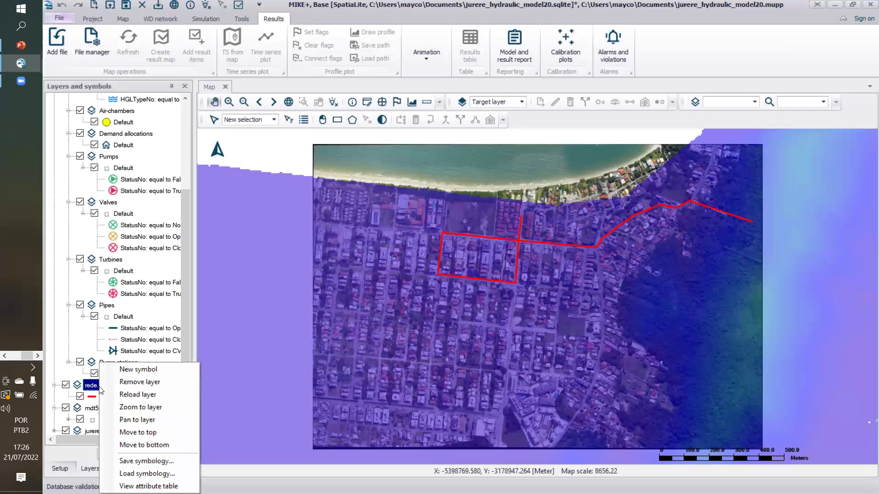
pyautogui.click(168, 407)
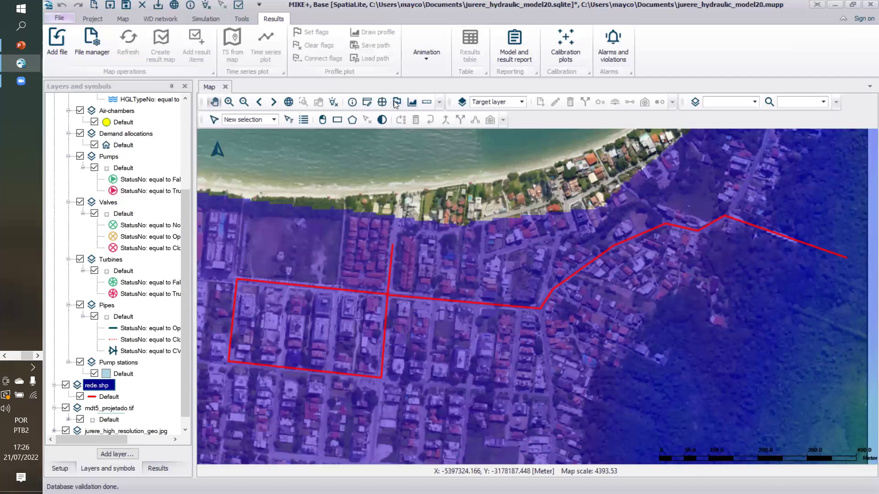
# Create junctions along the rede.shp main line at its eastern end, its two major bends and the crossing with the rectangular loop.
pyautogui.click(165, 19)
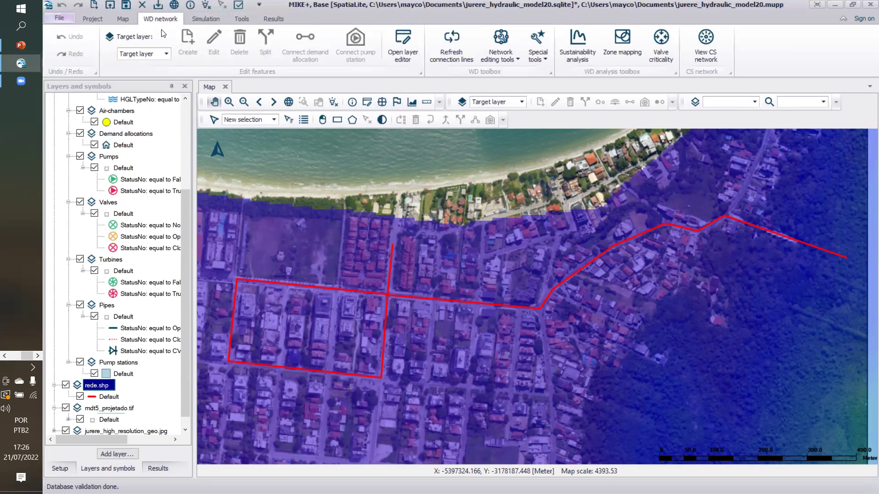
pyautogui.click(167, 54)
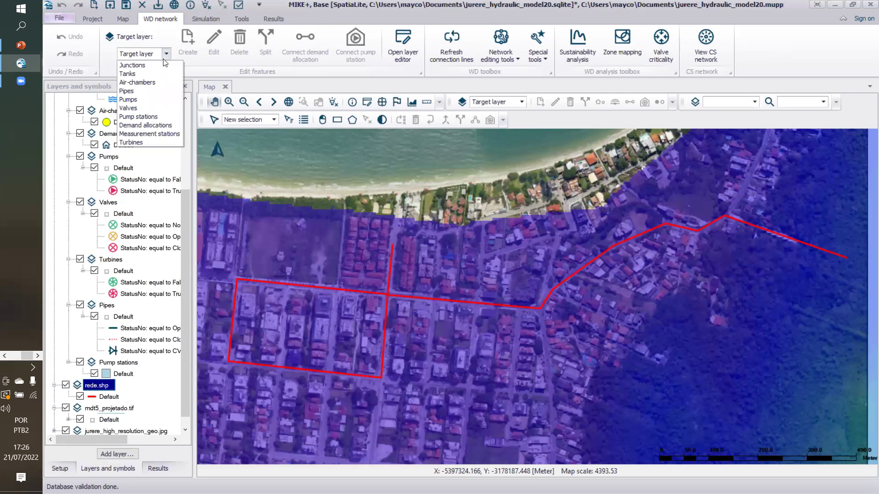
pyautogui.click(164, 67)
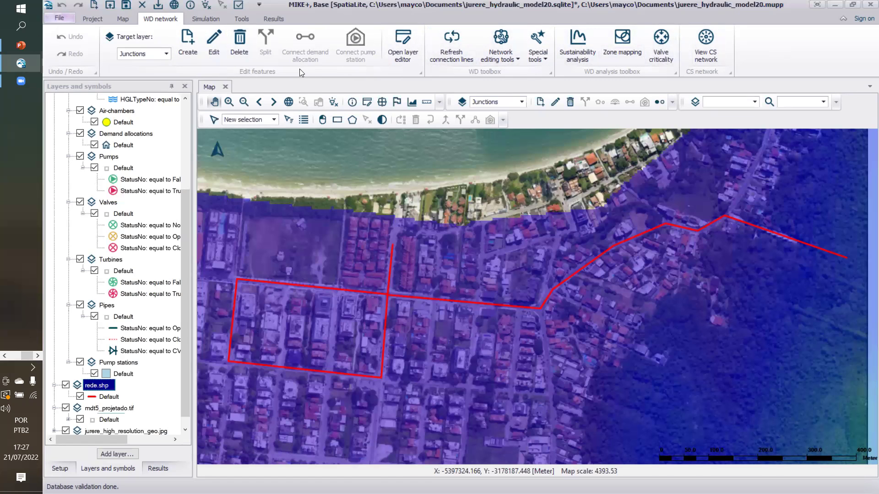
pyautogui.click(194, 47)
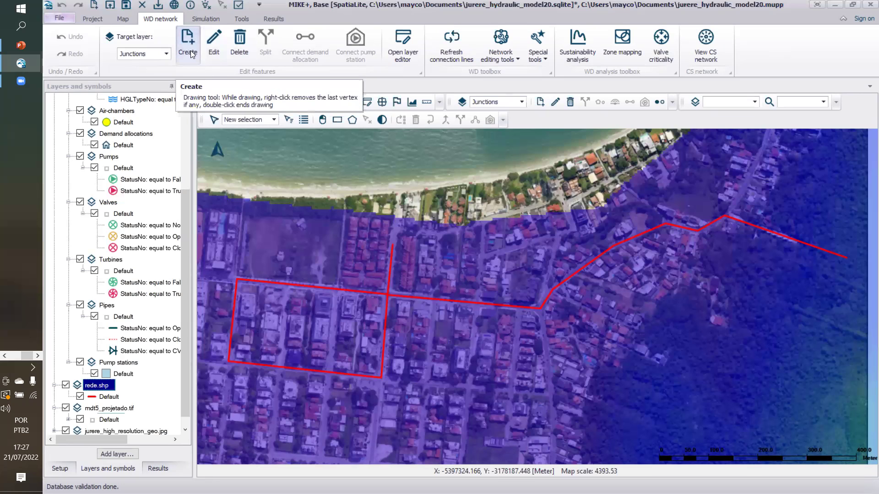
pyautogui.click(847, 258)
pyautogui.click(725, 215)
pyautogui.click(387, 295)
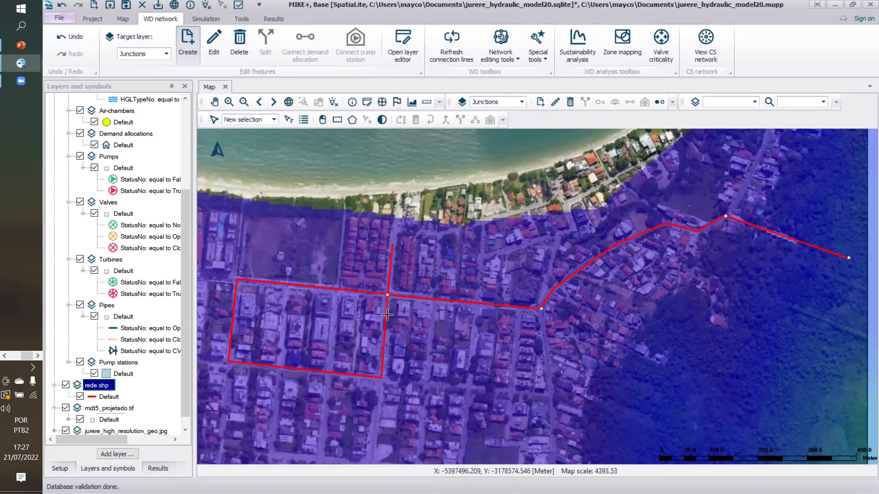
# Create junctions at the other three corners of the rectangular loop and at the free end of the short northern branch.
pyautogui.click(381, 378)
pyautogui.click(228, 361)
pyautogui.click(237, 279)
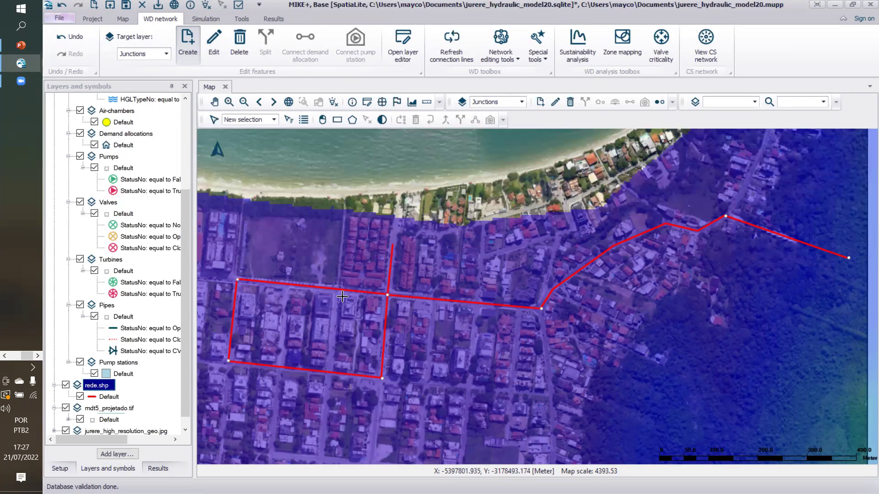
pyautogui.click(392, 245)
# Check the status of the Network section and its element types in the model setup.
pyautogui.click(61, 469)
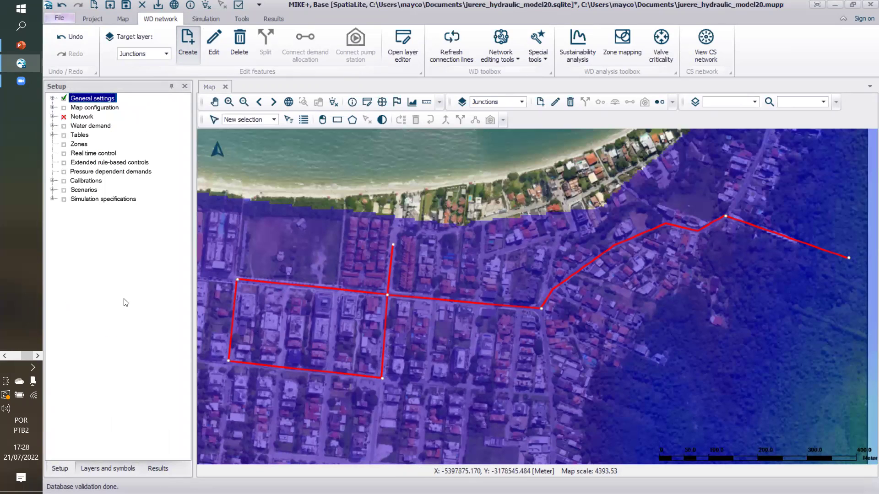
pyautogui.click(53, 117)
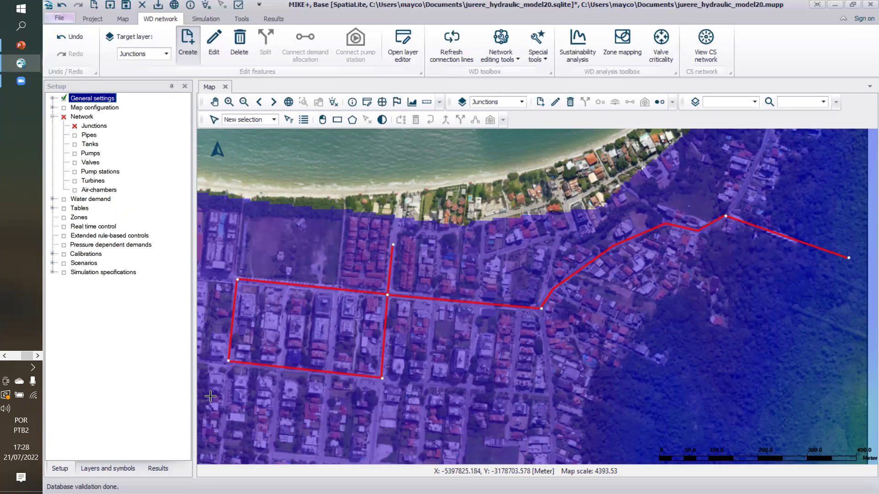
pyautogui.click(121, 467)
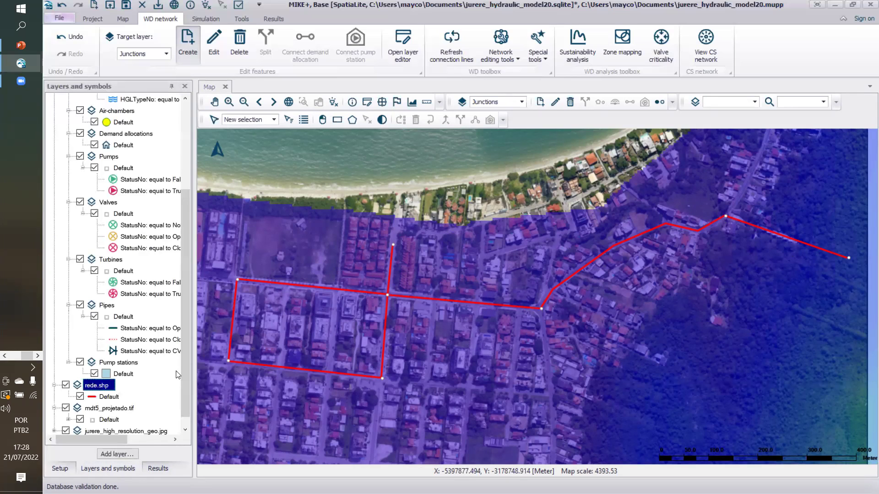
# Give the Junction symbol in the Junctions layer an orange fill and a larger point size, and apply it to the map.
pyautogui.moveTo(185, 368); pyautogui.dragTo(193, 280)
pyautogui.click(124, 146)
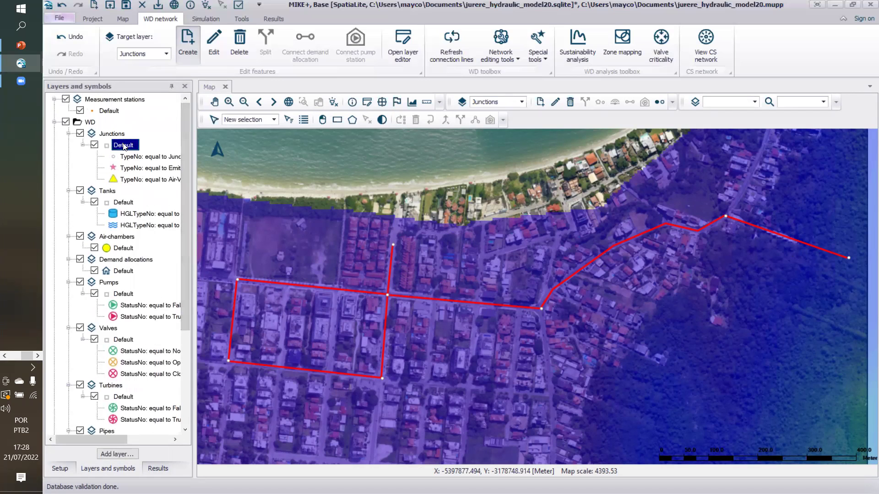
pyautogui.doubleClick(124, 146)
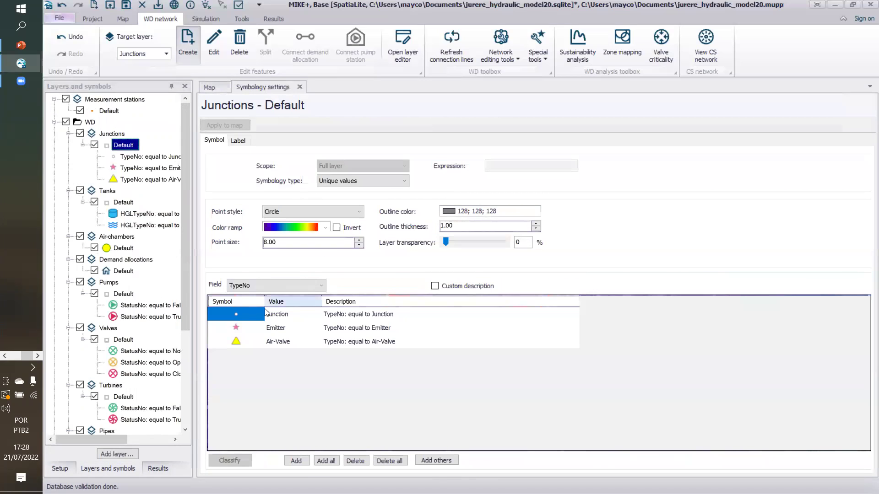
pyautogui.doubleClick(266, 314)
pyautogui.doubleClick(397, 259)
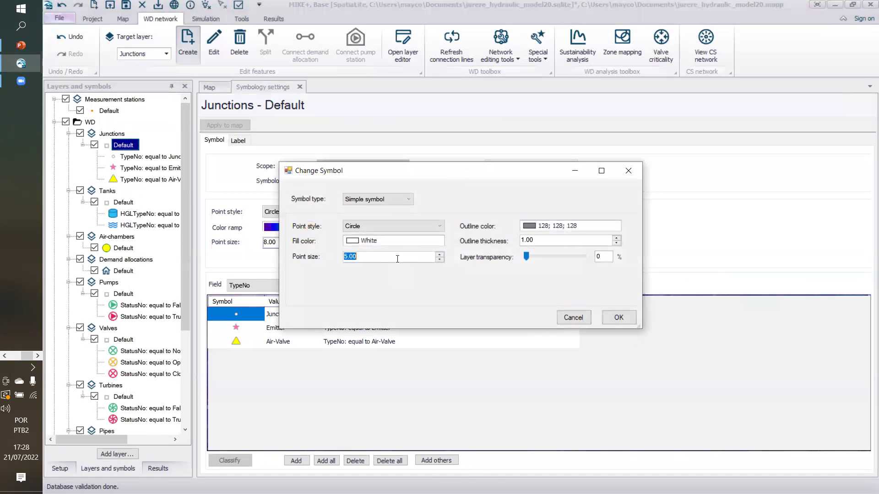
pyautogui.write('1')
pyautogui.click(409, 241)
pyautogui.click(361, 254)
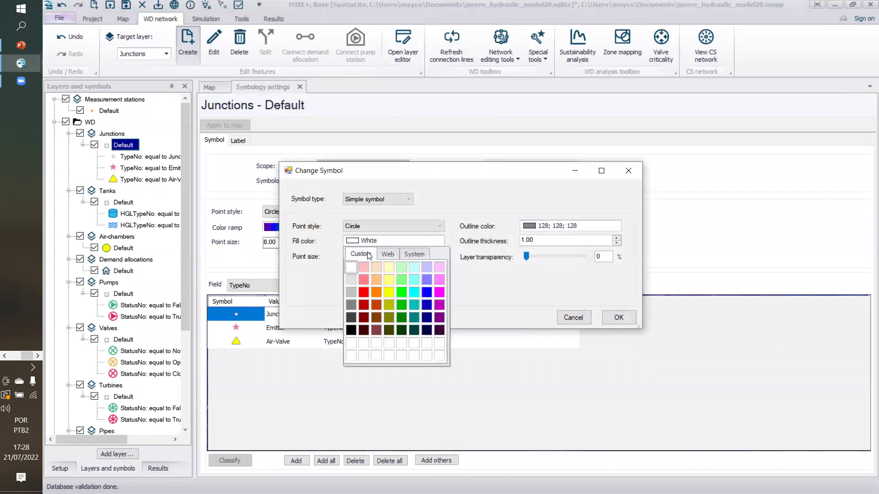
pyautogui.click(376, 292)
pyautogui.click(618, 316)
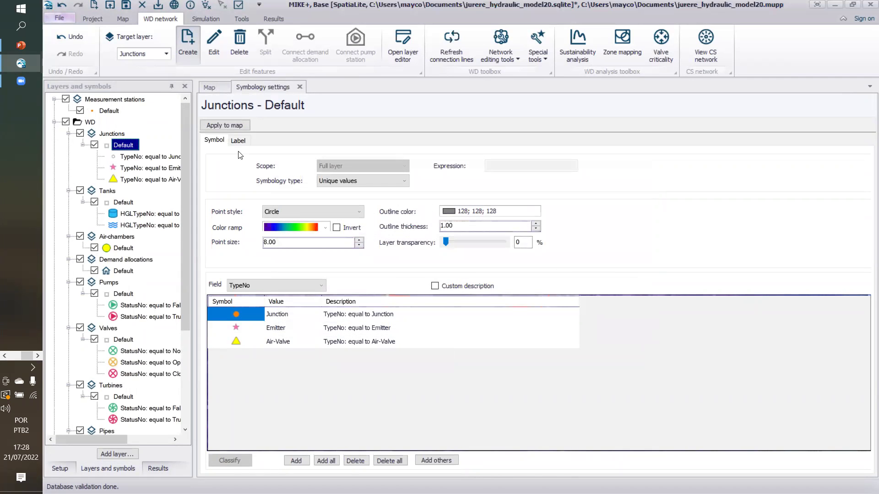
pyautogui.click(242, 126)
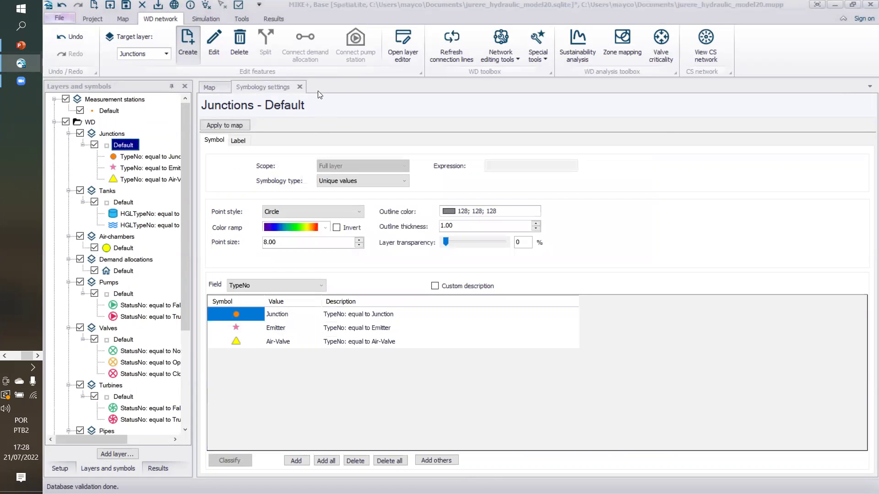
pyautogui.click(300, 87)
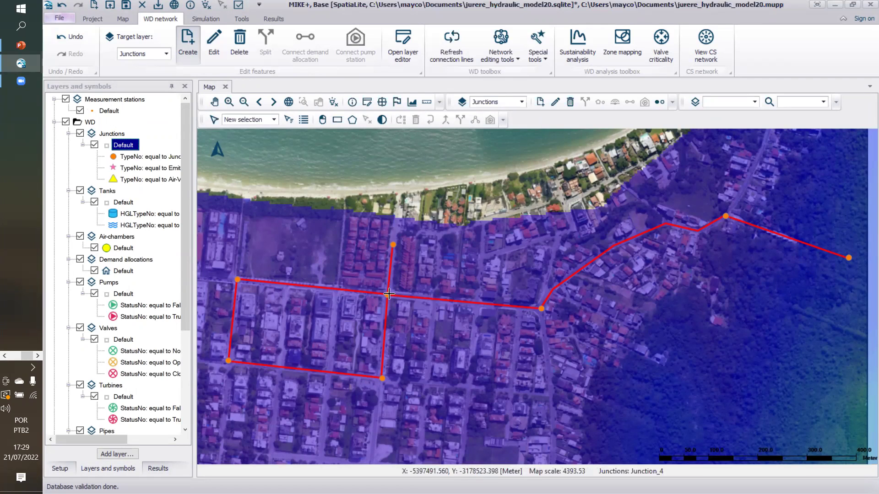
# Create pipes from the eastern end junction through the first bend to the second, with vertices along the curved part of the rede.shp line.
pyautogui.click(160, 55)
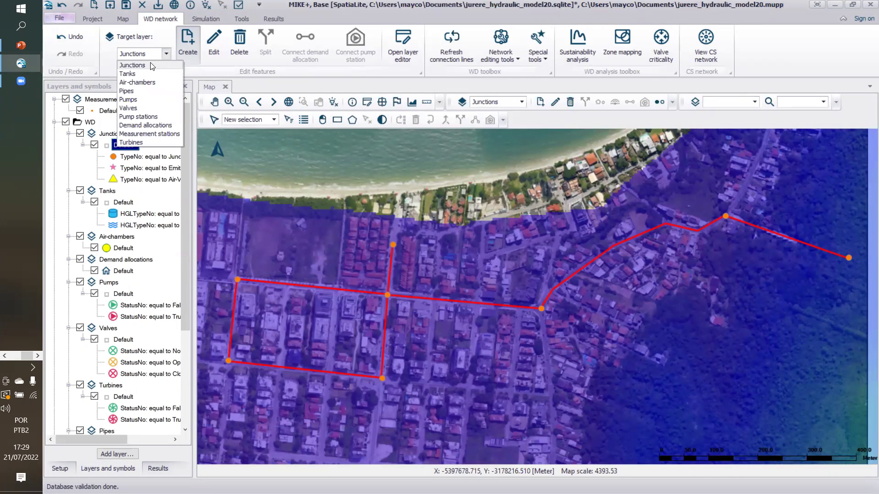
pyautogui.click(147, 92)
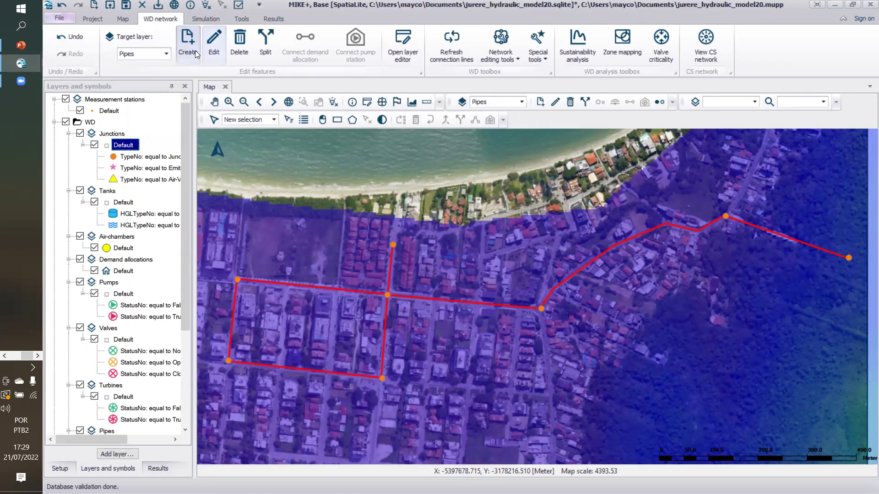
pyautogui.click(195, 50)
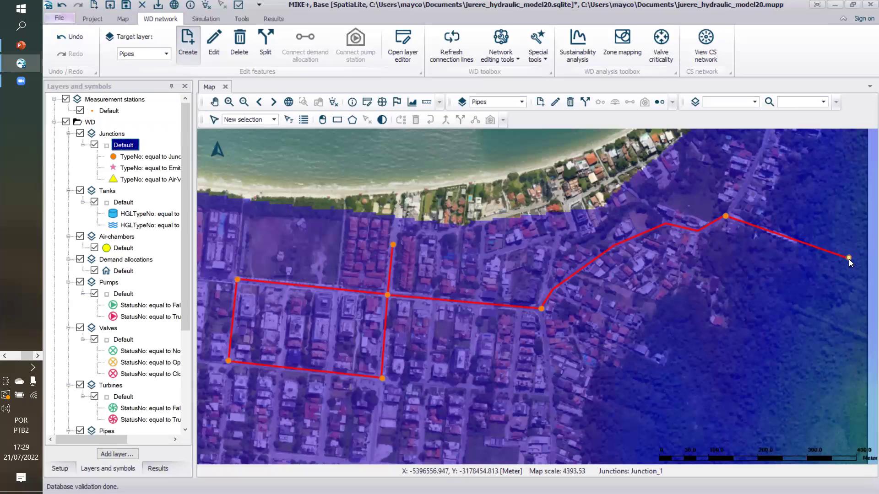
pyautogui.click(727, 217)
pyautogui.click(697, 230)
pyautogui.click(666, 224)
pyautogui.click(614, 245)
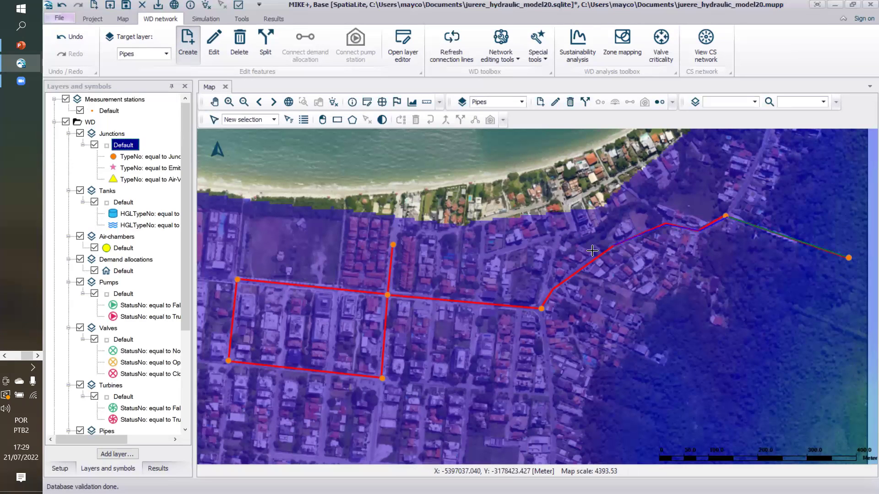
pyautogui.click(553, 286)
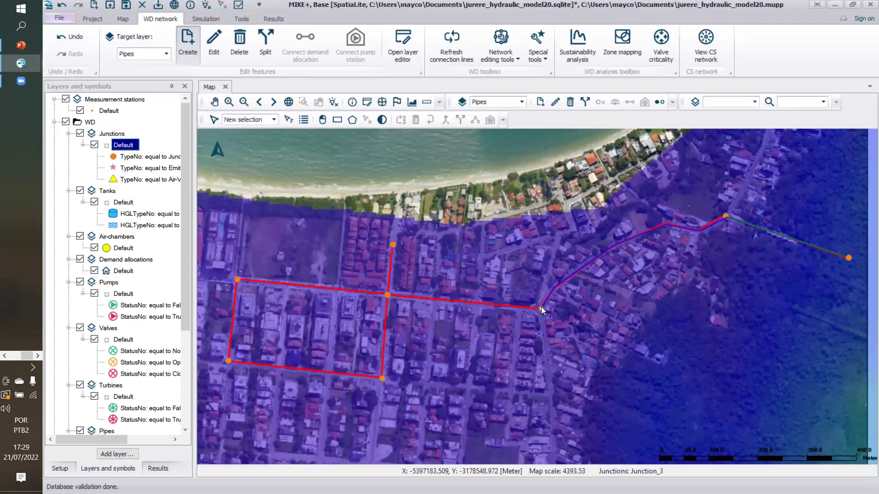
pyautogui.click(541, 308)
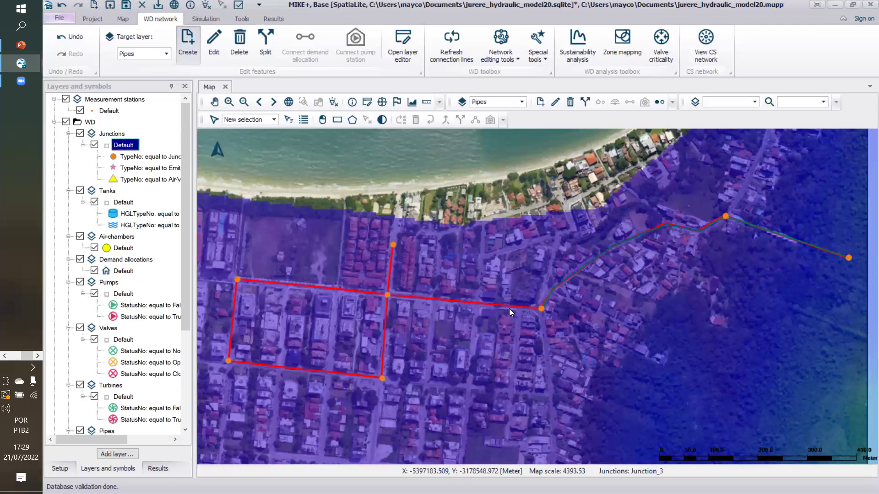
# Continue the pipes from the second bend to the crossing junction, around the rectangular loop, and up the short northern branch.
pyautogui.click(388, 296)
pyautogui.click(381, 379)
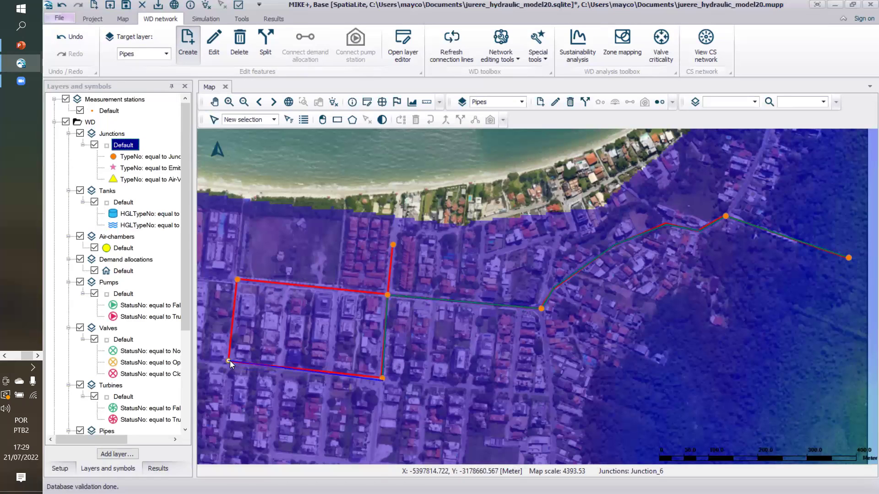
pyautogui.click(229, 362)
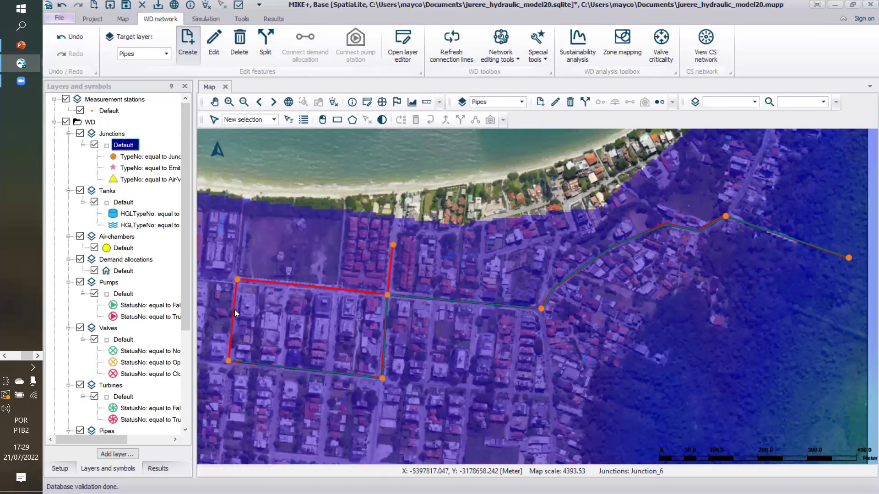
pyautogui.click(237, 280)
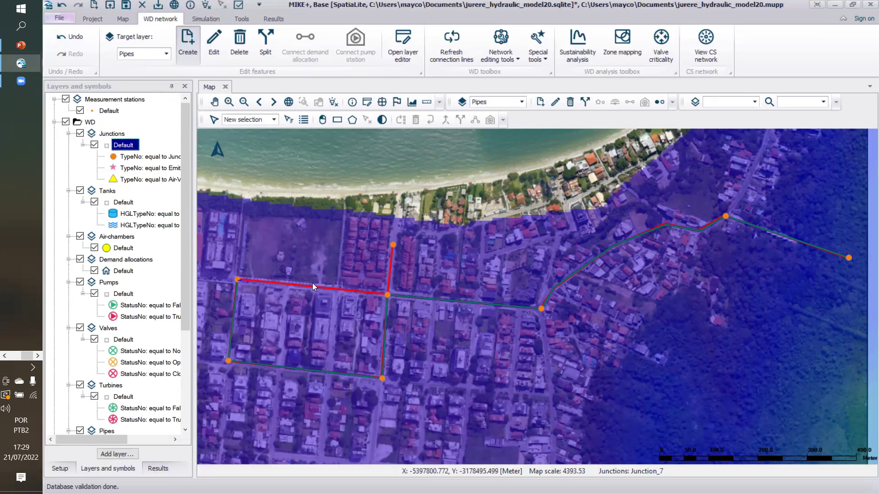
pyautogui.click(387, 295)
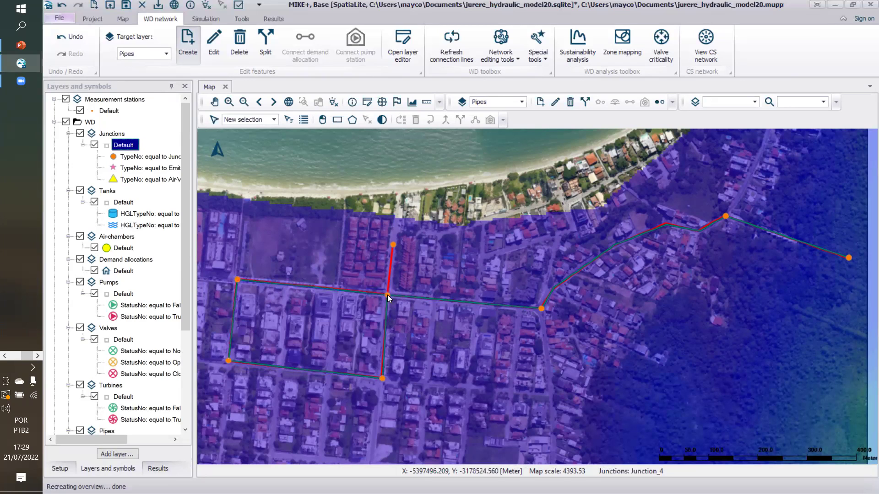
pyautogui.click(393, 246)
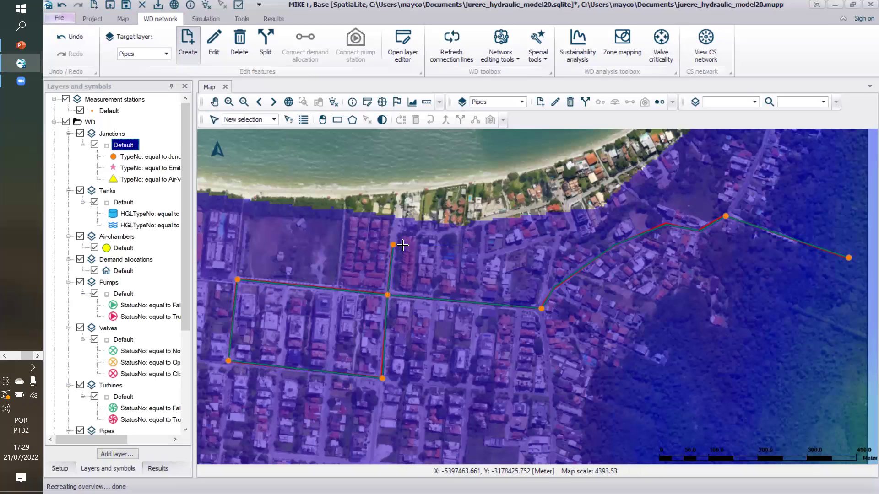
# Open the Junctions table and start Interpolation and assignment with Junctions as target layer and Z as target attribute.
pyautogui.click(60, 468)
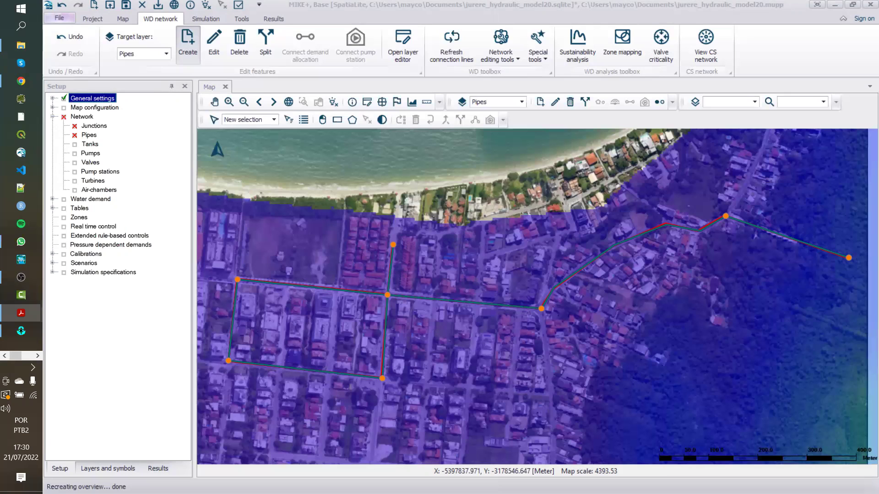
pyautogui.click(103, 128)
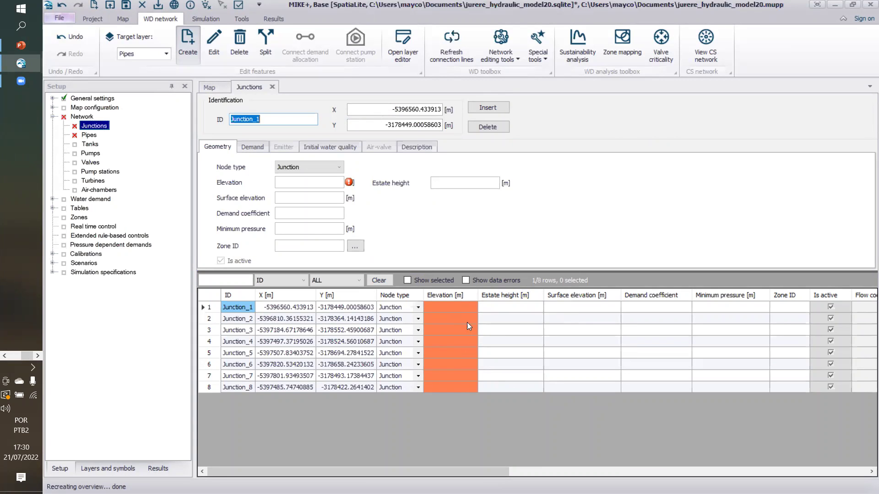
pyautogui.moveTo(463, 316)
pyautogui.hotkey('alt', 'Tab')
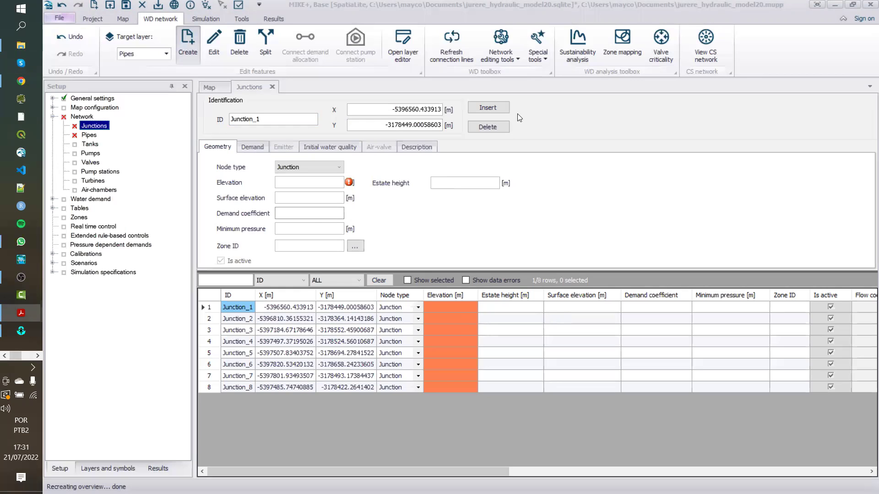
pyautogui.click(509, 63)
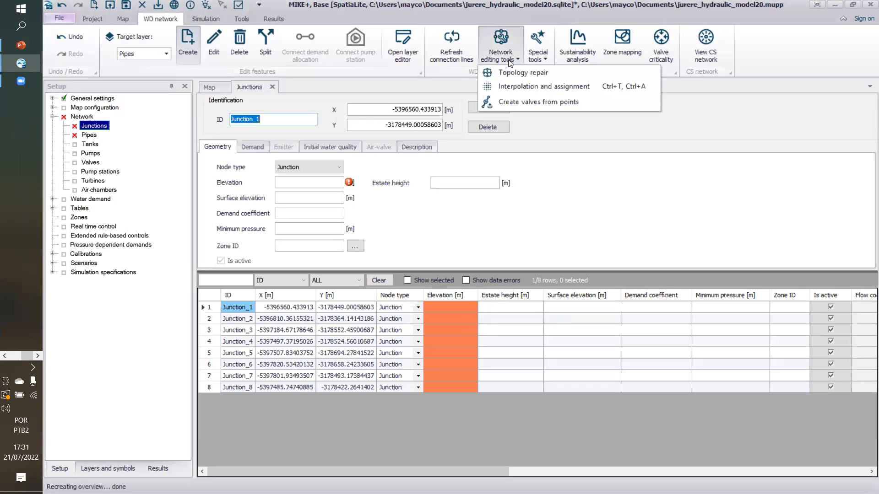
pyautogui.click(543, 88)
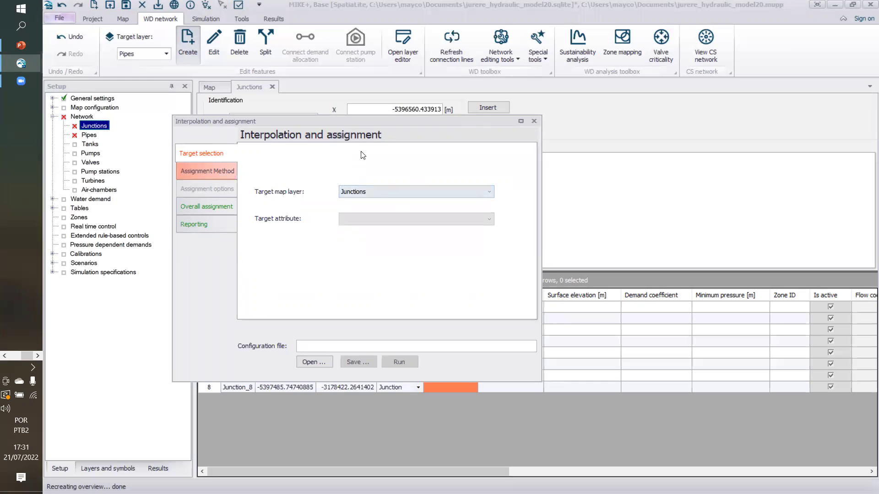
pyautogui.click(446, 223)
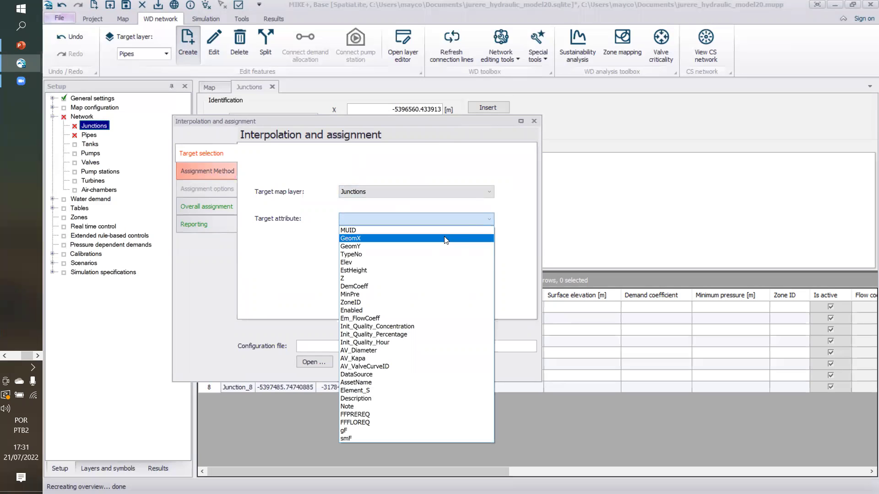
pyautogui.press('z')
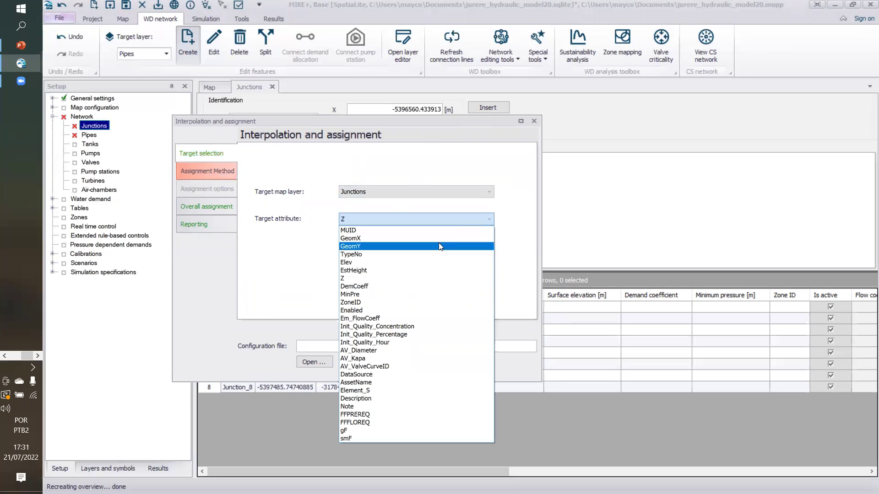
pyautogui.click(400, 279)
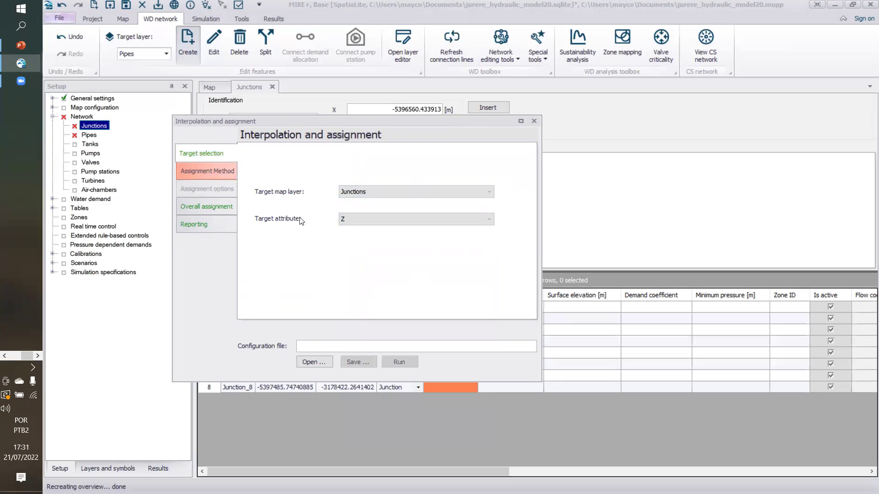
# Set the assignment method to raster or mesh cell values using the raster's Pixel Value, run the assignment and close the tool.
pyautogui.click(217, 171)
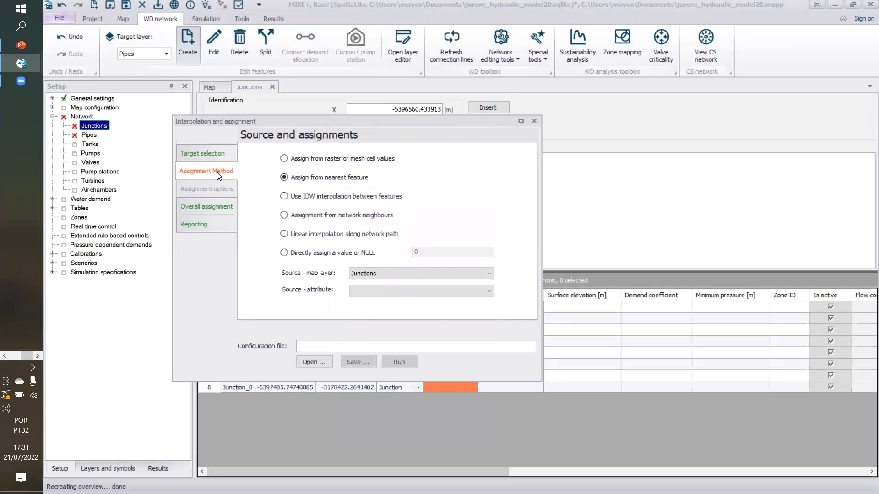
pyautogui.click(348, 163)
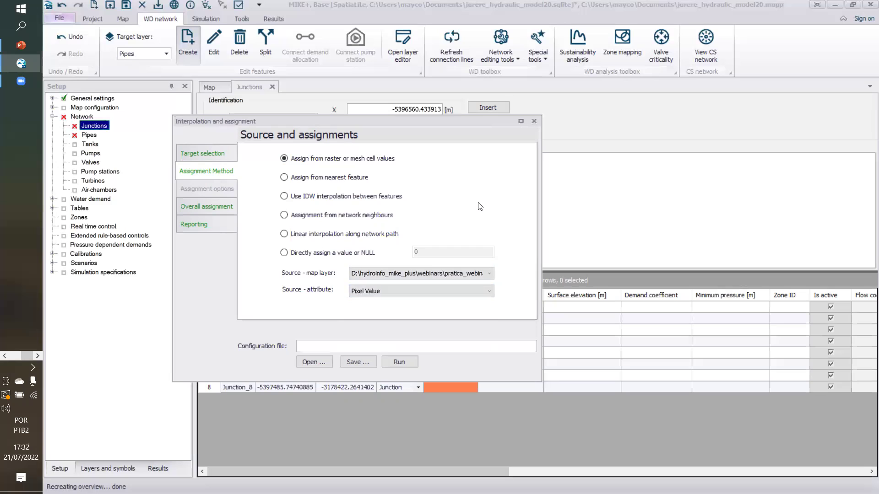
pyautogui.click(229, 210)
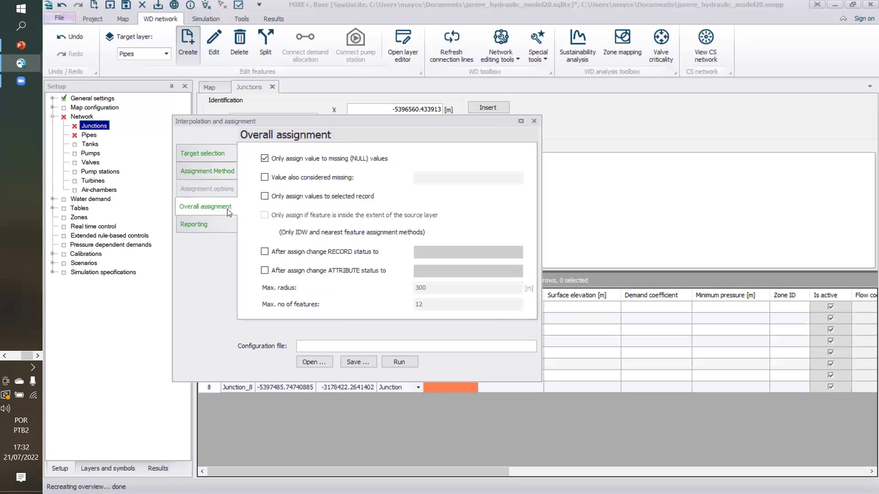
pyautogui.click(206, 224)
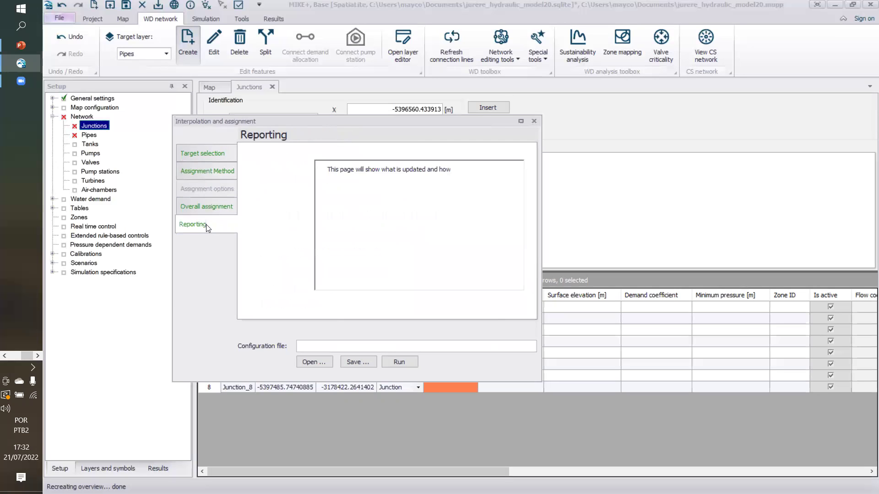
pyautogui.click(206, 203)
pyautogui.click(213, 177)
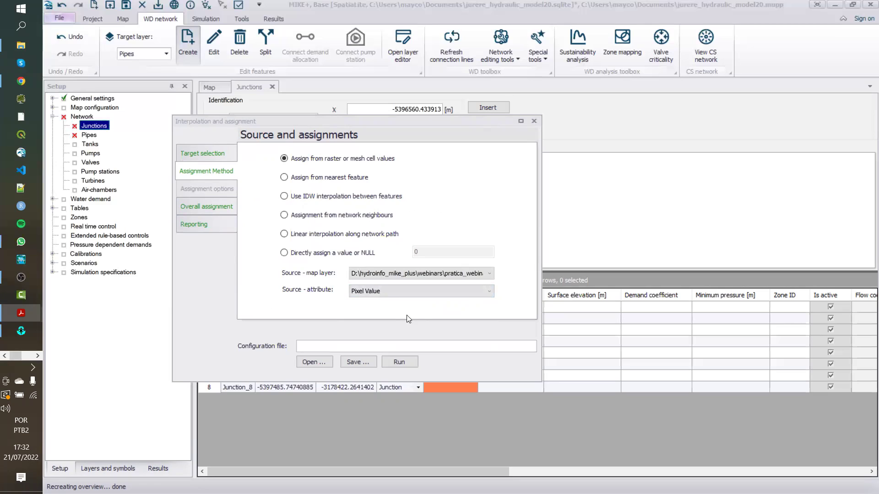
pyautogui.click(411, 365)
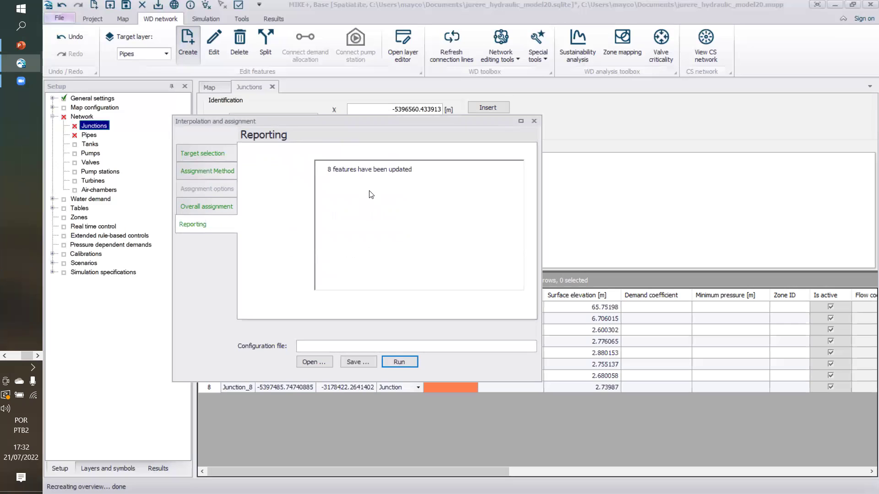
pyautogui.click(534, 121)
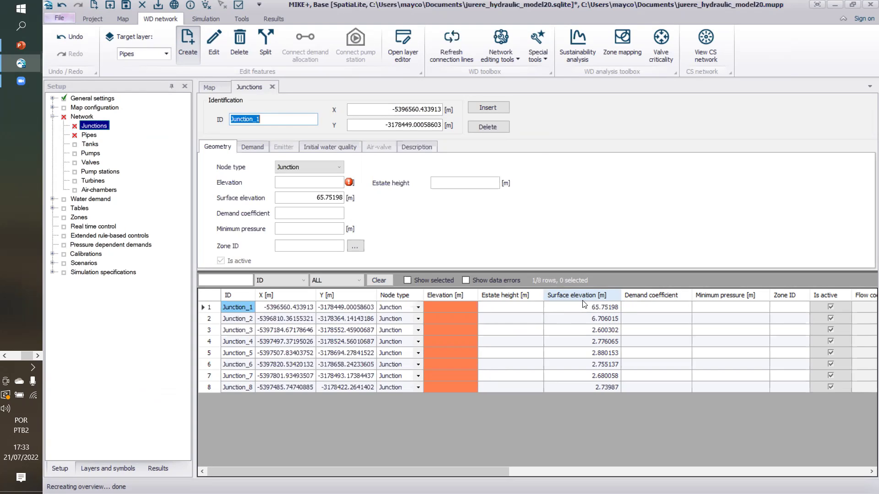
# Calculate the Elevation column of all junctions with the field calculator expression [Z] -1.5.
pyautogui.click(458, 296)
pyautogui.rightClick(457, 297)
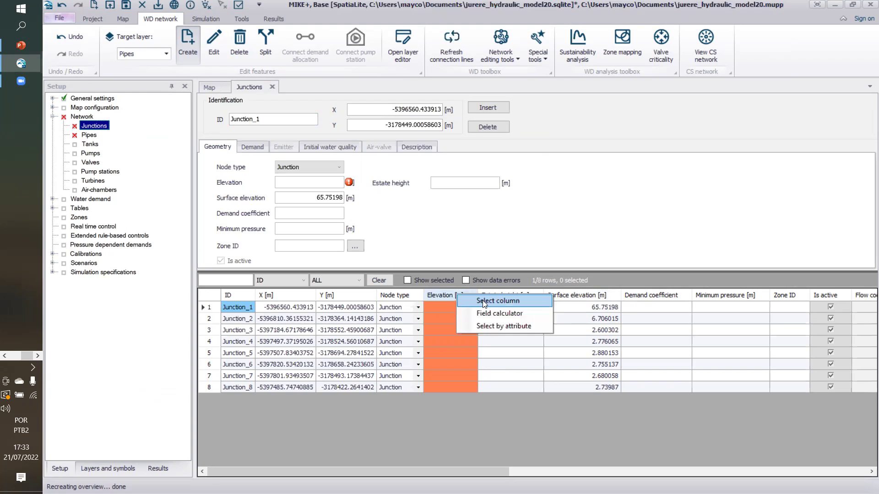
pyautogui.click(453, 292)
pyautogui.rightClick(453, 293)
pyautogui.click(460, 297)
pyautogui.rightClick(459, 293)
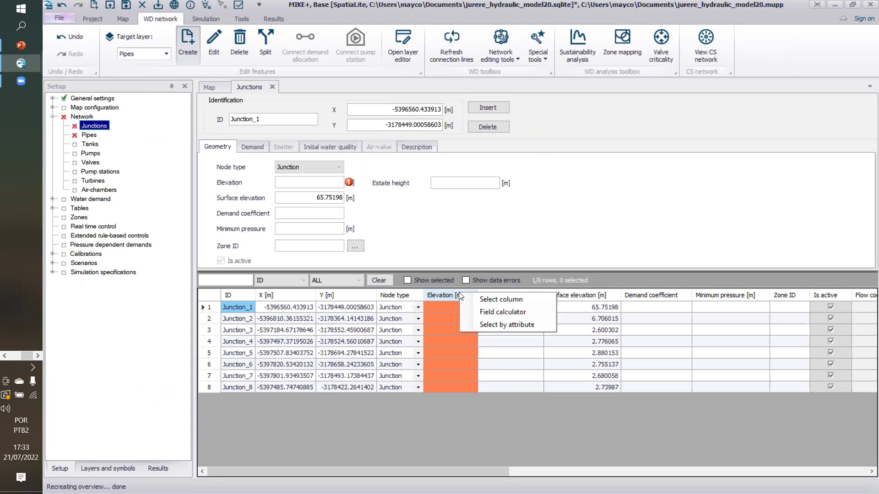
pyautogui.click(526, 312)
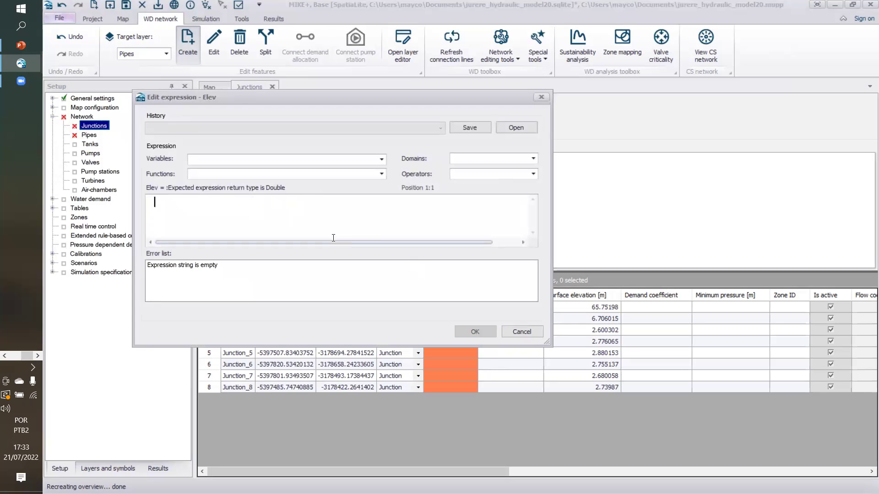
pyautogui.click(380, 159)
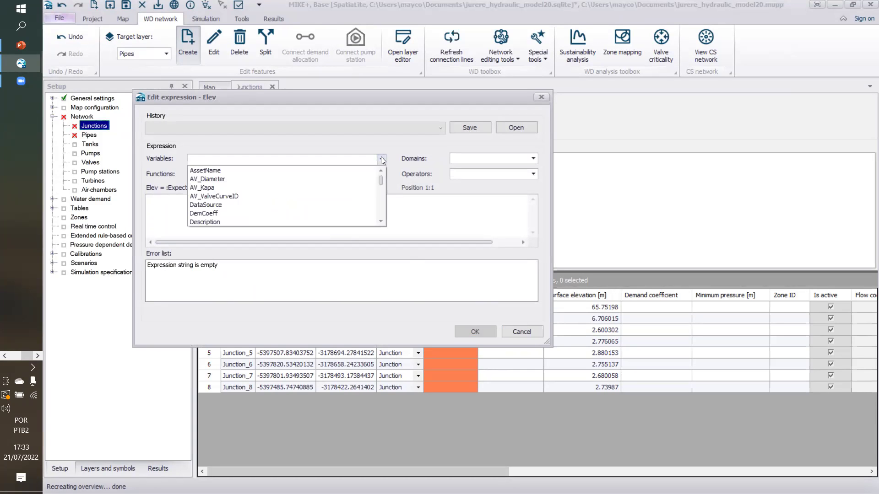
pyautogui.write('Z')
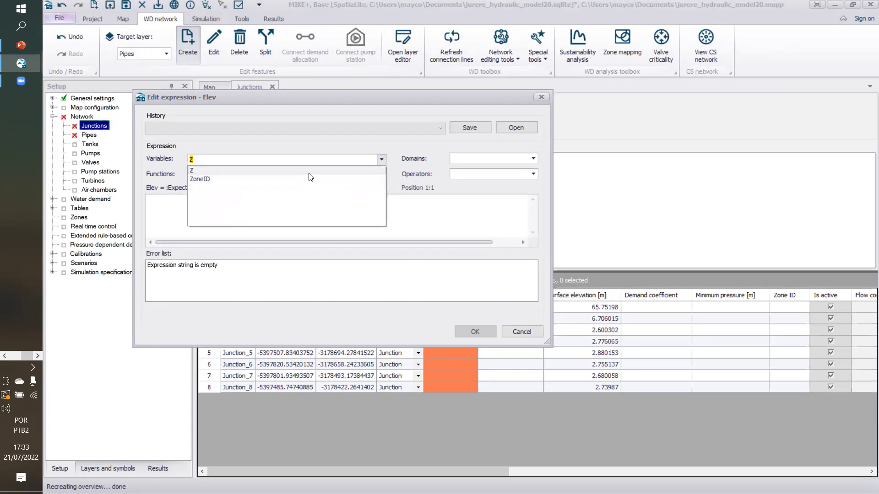
pyautogui.click(308, 178)
pyautogui.write('-1.4')
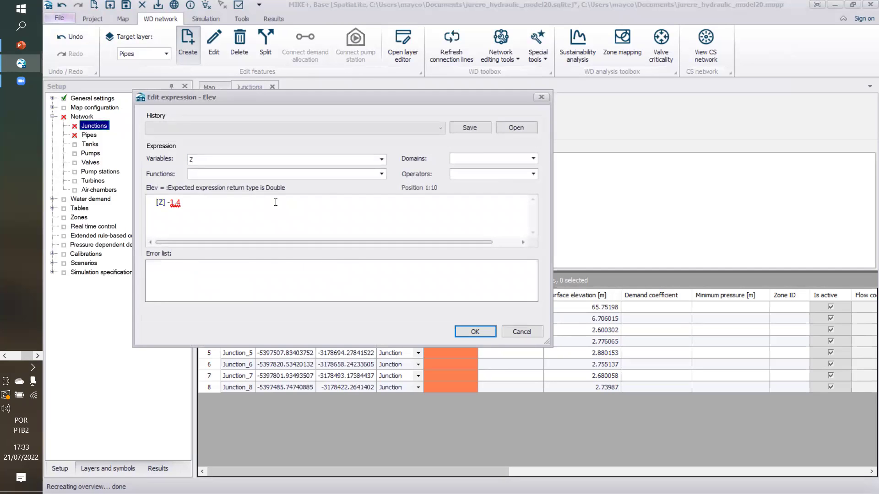
pyautogui.press('BackSpace')
pyautogui.write('5')
pyautogui.click(477, 330)
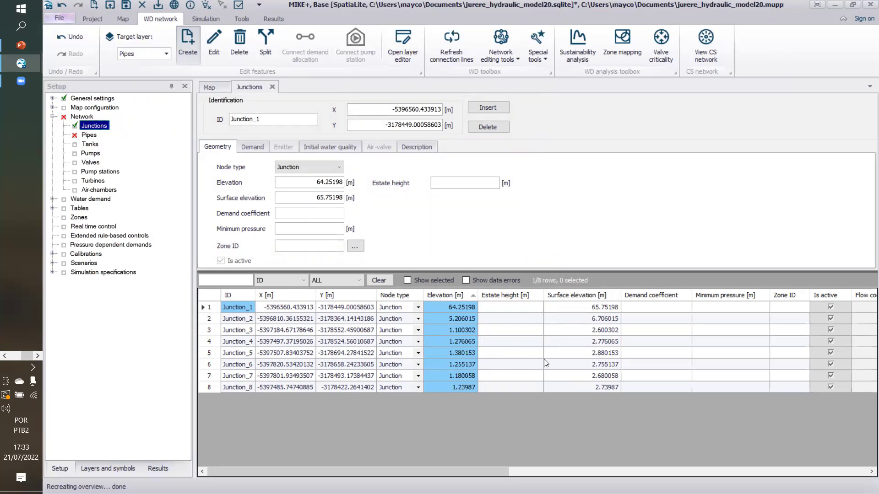
# Open the Pipes table and calculate the Diameter column of all pipes as 100 mm with the field calculator.
pyautogui.click(94, 137)
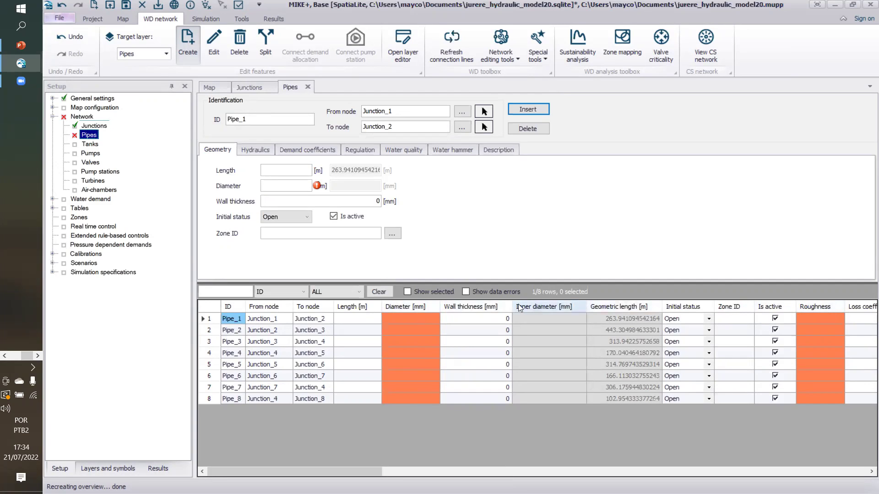
pyautogui.click(410, 306)
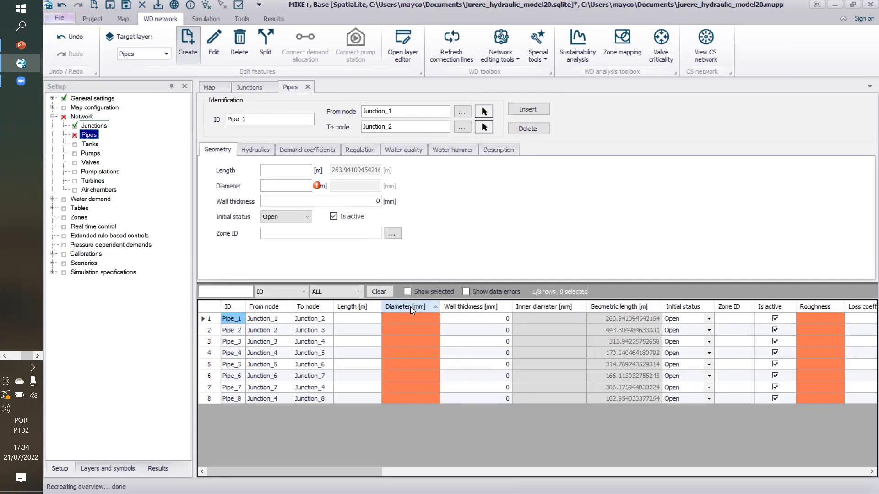
pyautogui.rightClick(410, 307)
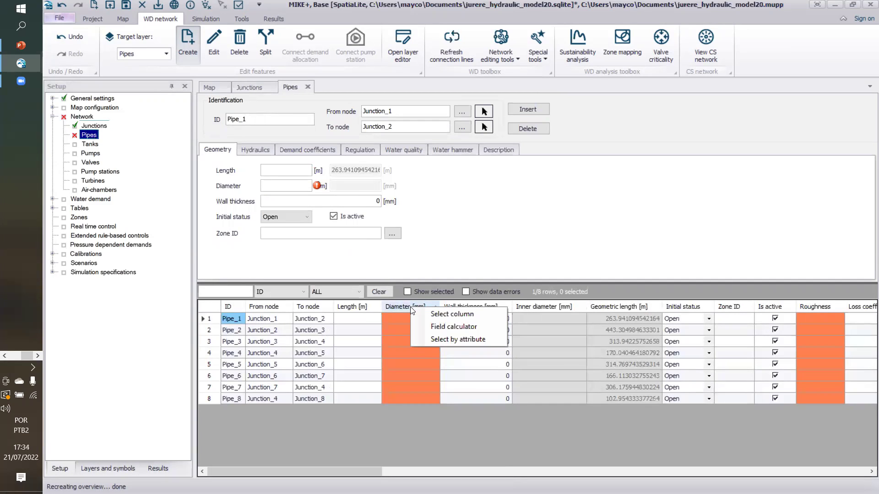
pyautogui.click(412, 305)
pyautogui.rightClick(408, 305)
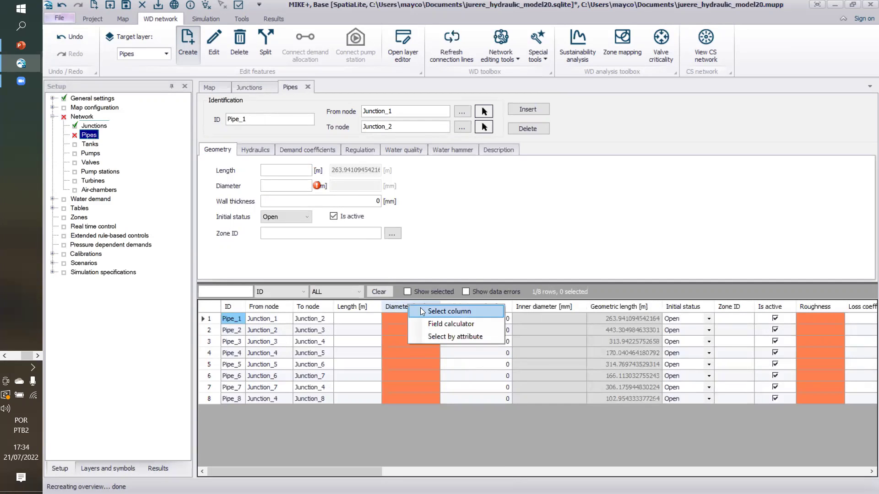
pyautogui.click(440, 324)
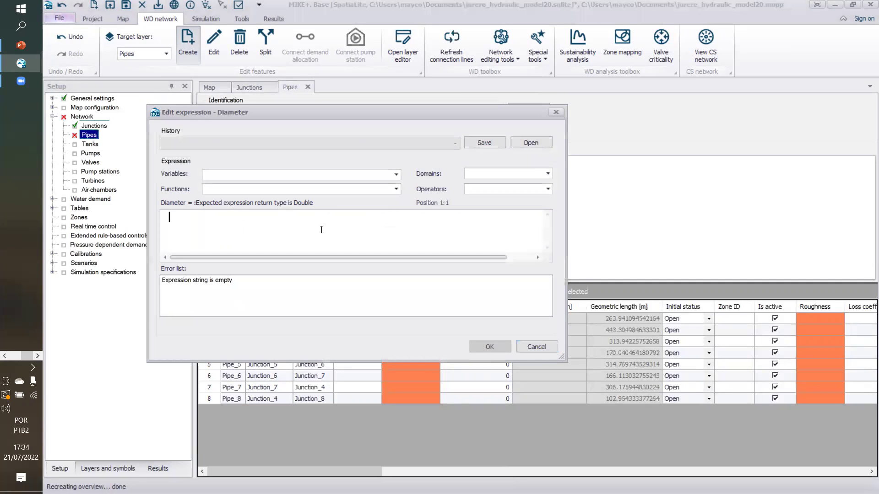
pyautogui.write('1000')
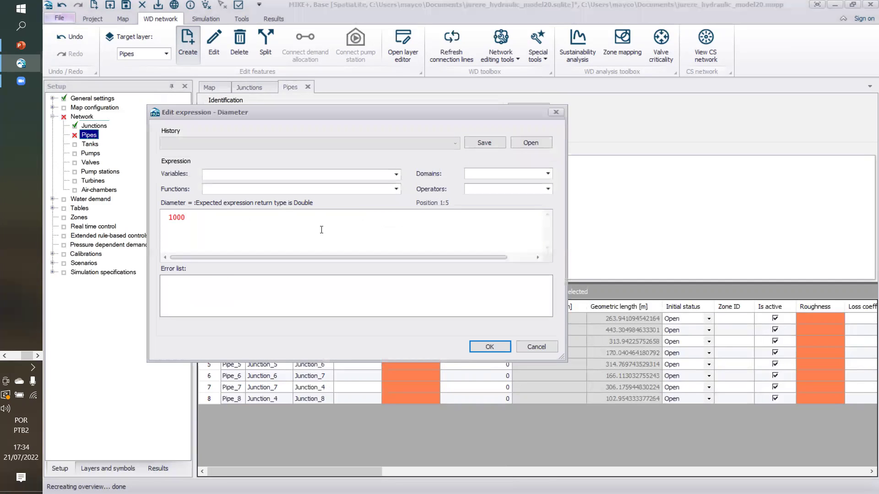
pyautogui.press('BackSpace')
pyautogui.click(493, 344)
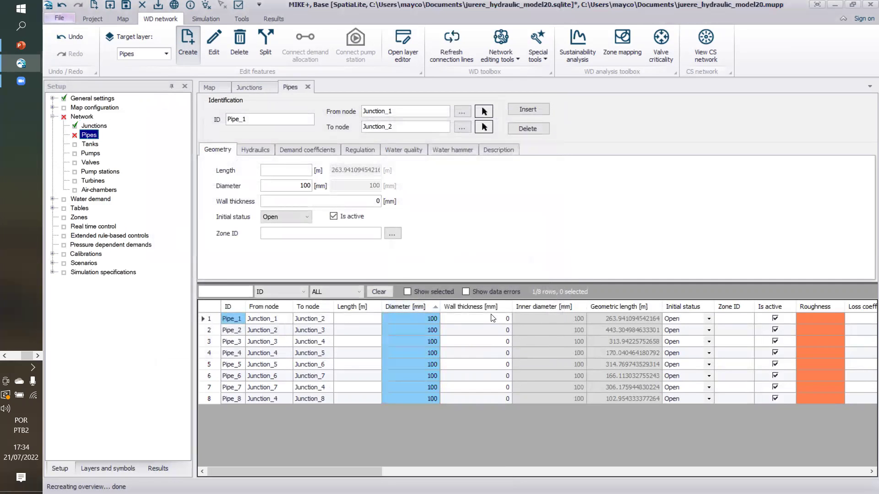
# Select the easternmost pipe, Pipe_1, on the map and set its diameter to 150 mm in the Pipes table.
pyautogui.click(215, 87)
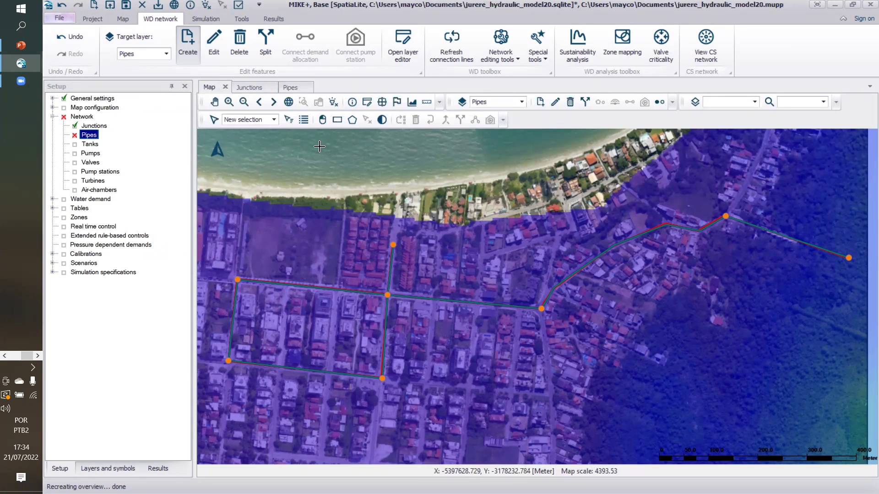
pyautogui.click(323, 120)
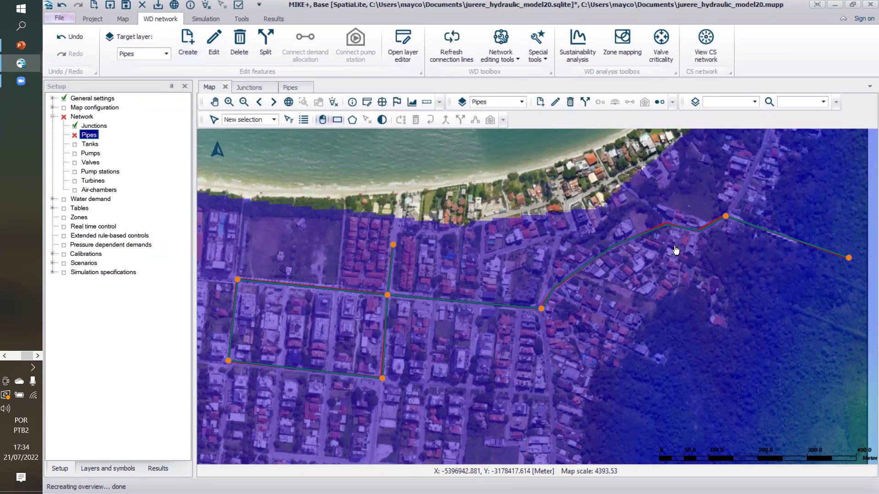
pyautogui.click(767, 235)
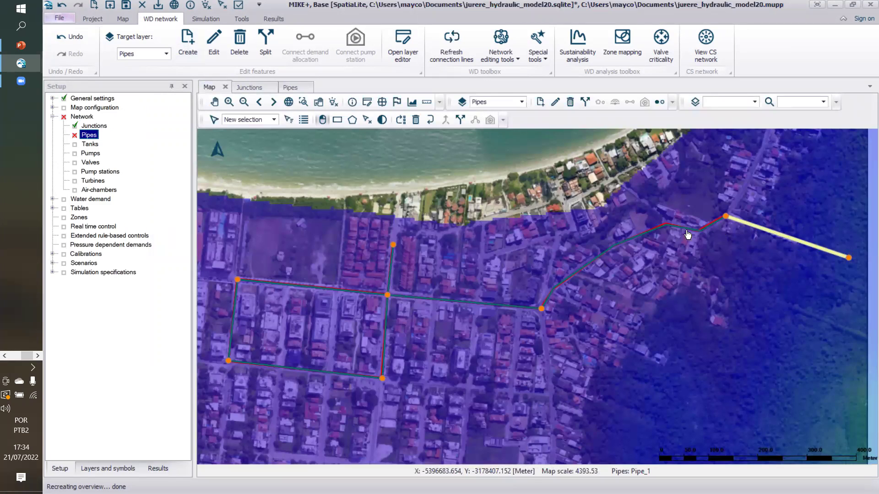
pyautogui.click(296, 86)
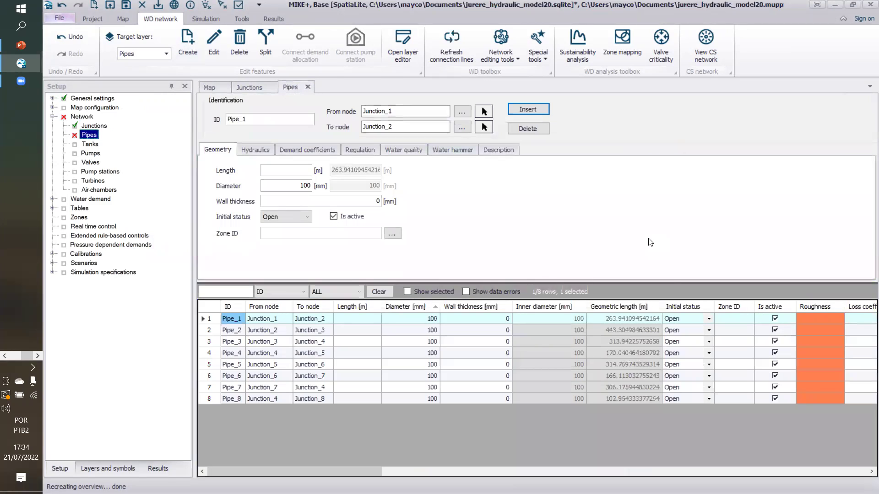
pyautogui.click(423, 319)
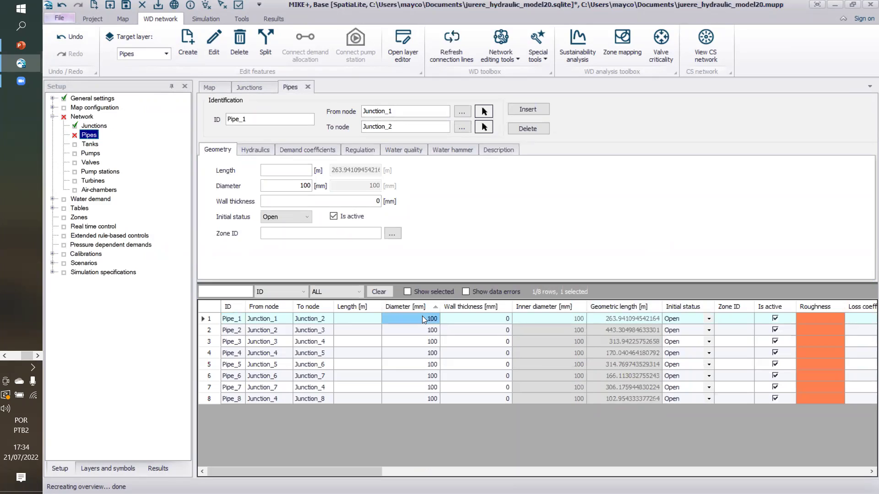
pyautogui.click(425, 317)
pyautogui.write('150')
pyautogui.press('Return')
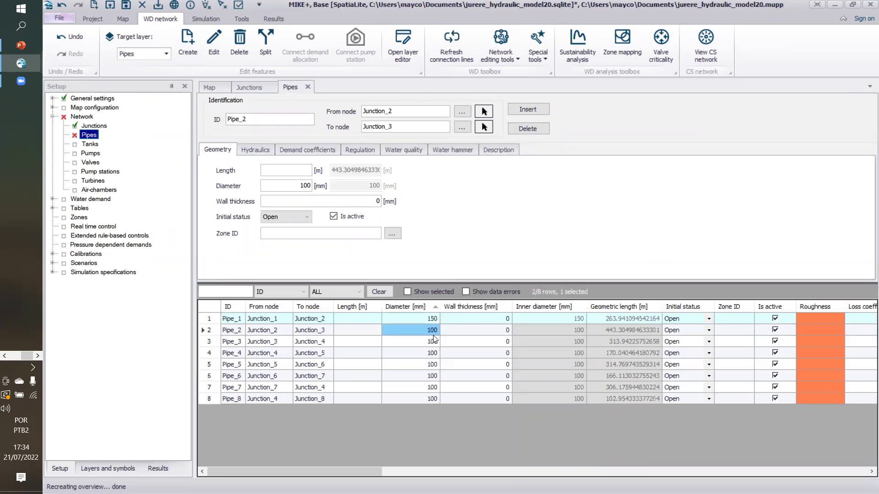
# Calculate the Roughness column of all pipes as 0.5 with the field calculator and close the attribute tables.
pyautogui.click(823, 321)
pyautogui.rightClick(817, 306)
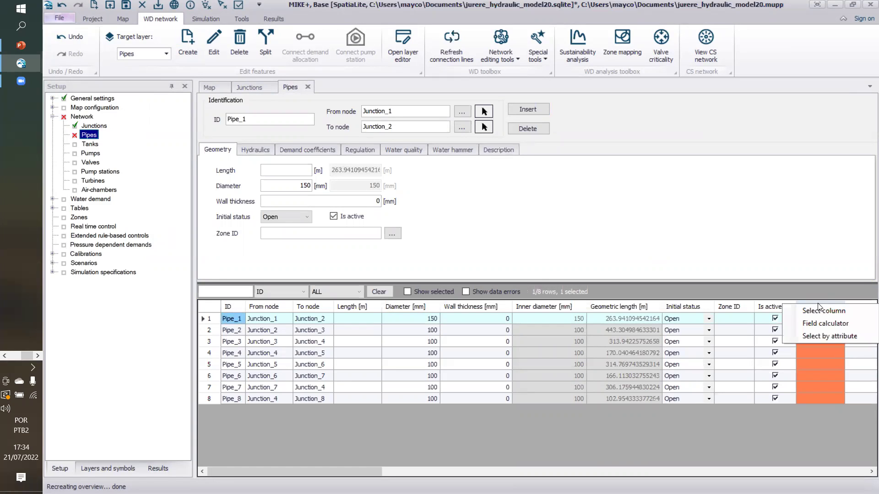
pyautogui.rightClick(817, 305)
pyautogui.rightClick(817, 305)
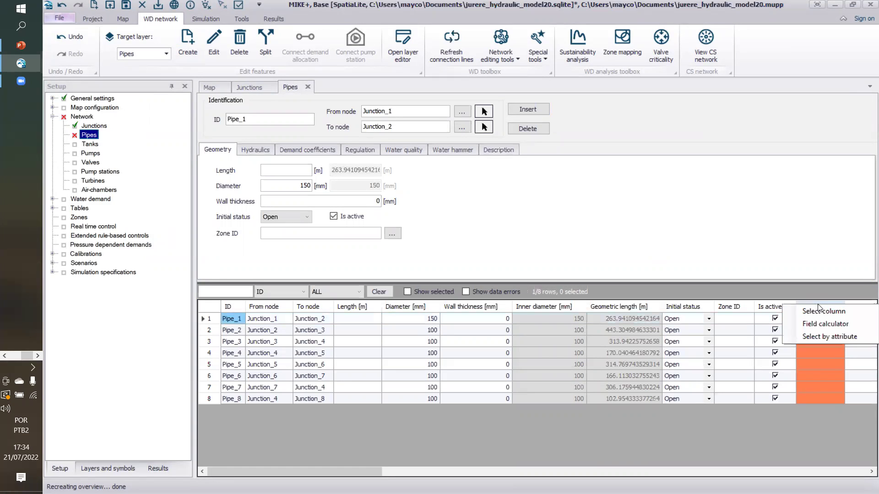
pyautogui.click(820, 338)
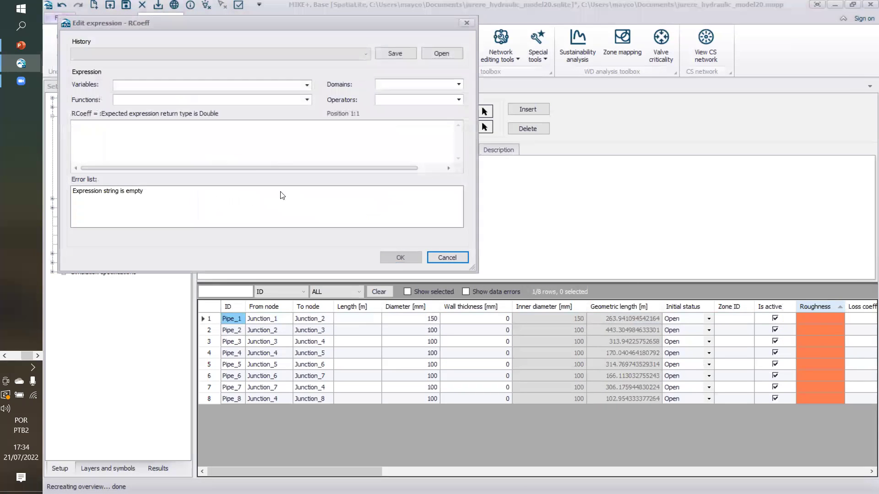
pyautogui.write('0.5')
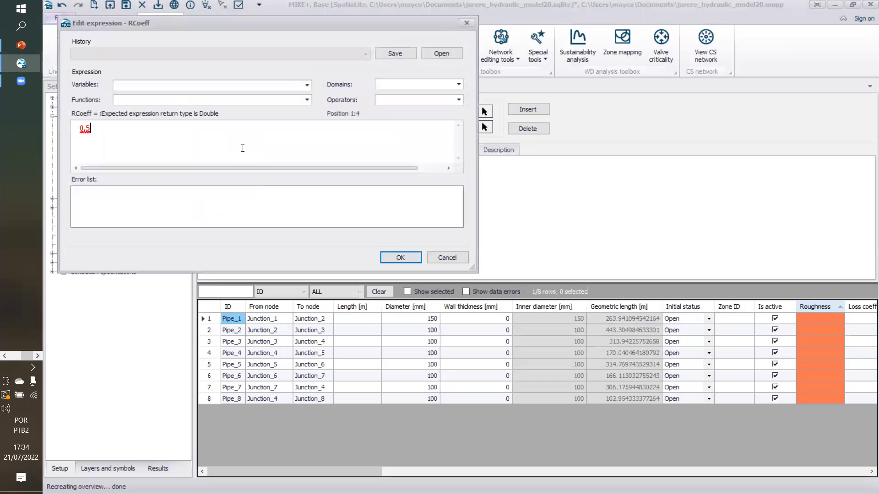
pyautogui.click(404, 257)
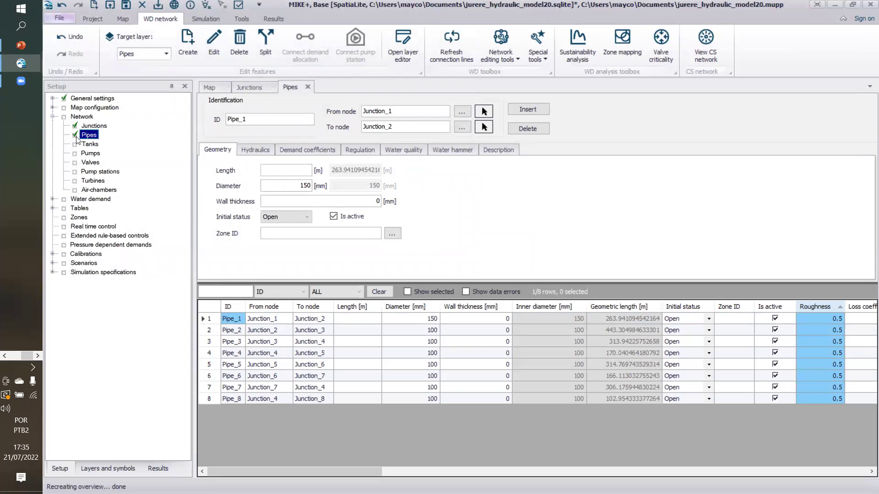
pyautogui.click(307, 90)
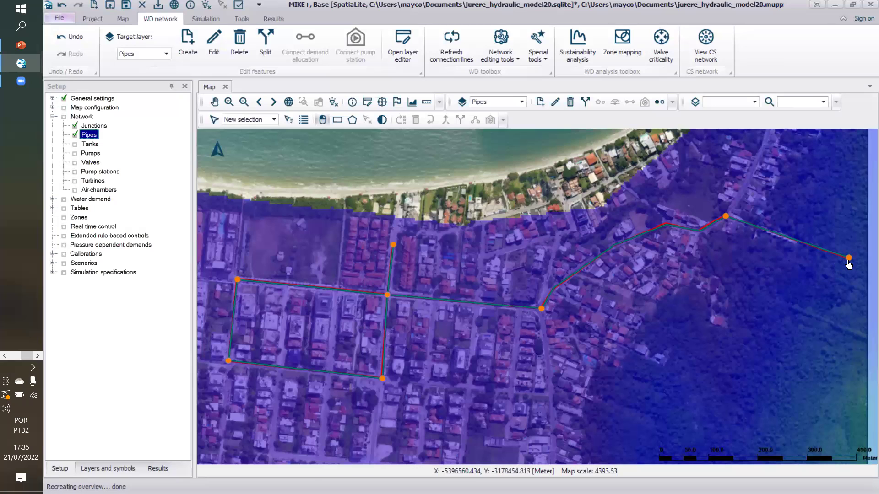
# Set Junctions as the target layer and convert the junction at the network's eastern end to a tank.
pyautogui.hotkey('alt', 'Tab')
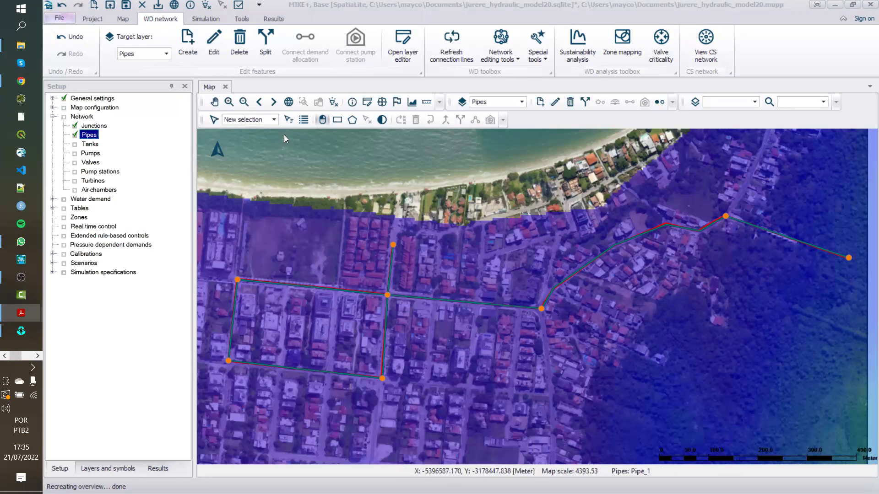
pyautogui.click(166, 54)
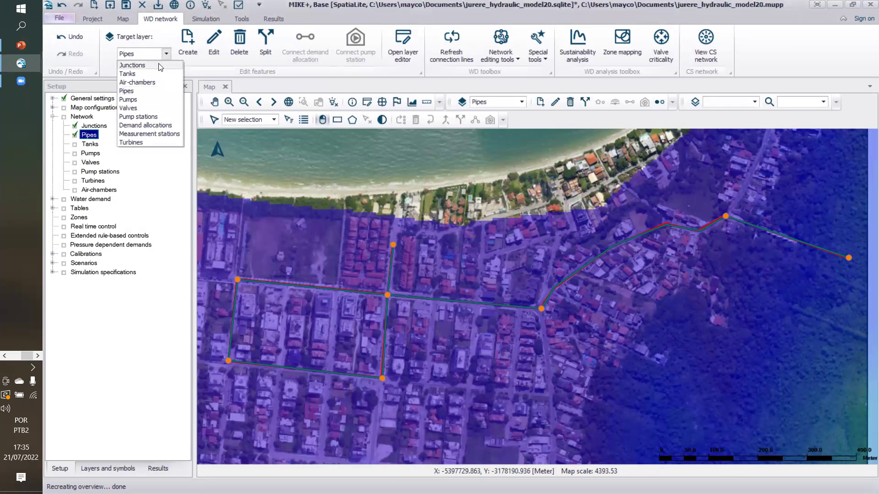
pyautogui.click(159, 66)
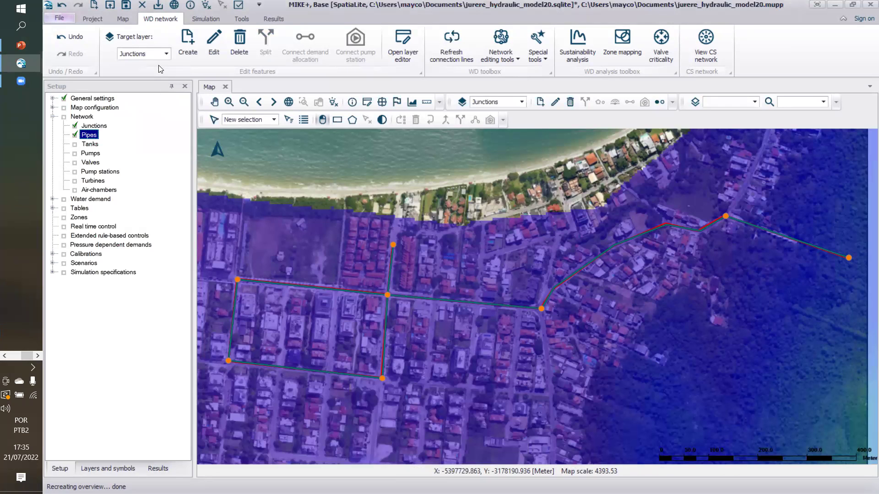
pyautogui.click(659, 102)
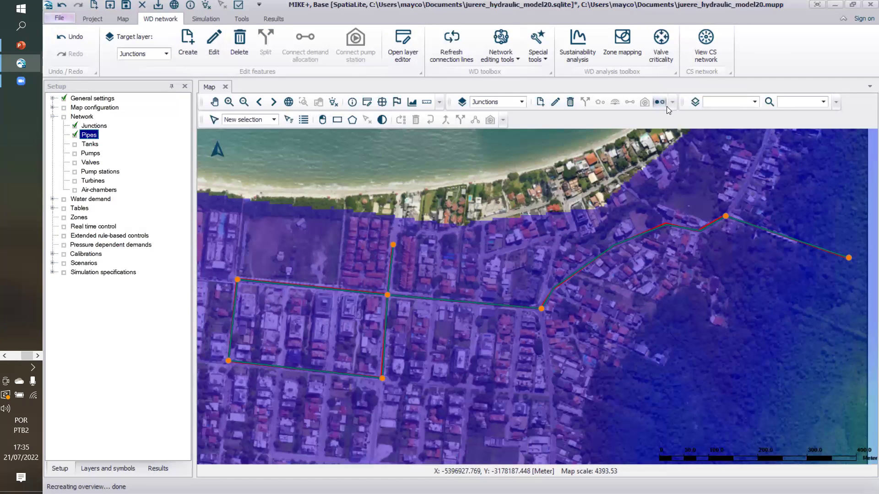
pyautogui.click(847, 260)
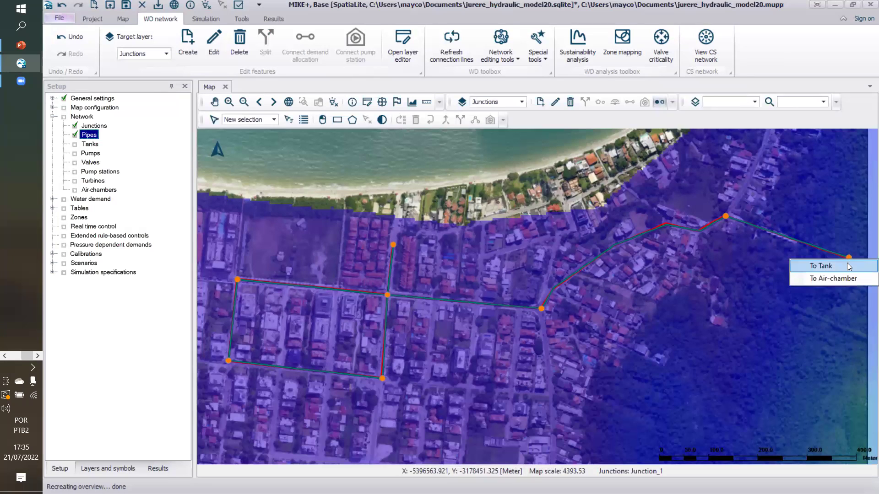
pyautogui.click(847, 264)
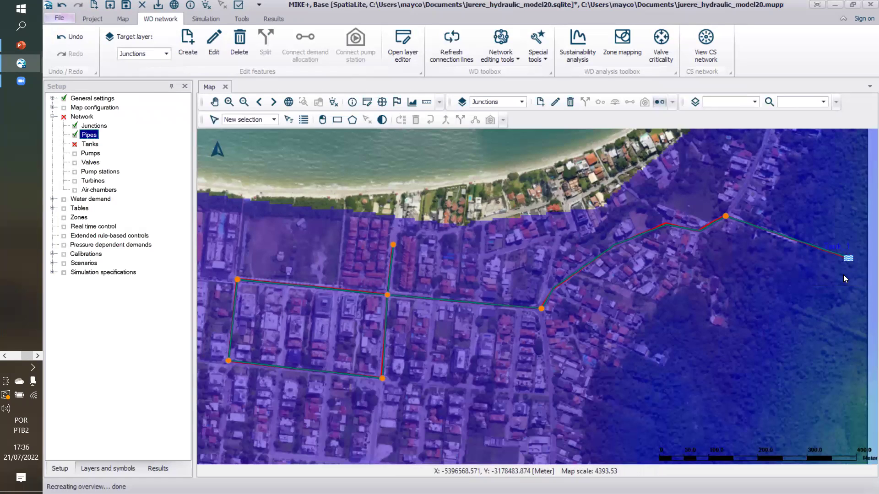
# Open the Tanks table and set the base elevation of Tank_1 to 100 m.
pyautogui.click(89, 145)
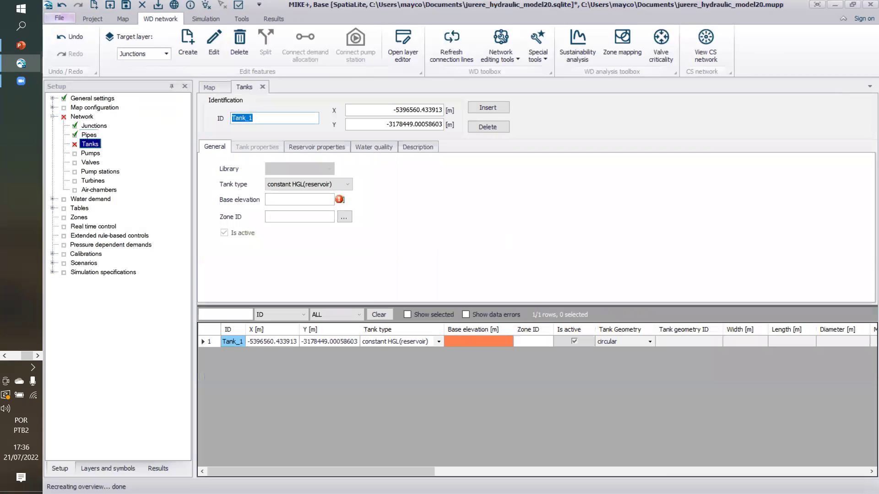
pyautogui.hotkey('alt', 'Tab')
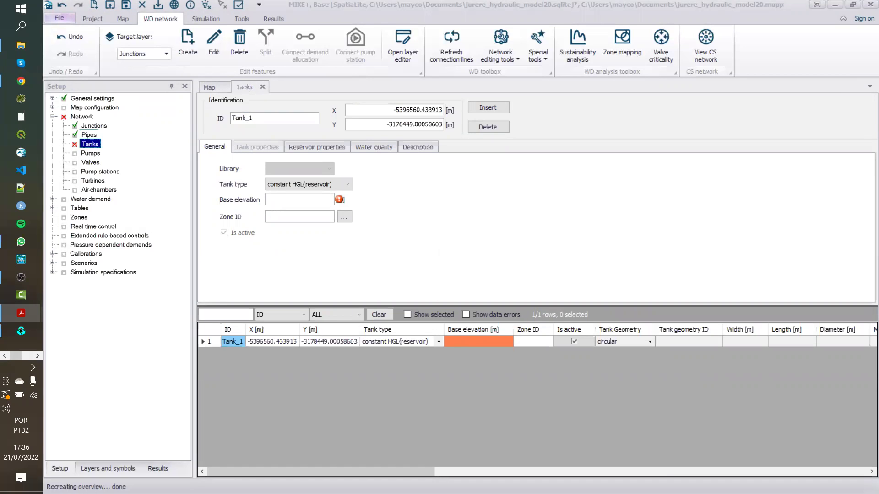
pyautogui.click(320, 198)
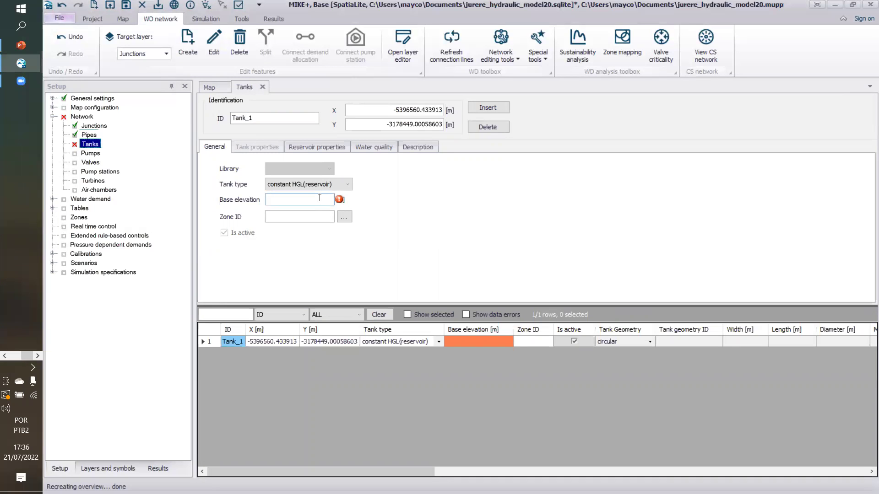
pyautogui.write('100')
pyautogui.click(323, 216)
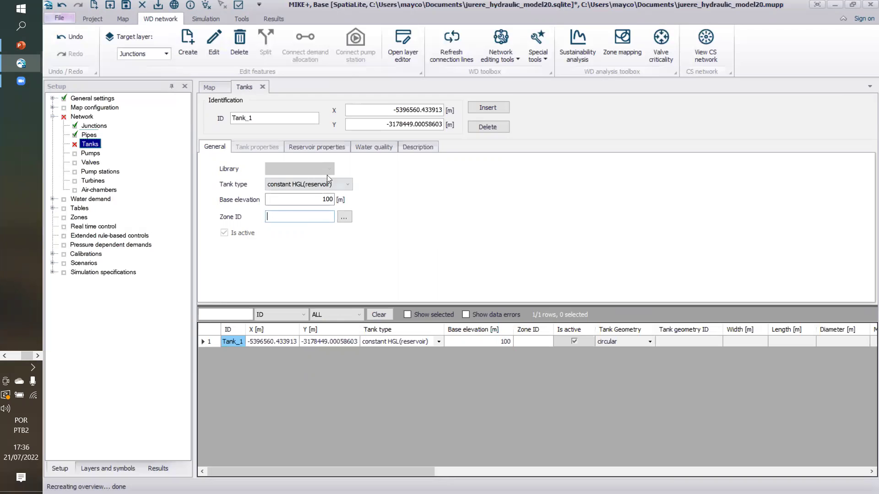
# Set the fixed HGL of Tank_1 to 103 m in its reservoir properties.
pyautogui.click(324, 149)
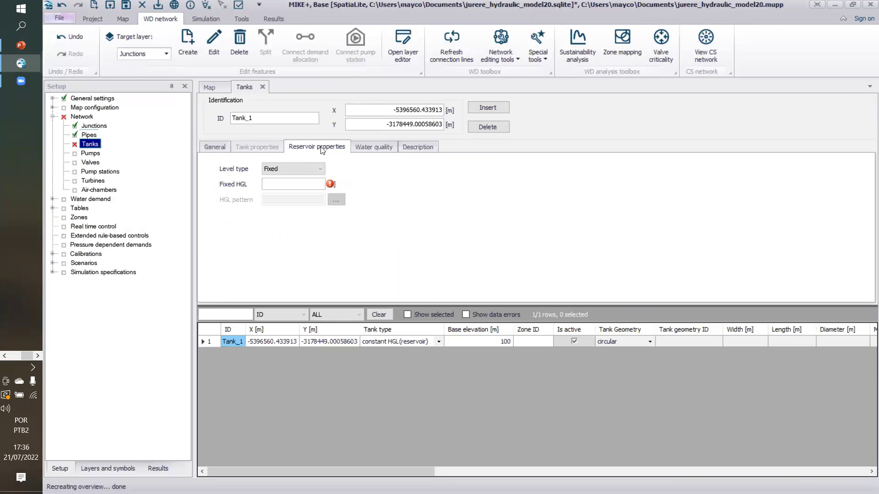
pyautogui.click(306, 182)
pyautogui.write('103')
pyautogui.click(291, 119)
# Check the Pumps table, close it together with the Tanks table, and return to the map.
pyautogui.click(91, 153)
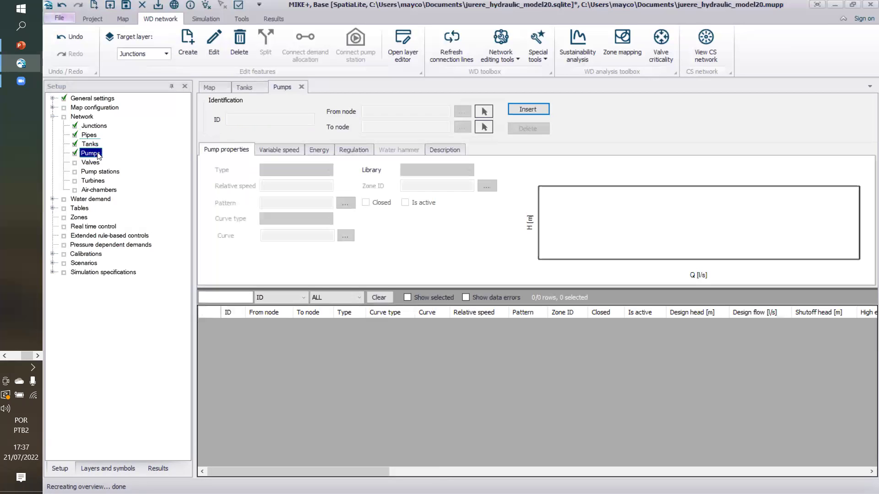
pyautogui.click(301, 87)
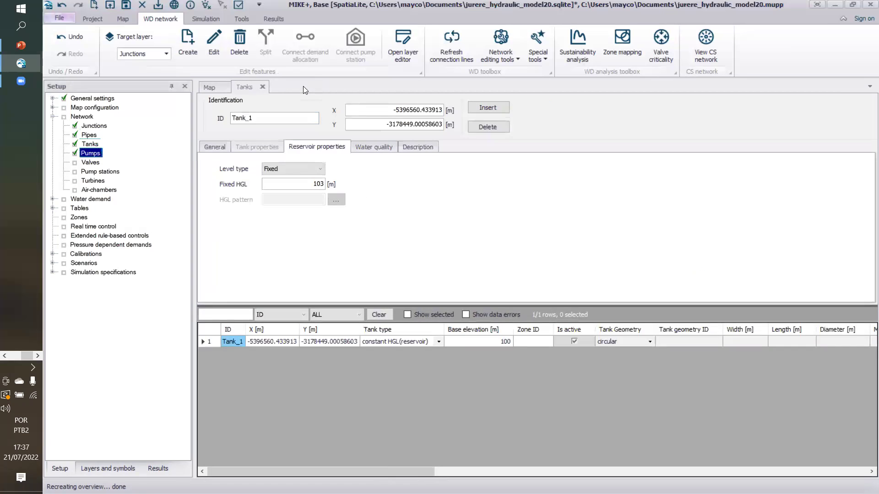
pyautogui.click(263, 87)
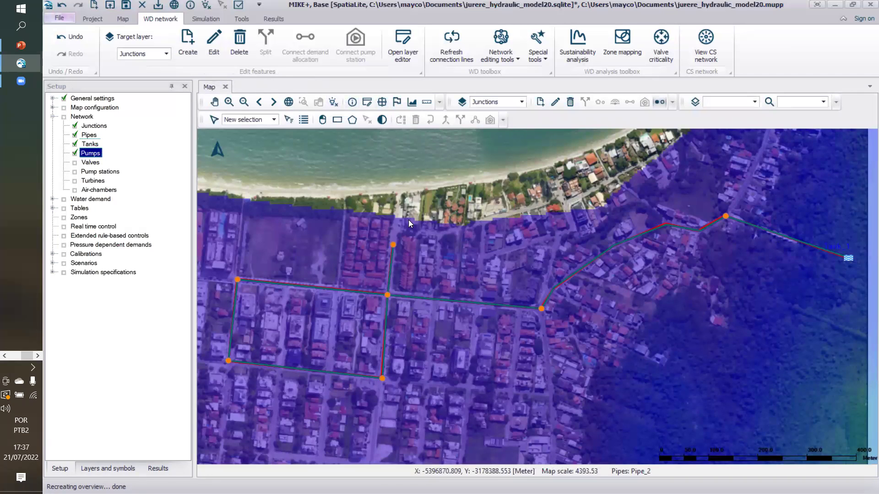
# Hide the mdt5_projetado.tif and rede.shp layers on the map.
pyautogui.click(114, 468)
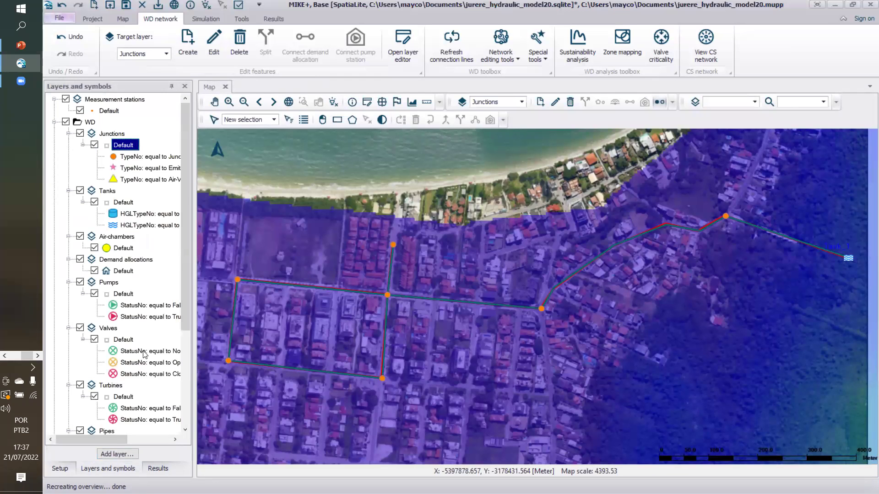
pyautogui.scroll(-4, 144, 354)
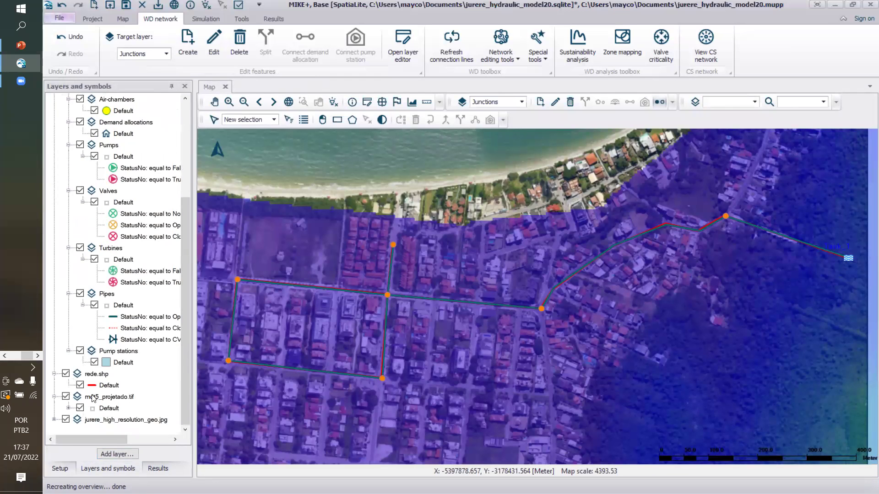
pyautogui.click(65, 398)
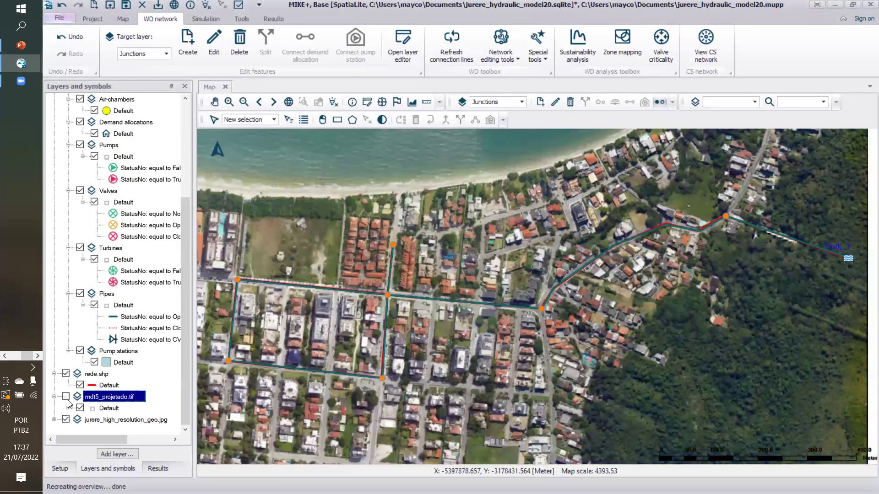
pyautogui.click(66, 374)
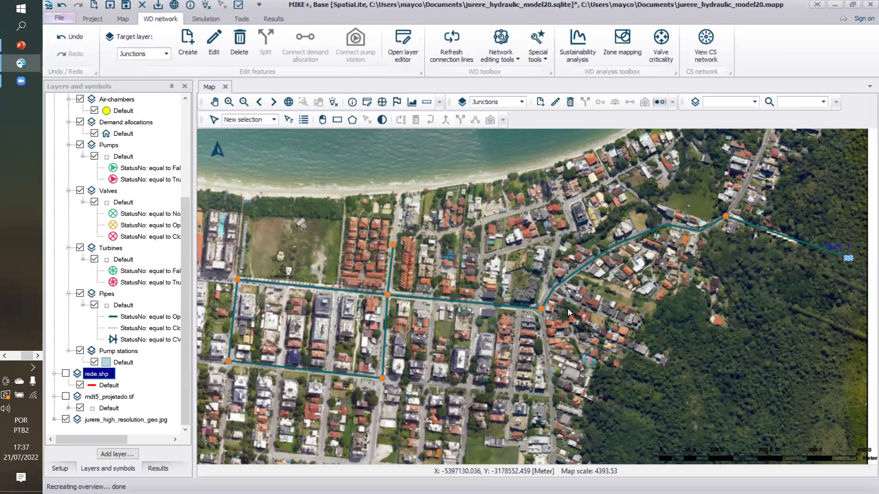
# Set Demand Coeff. 1 of the pipe connected to Tank_1 to 0, close the Pipes table and clear the map selection.
pyautogui.hotkey('alt', 'Tab')
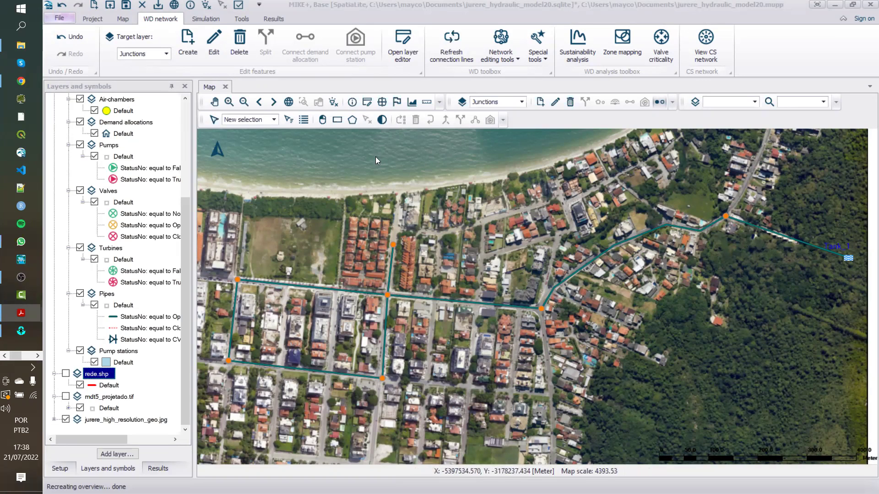
pyautogui.click(323, 121)
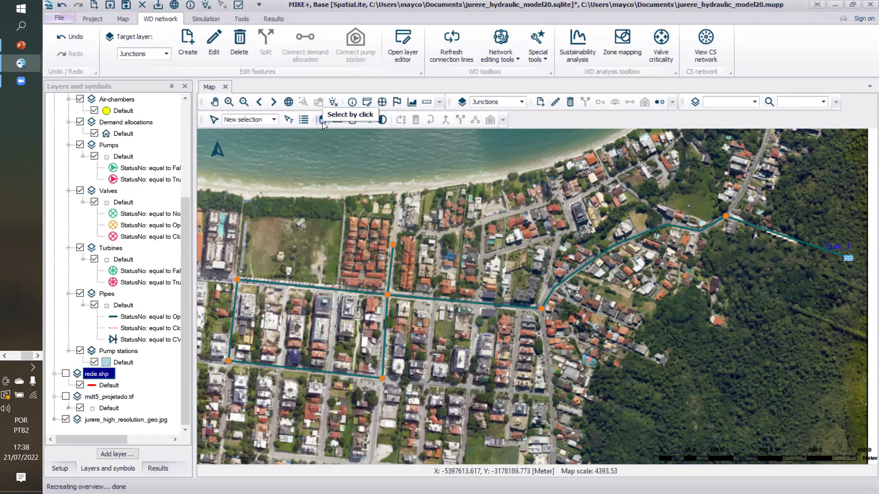
pyautogui.click(760, 232)
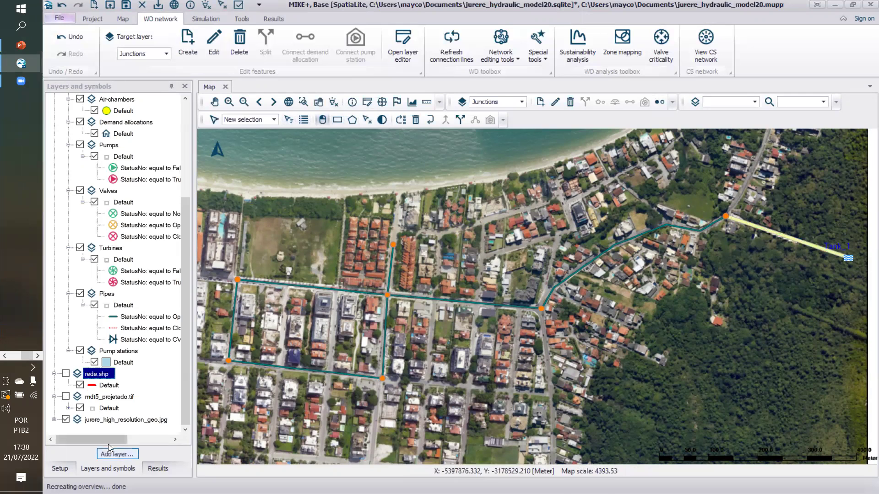
pyautogui.click(64, 469)
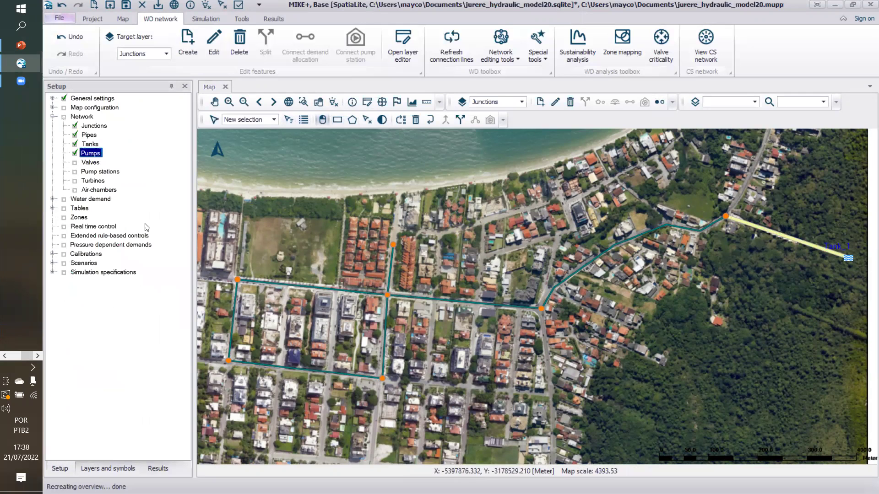
pyautogui.doubleClick(89, 135)
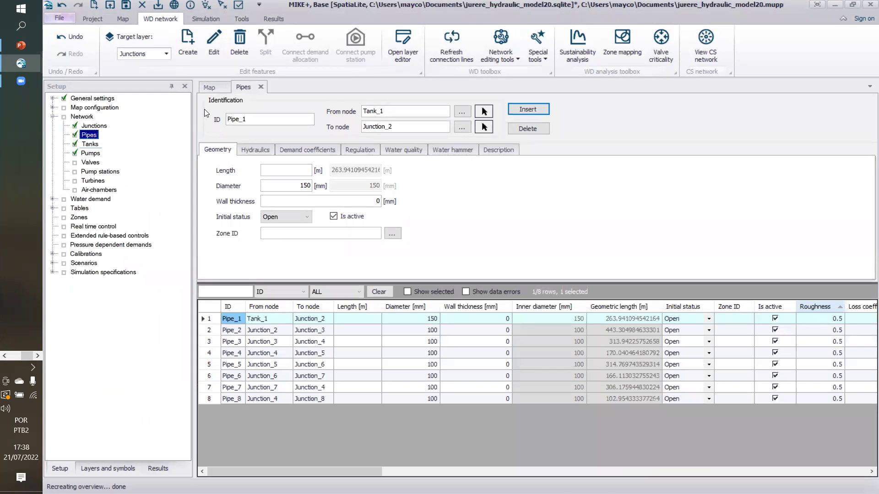
pyautogui.click(317, 154)
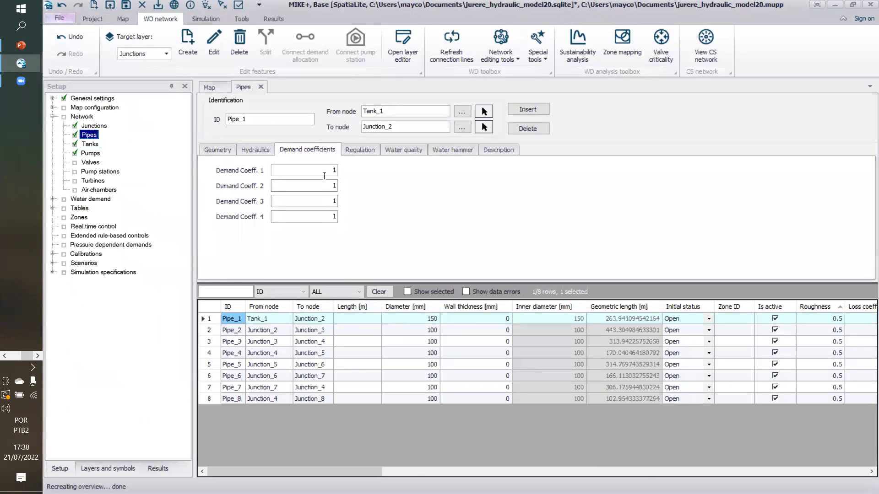
pyautogui.moveTo(324, 171); pyautogui.dragTo(351, 167)
pyautogui.write('0')
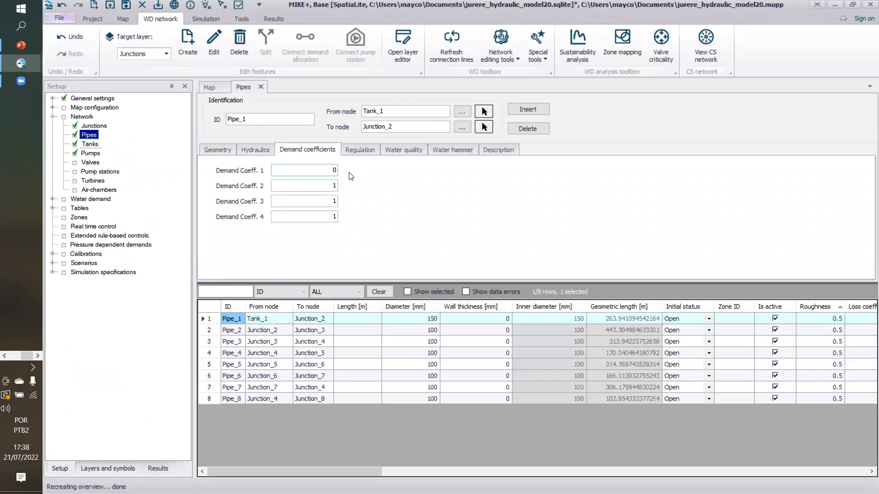
pyautogui.click(261, 87)
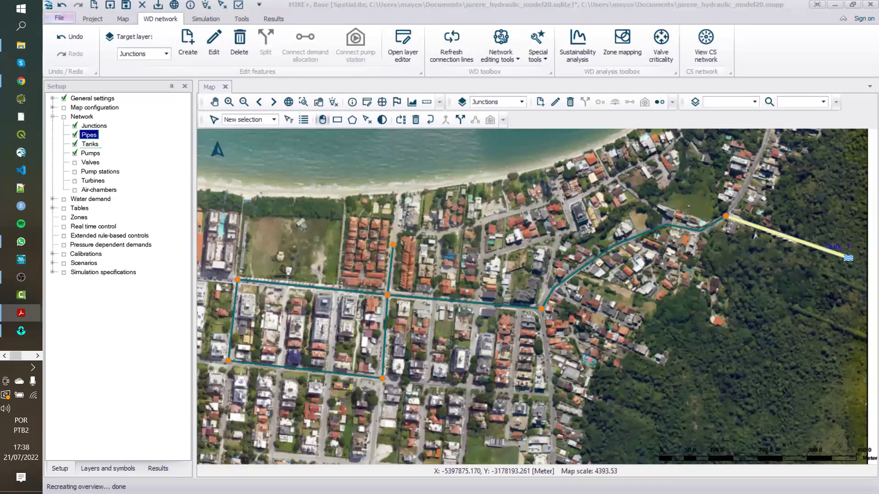
pyautogui.click(367, 120)
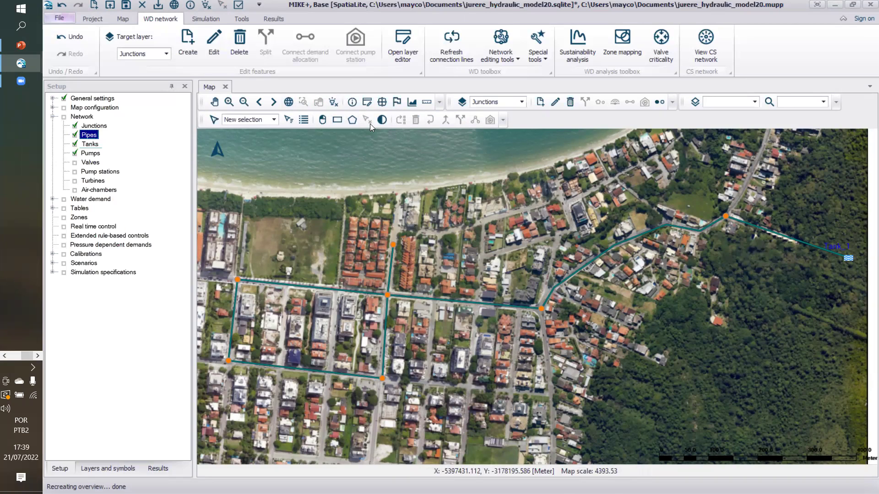
# Distribute a water demand of 25 l/s by the method of reduced pipe lengths with category domestic, and close the tool.
pyautogui.click(540, 51)
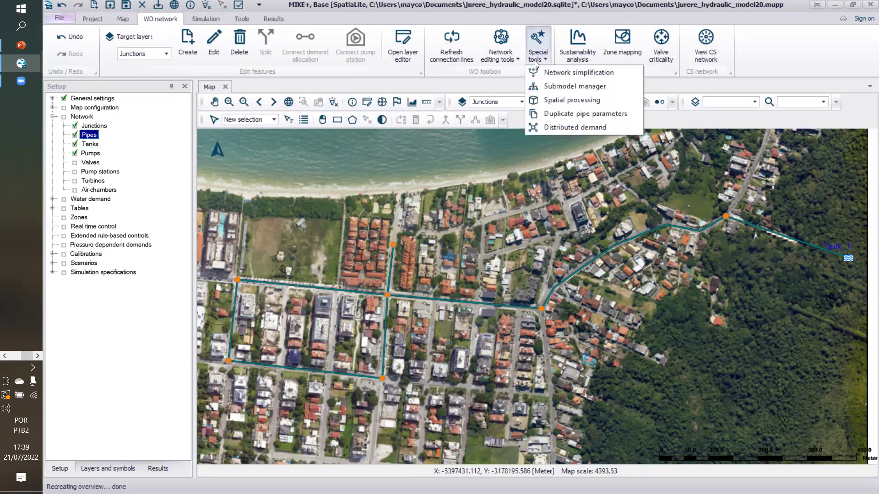
pyautogui.click(582, 129)
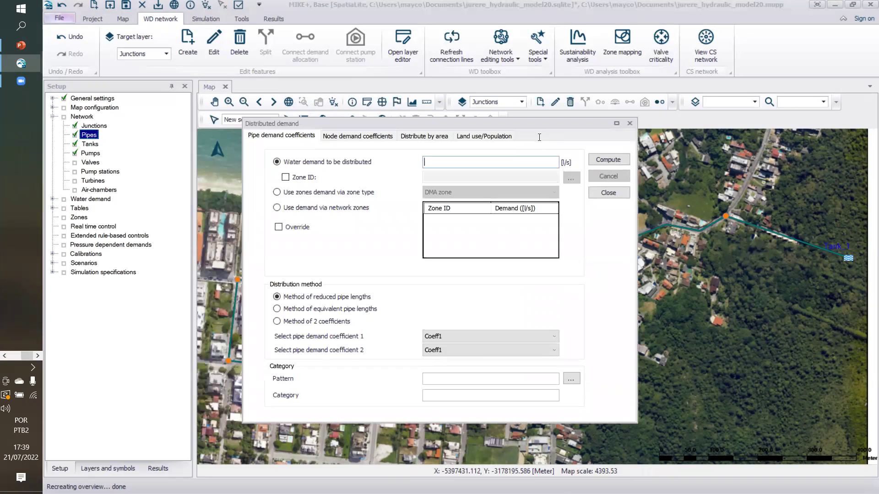
pyautogui.write('25')
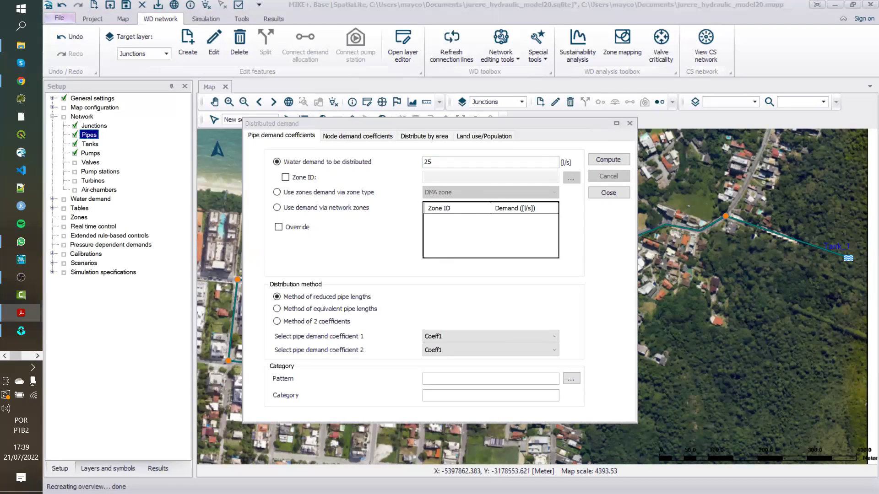
pyautogui.click(482, 396)
pyautogui.write('dome')
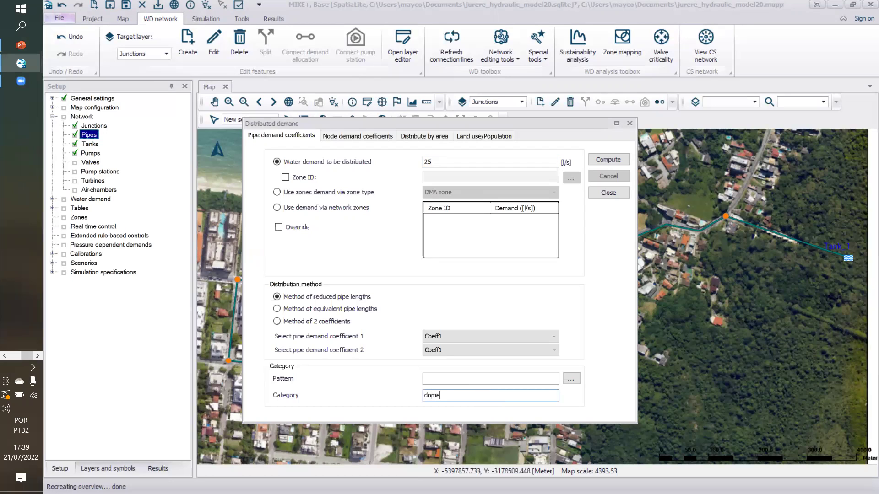
pyautogui.write('stic')
pyautogui.click(618, 165)
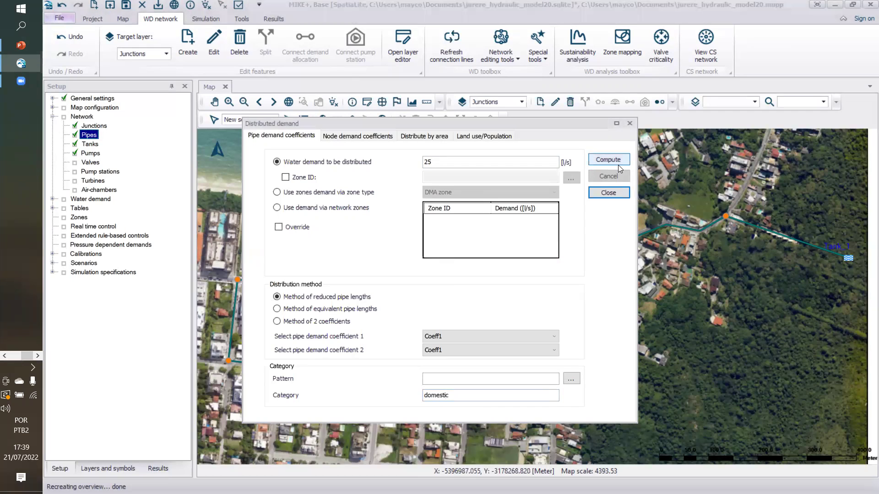
pyautogui.click(633, 123)
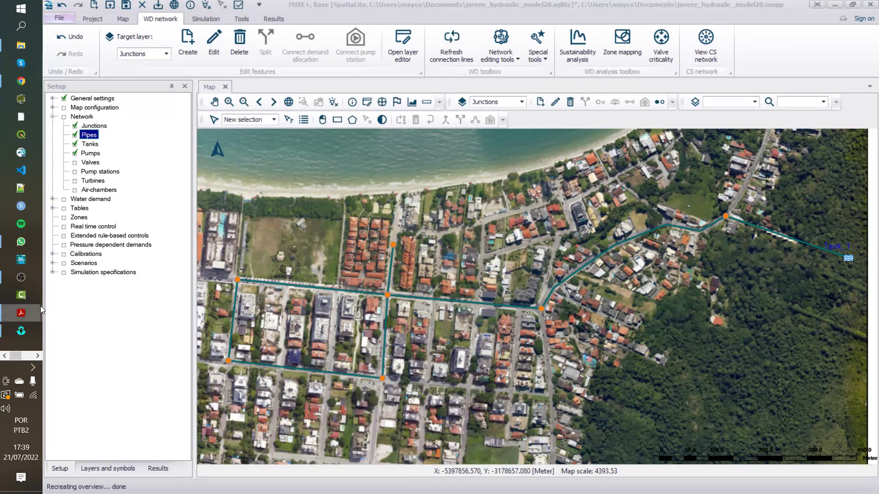
# Insert a steady state simulation setup for the Base scenario with the ID jurere_hydraulic_model20_webinar.
pyautogui.click(52, 273)
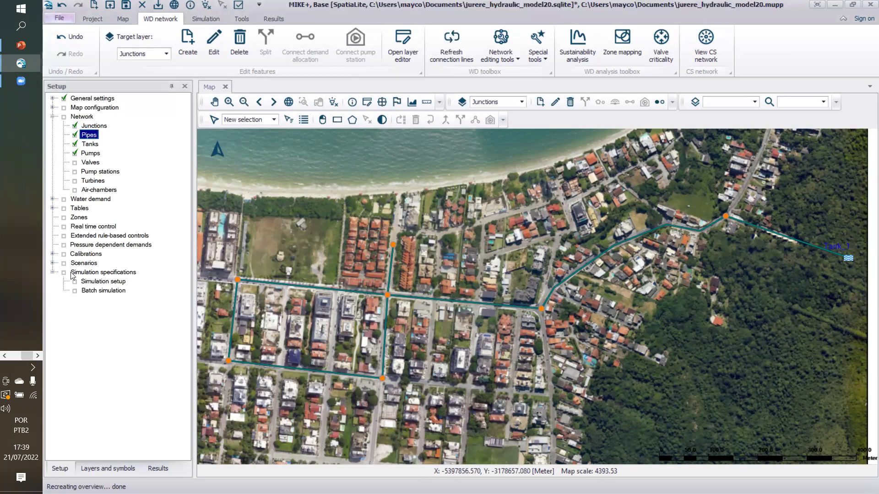
pyautogui.click(112, 284)
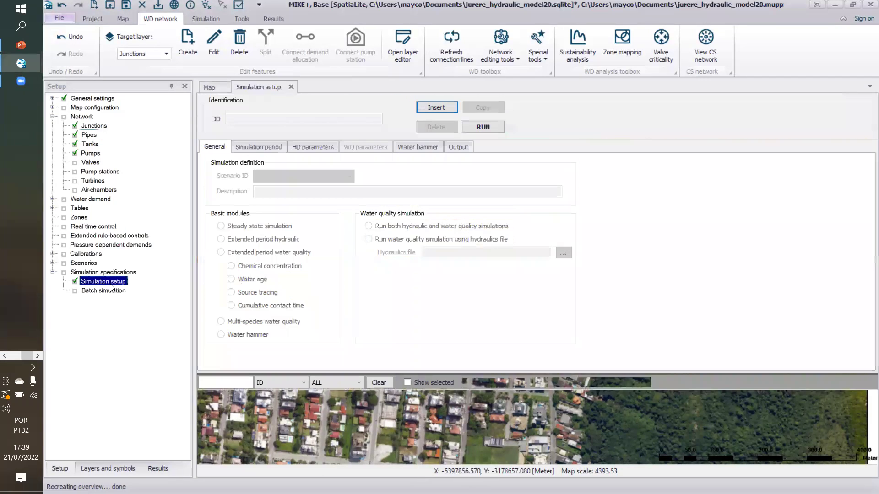
pyautogui.click(444, 107)
pyautogui.click(350, 118)
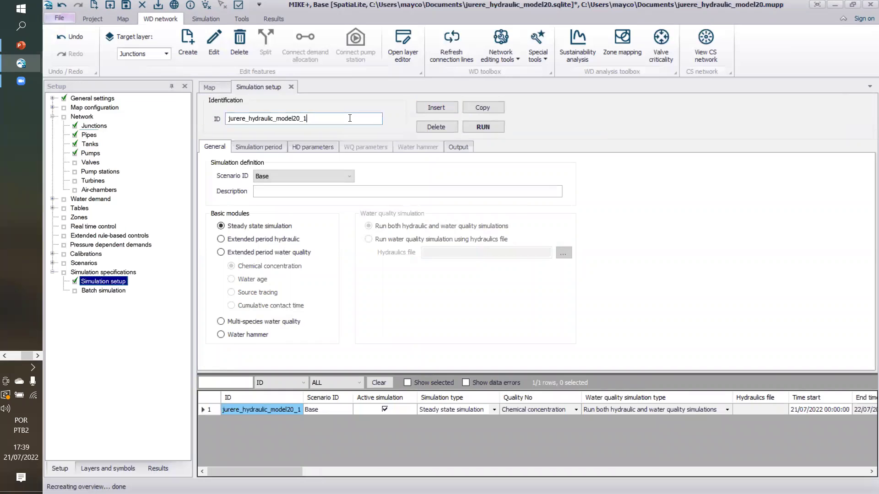
pyautogui.press('BackSpace')
pyautogui.write('webinar')
pyautogui.hotkey('alt', 'Tab')
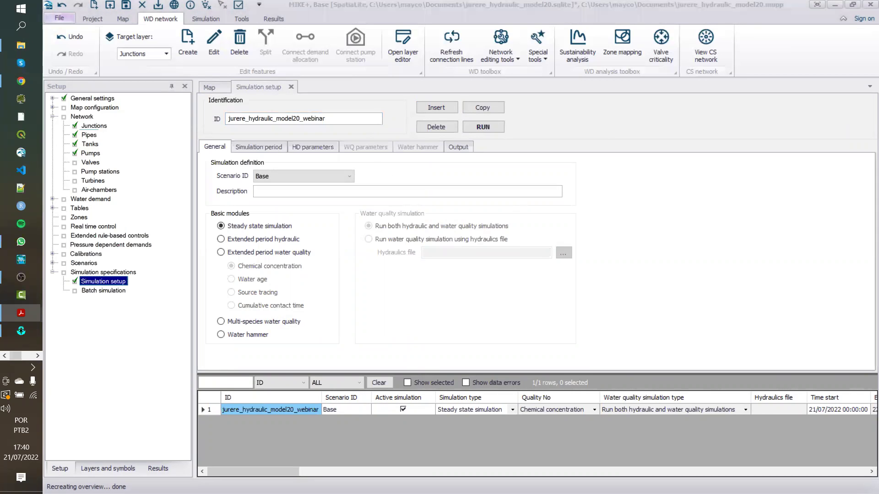
# Check the setup's HD parameters, including the head loss formula, and run the active simulation.
pyautogui.click(322, 146)
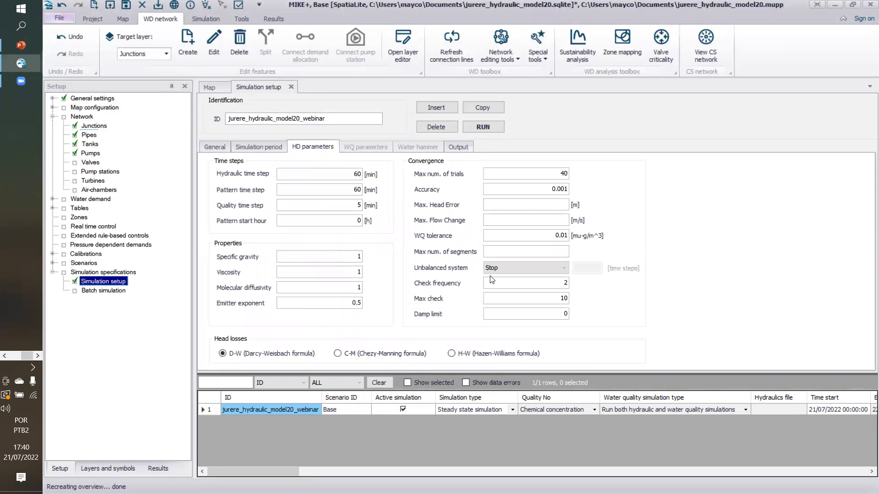
pyautogui.click(209, 87)
pyautogui.click(258, 87)
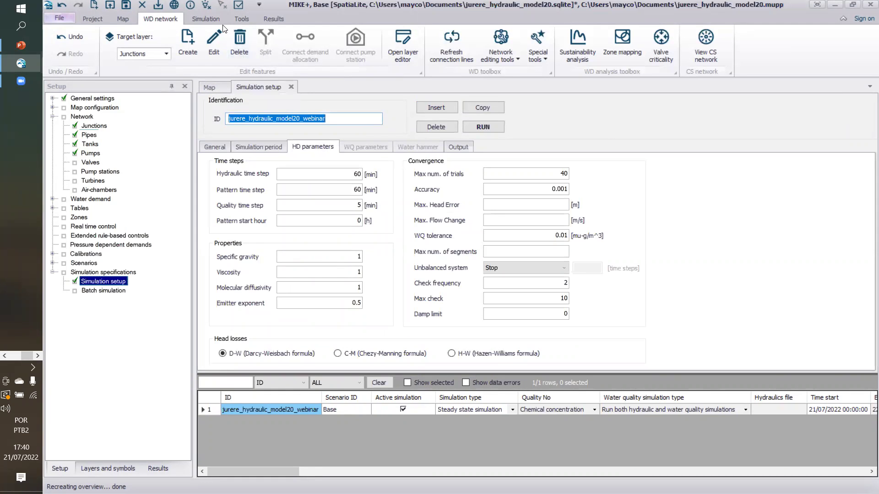
pyautogui.click(205, 19)
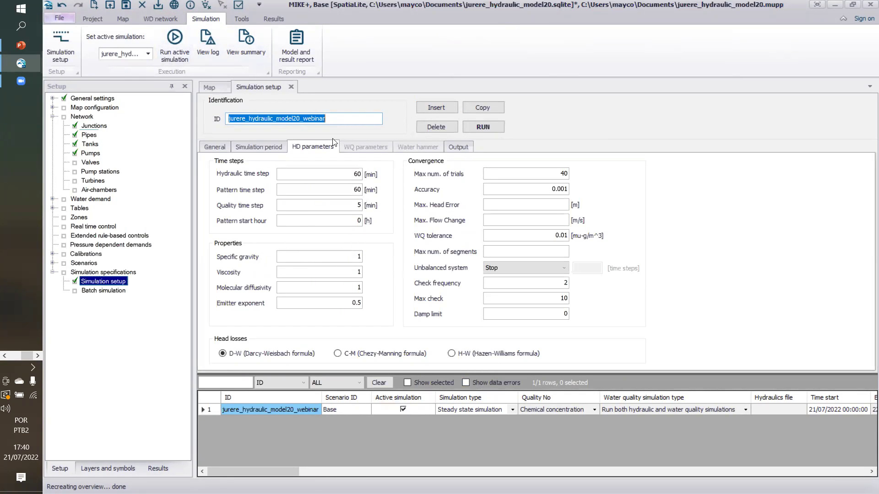
pyautogui.click(172, 43)
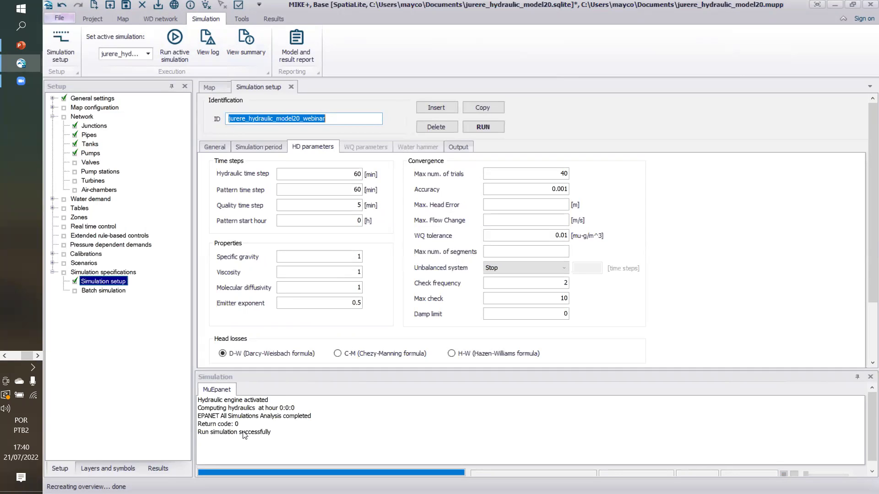
# Return to the map to view the simulation results with the layer list shown, and close the simulation log.
pyautogui.click(125, 472)
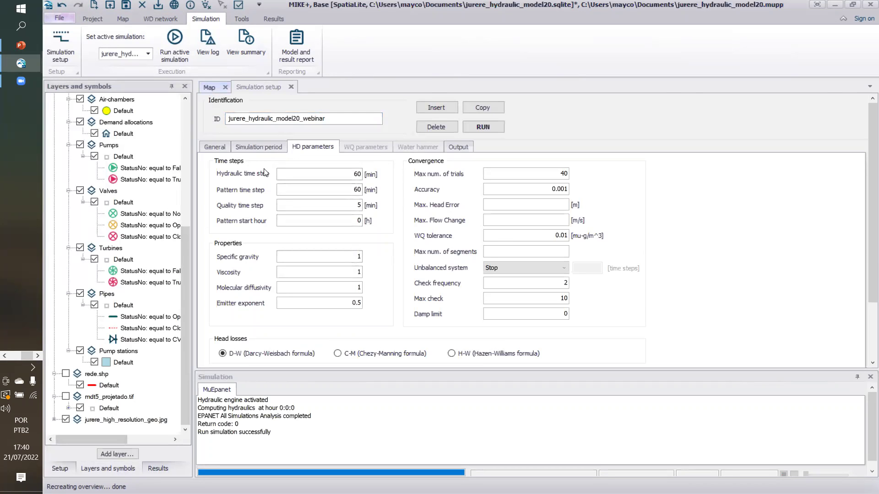
pyautogui.click(206, 87)
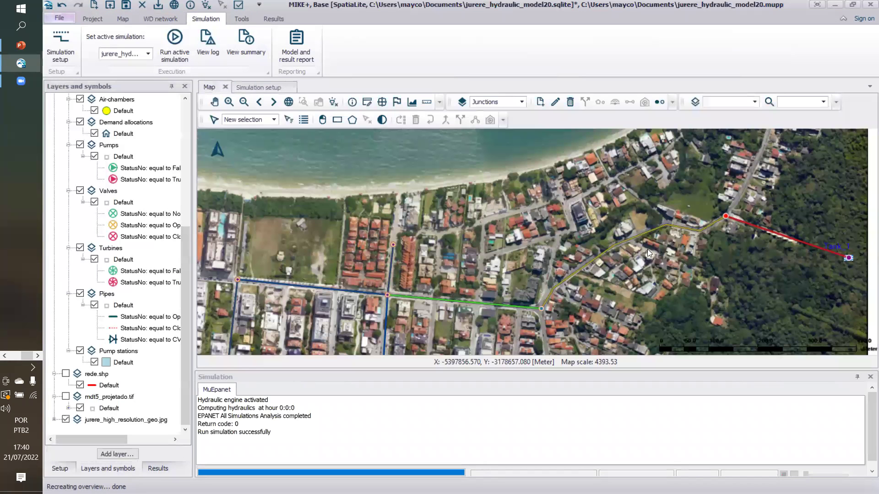
pyautogui.click(870, 376)
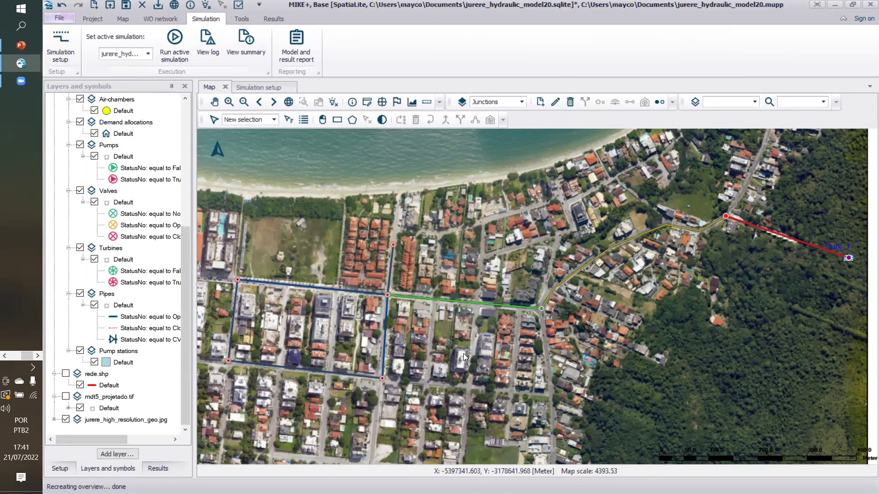
# Set profile flags on the map at Tank_1 and at the northern end junction, Junction_8.
pyautogui.click(104, 22)
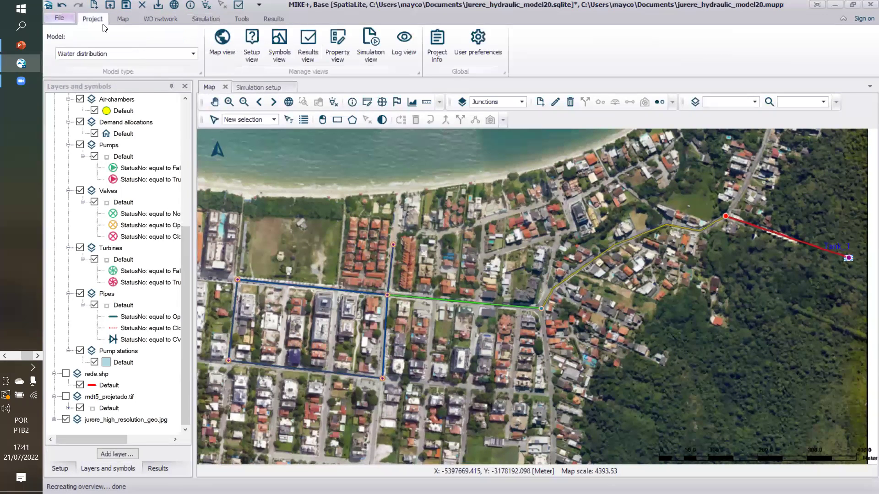
pyautogui.click(129, 22)
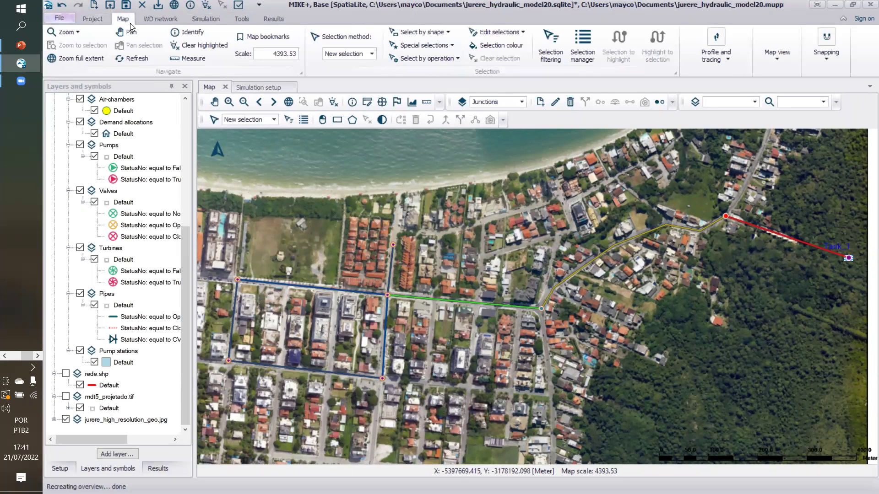
pyautogui.click(725, 64)
pyautogui.click(707, 84)
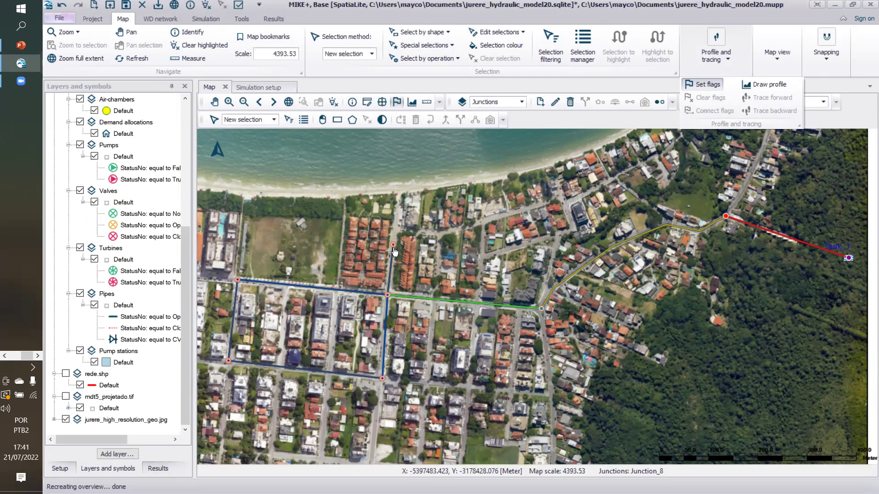
pyautogui.click(709, 87)
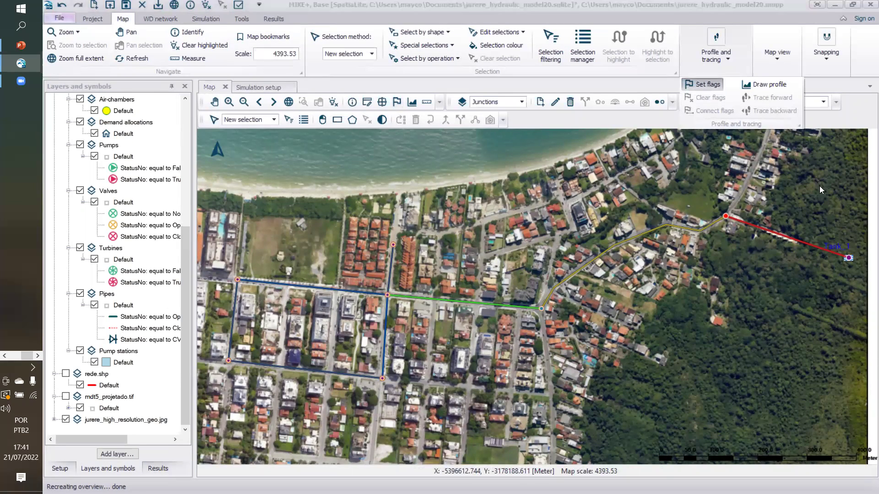
pyautogui.click(849, 260)
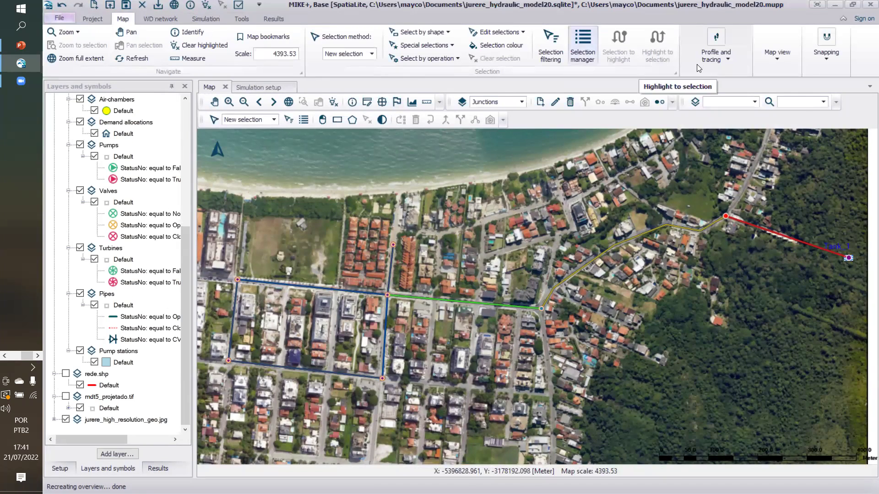
pyautogui.click(715, 51)
pyautogui.click(702, 86)
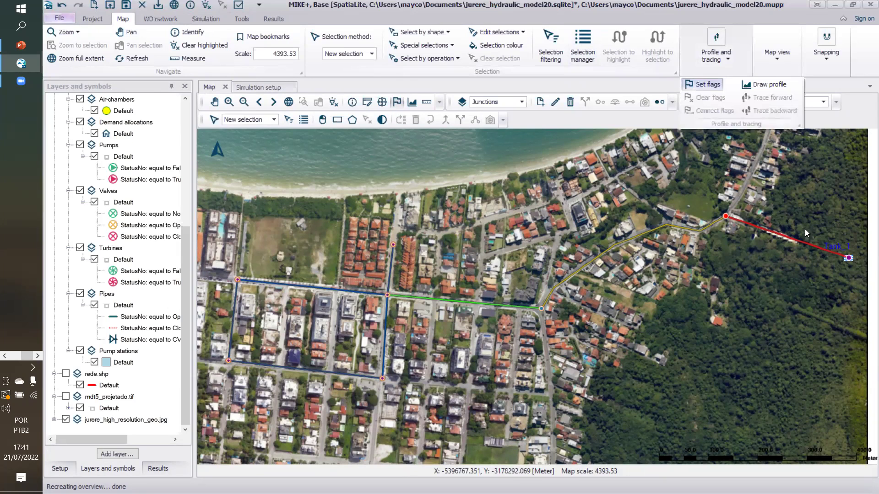
pyautogui.click(849, 260)
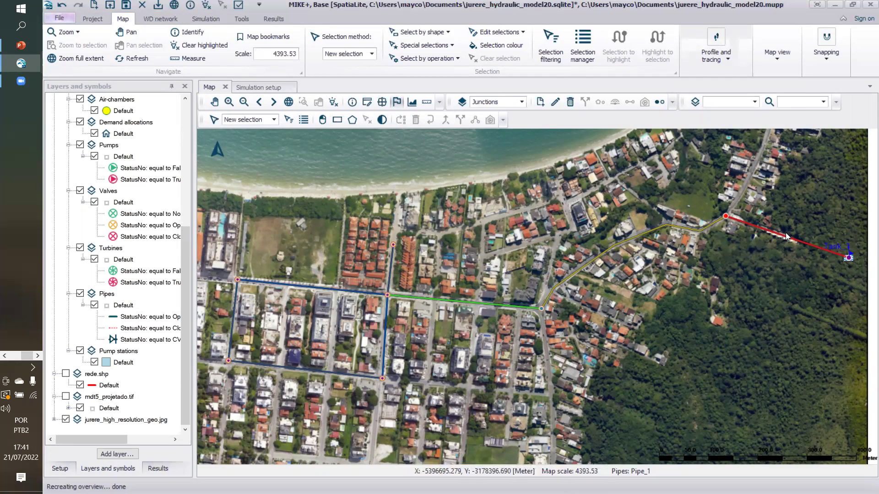
pyautogui.click(393, 246)
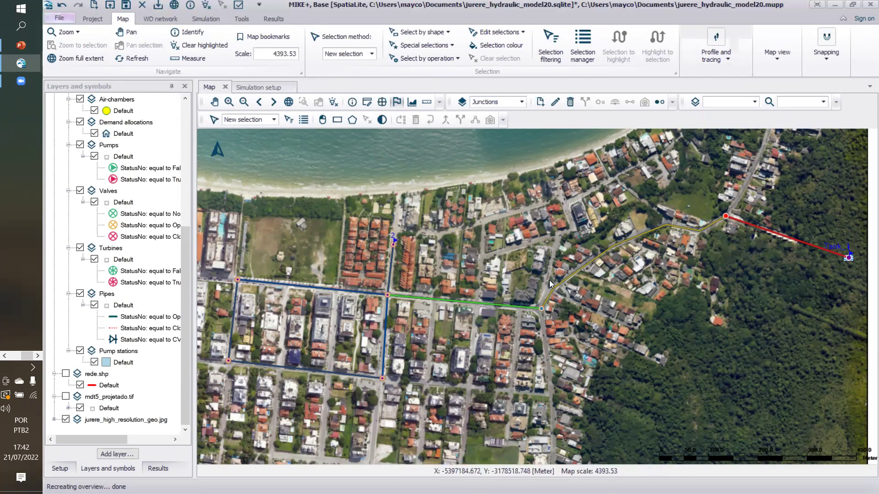
# Draw the profile plot between the two flagged nodes and dock it as a tab beside the map.
pyautogui.click(720, 60)
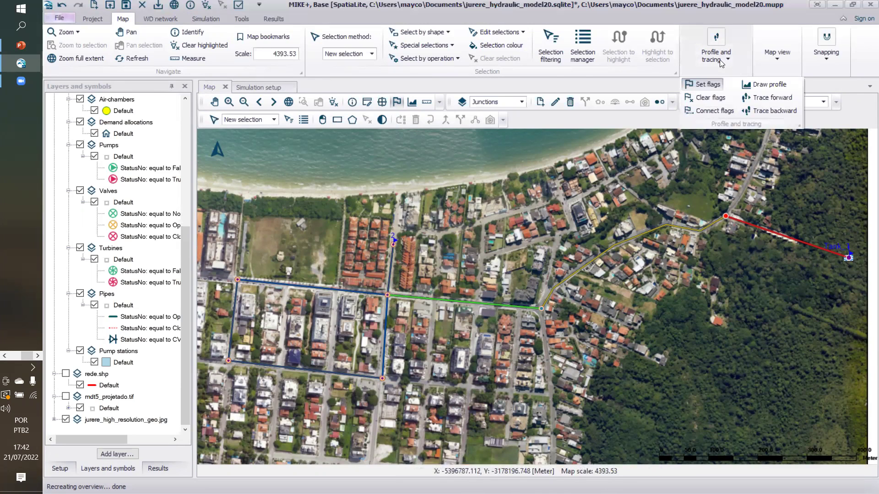
pyautogui.click(755, 87)
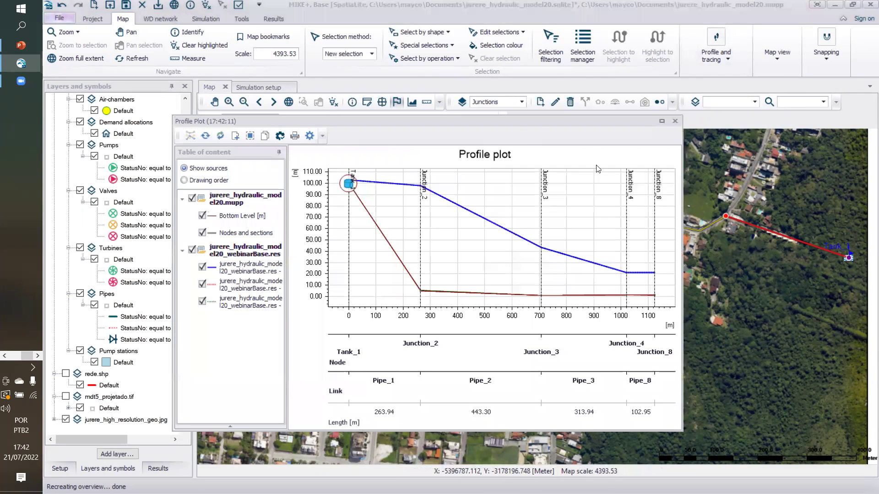
pyautogui.moveTo(248, 122); pyautogui.dragTo(448, 131)
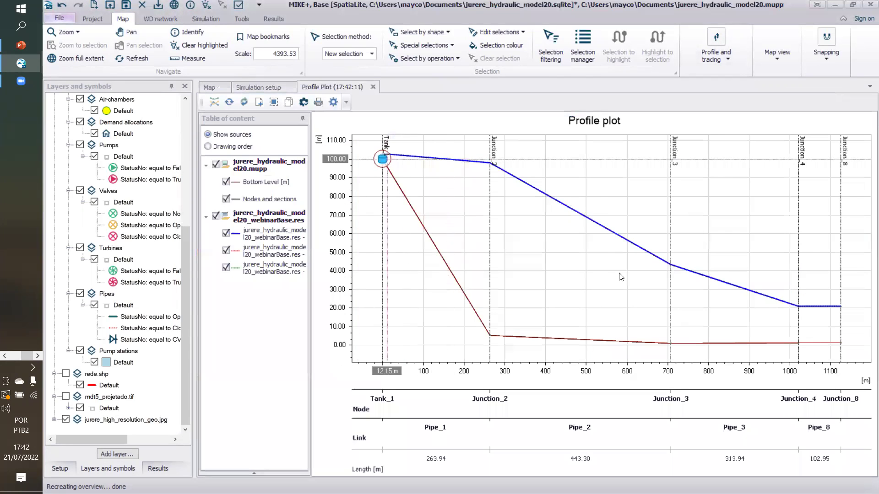
# Remove the simulation result group from the profile plot and add the Node Head item with the Average plot type instead.
pyautogui.rightClick(269, 217)
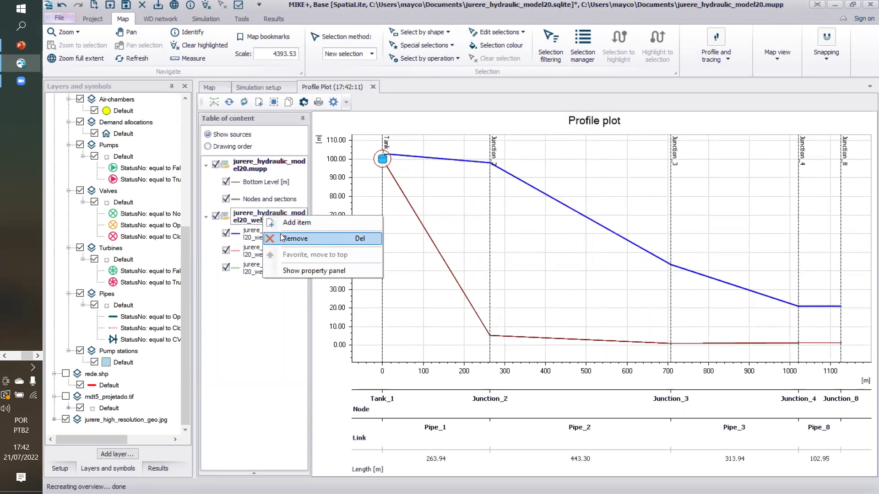
pyautogui.click(293, 238)
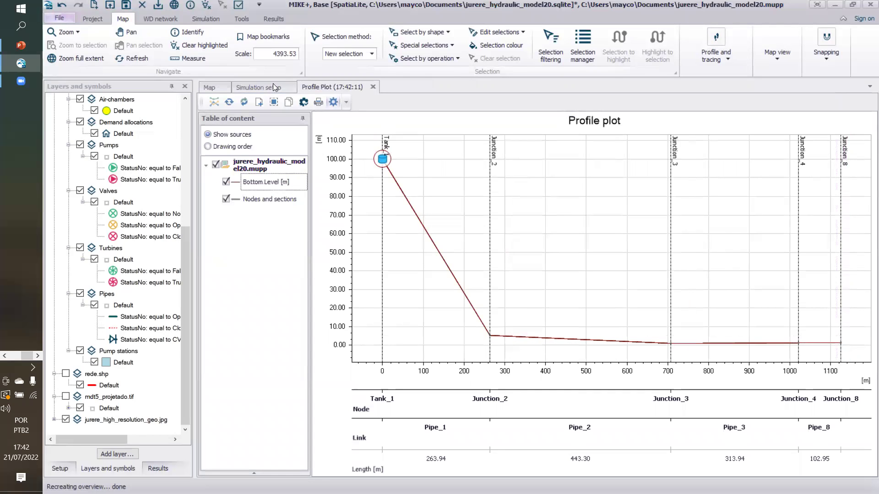
pyautogui.click(263, 104)
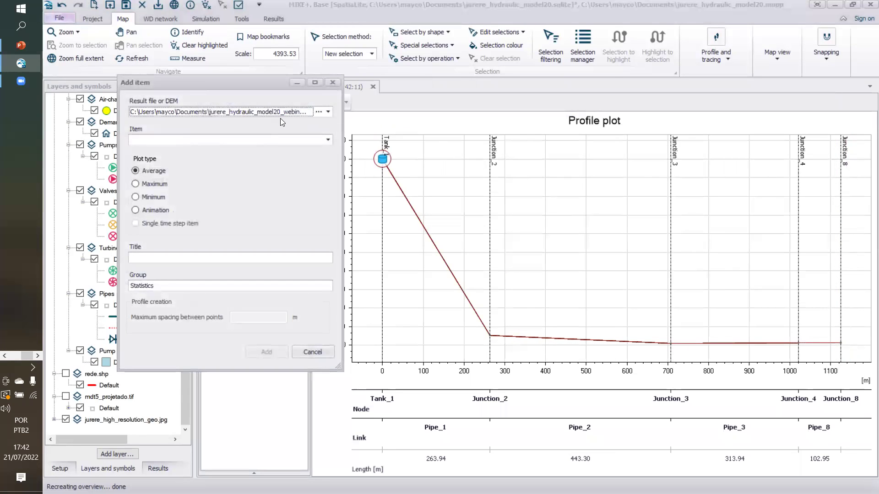
pyautogui.click(328, 139)
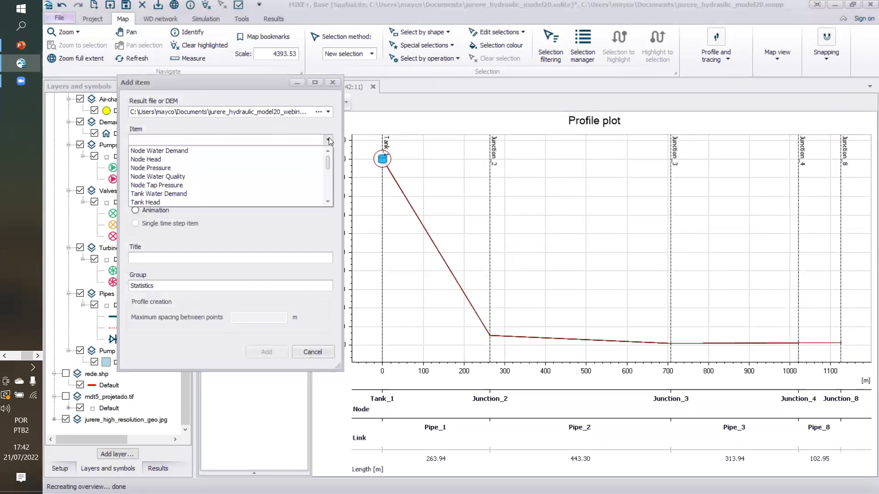
pyautogui.click(204, 161)
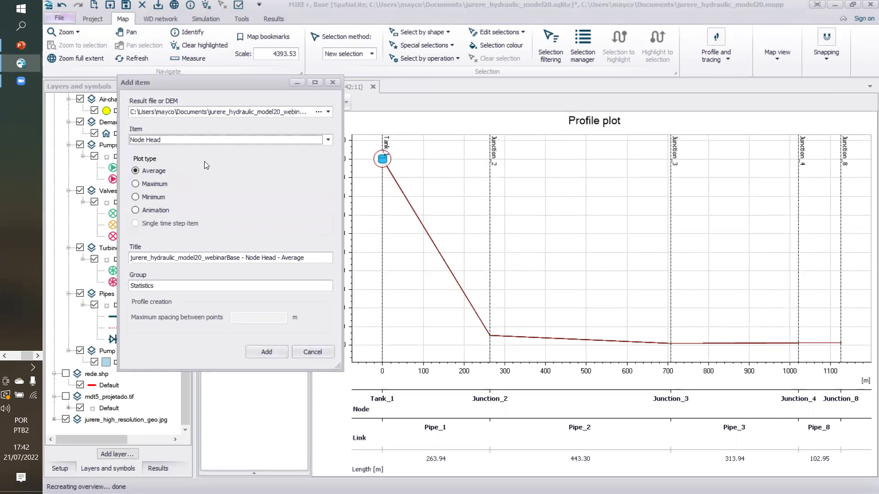
pyautogui.click(276, 351)
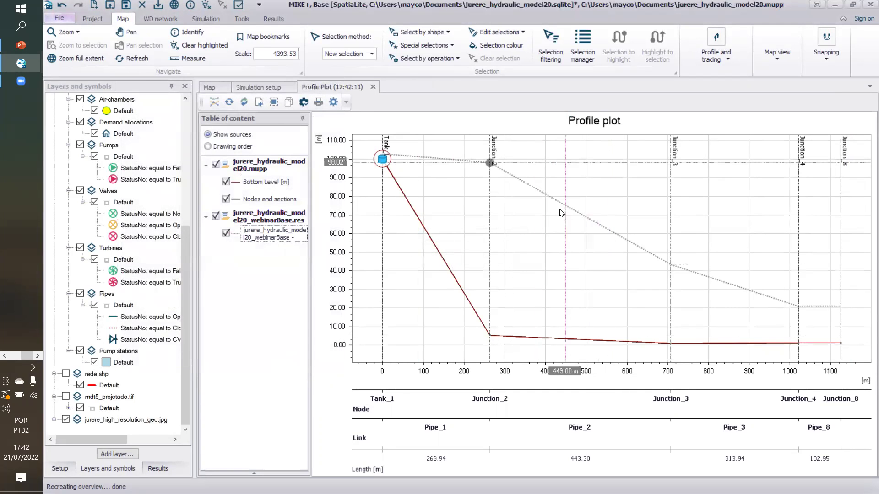
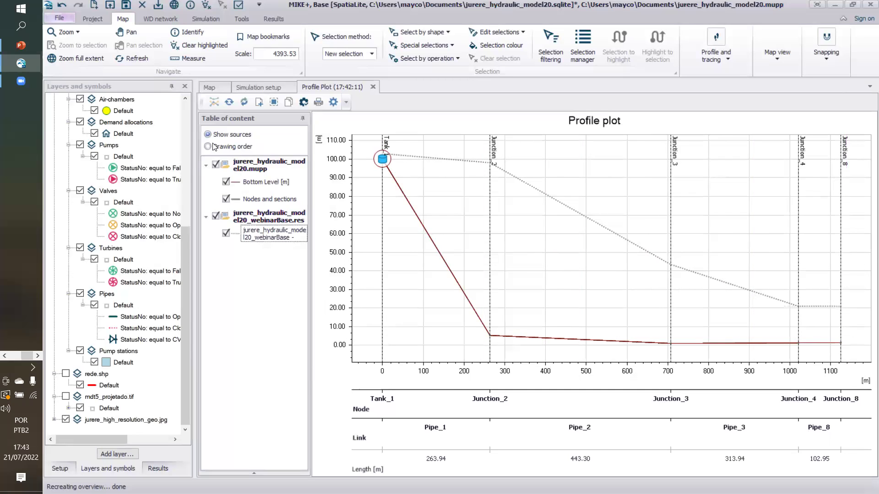
# Return to the map and switch to EPANET 2.2, where the Model_original.inp network is open.
pyautogui.click(209, 87)
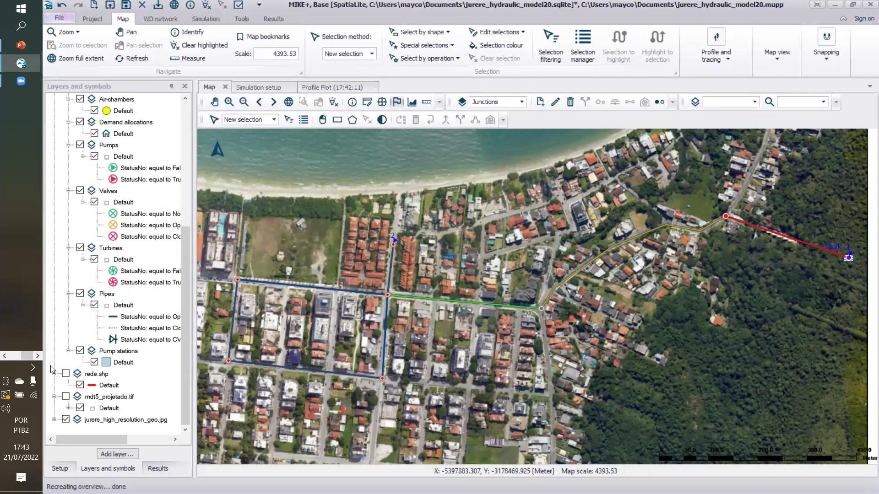
pyautogui.click(4, 356)
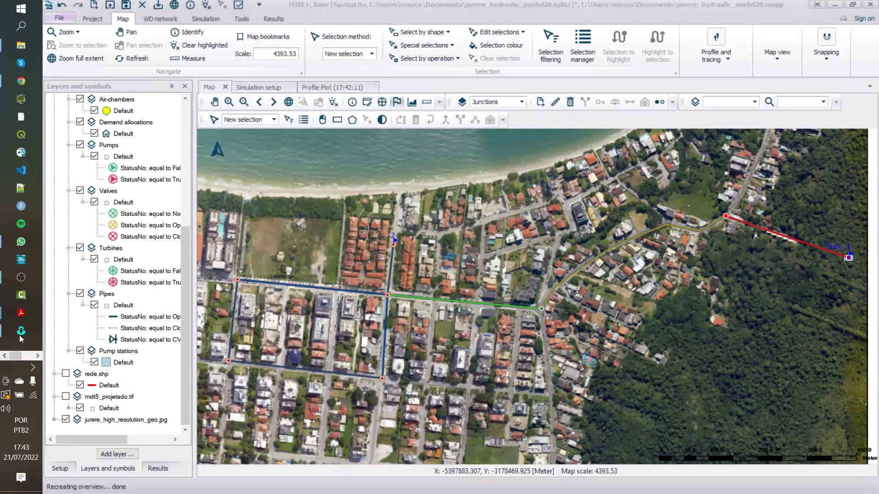
pyautogui.moveTo(21, 338)
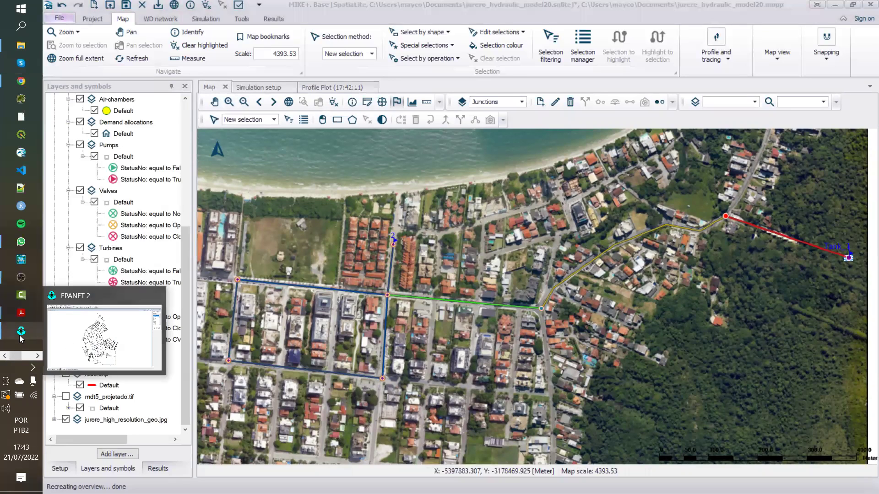
pyautogui.click(55, 334)
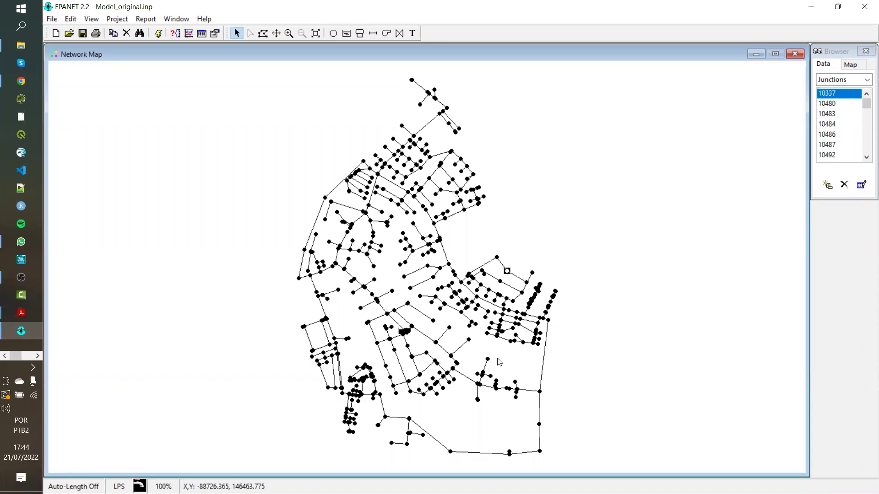
# Export the network as Model_exportado.inp in the water_quality_simulation folder, replacing the existing file.
pyautogui.click(54, 20)
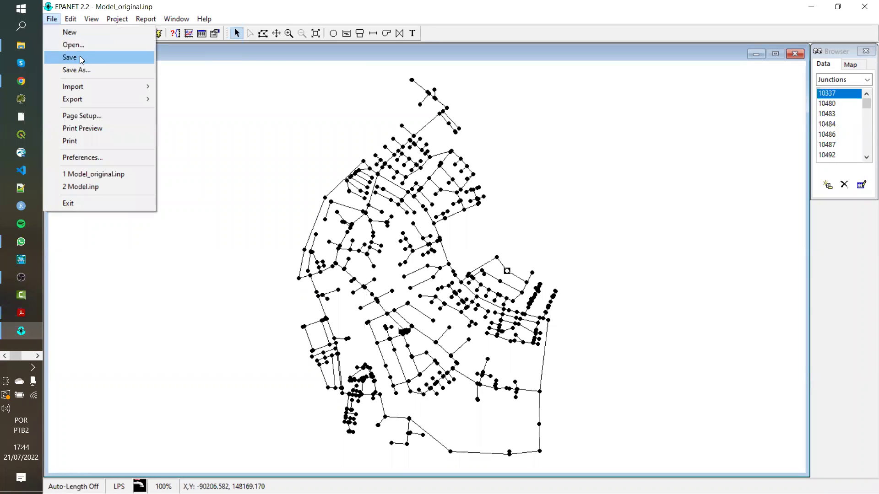
pyautogui.moveTo(97, 97)
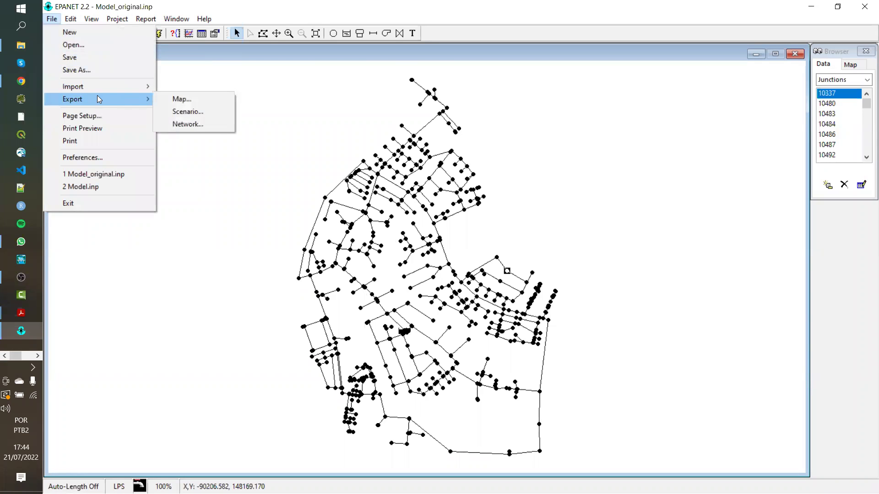
pyautogui.click(168, 123)
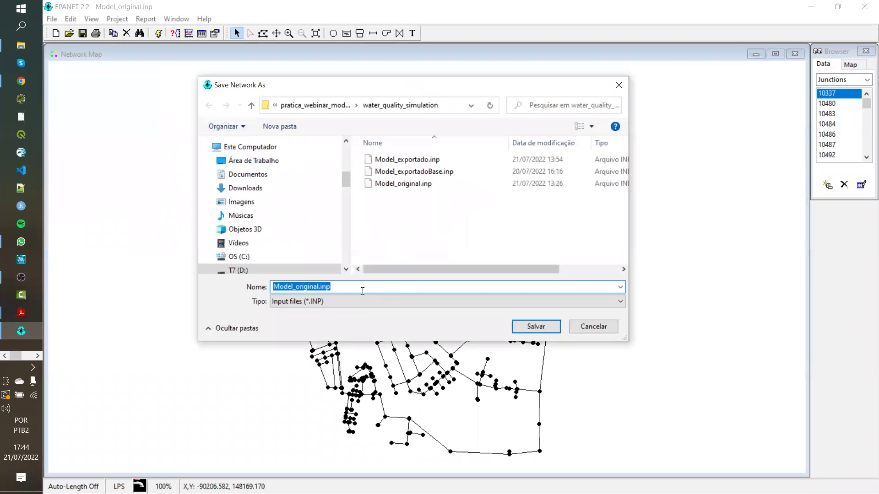
pyautogui.click(363, 288)
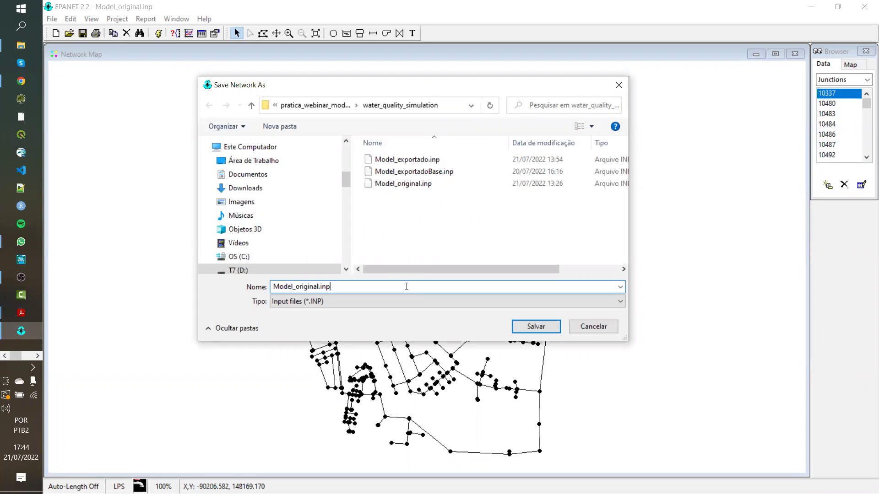
pyautogui.click(430, 160)
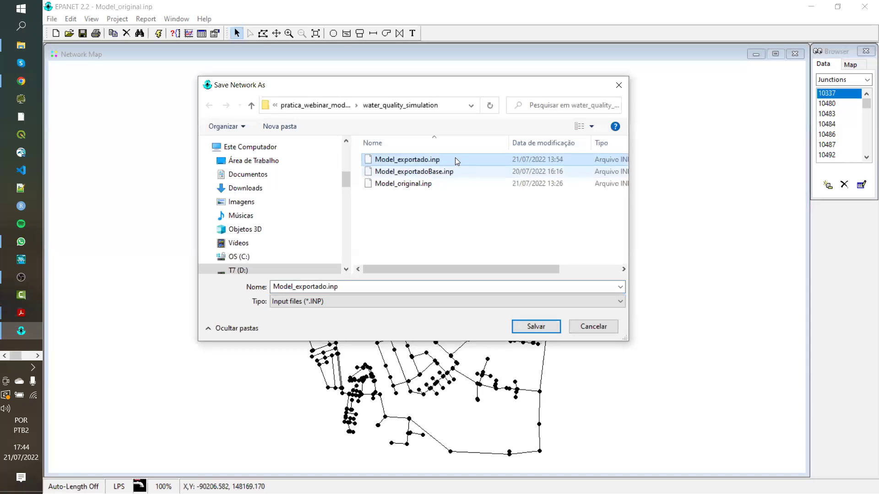
pyautogui.click(546, 328)
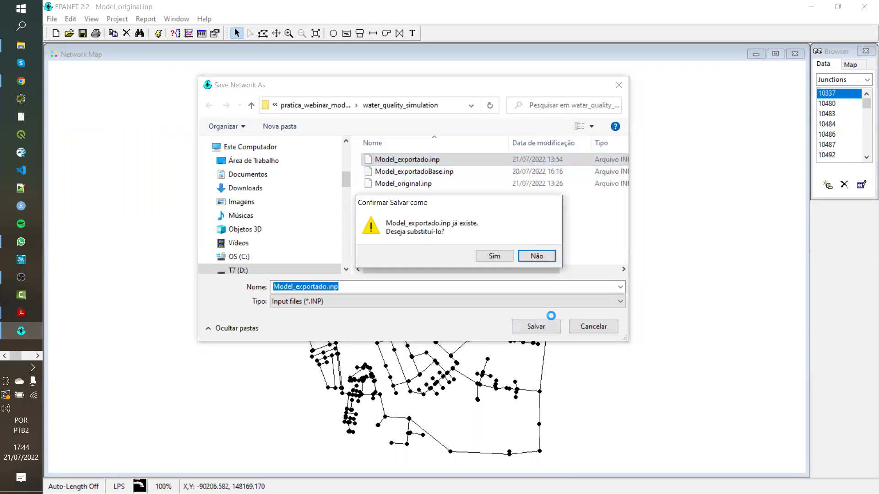
pyautogui.click(494, 254)
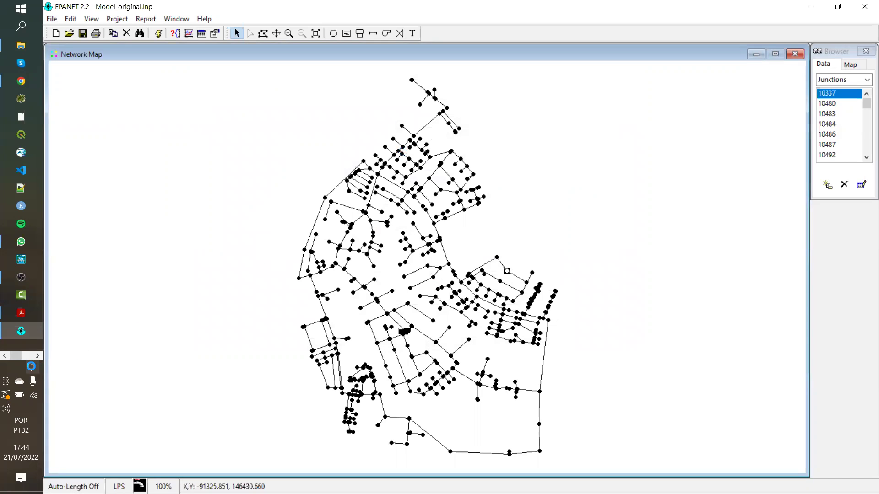
# Switch to the MIKE+ window with the empty jurere_hydraulic_model30 project.
pyautogui.click(38, 355)
pyautogui.moveTo(32, 67)
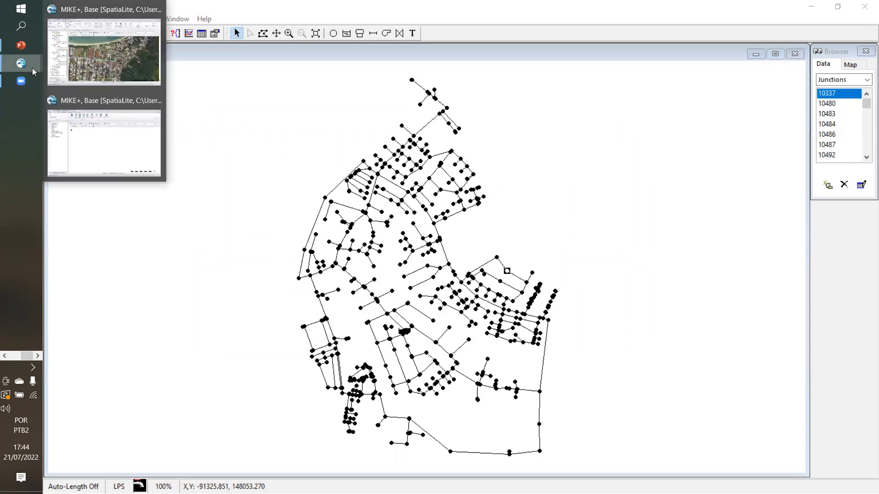
pyautogui.click(85, 133)
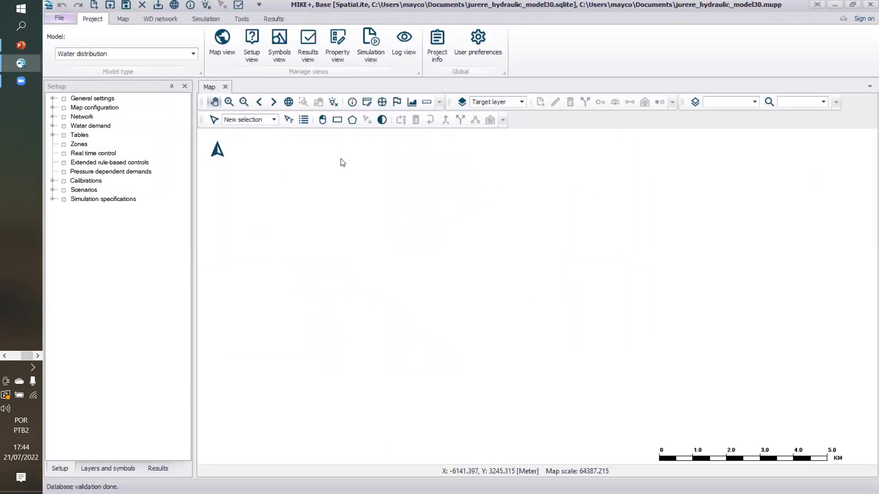
# Import the EPANET model Model_exportado.inp from the water_quality_simulation folder and dismiss the import log.
pyautogui.click(71, 17)
pyautogui.moveTo(104, 119)
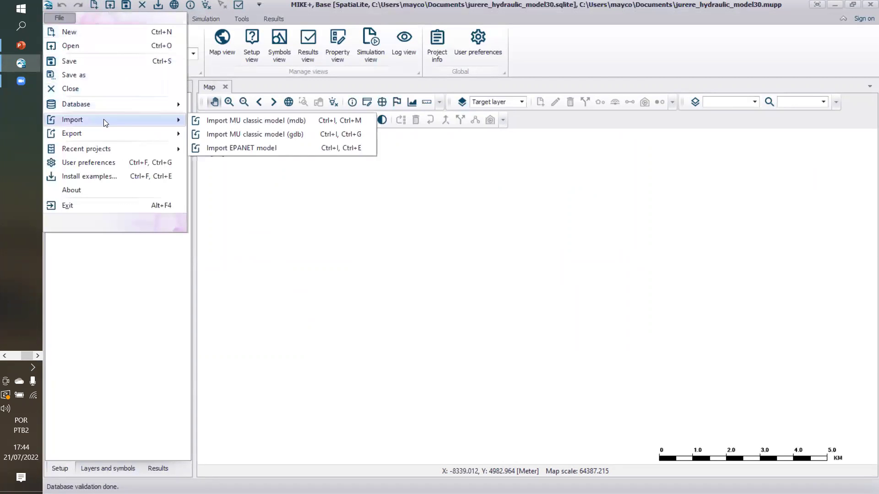
pyautogui.click(250, 148)
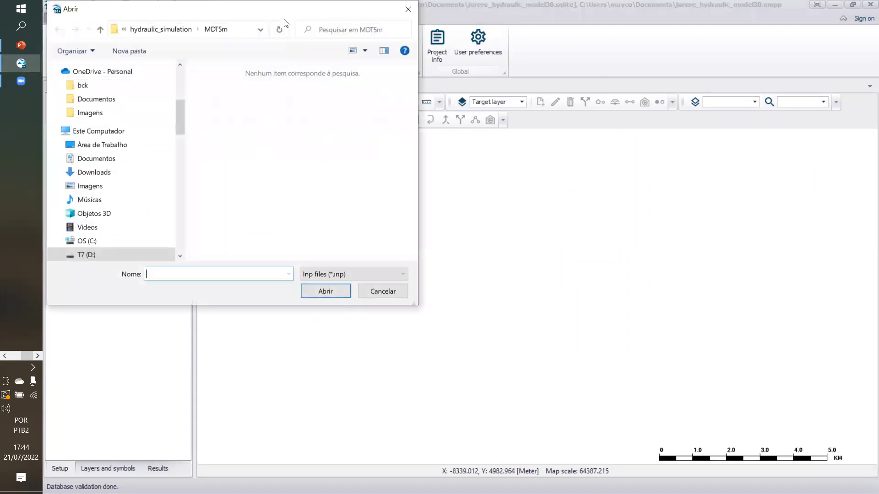
pyautogui.click(335, 77)
pyautogui.click(314, 77)
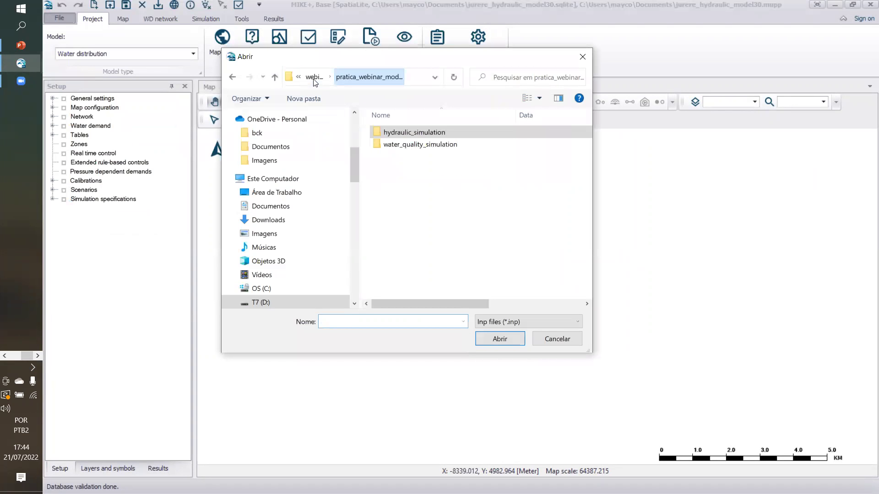
pyautogui.doubleClick(425, 144)
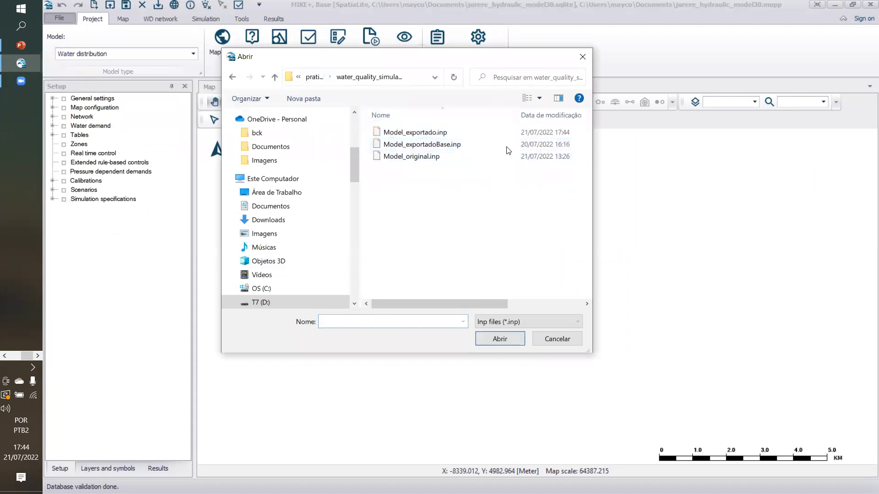
pyautogui.click(477, 134)
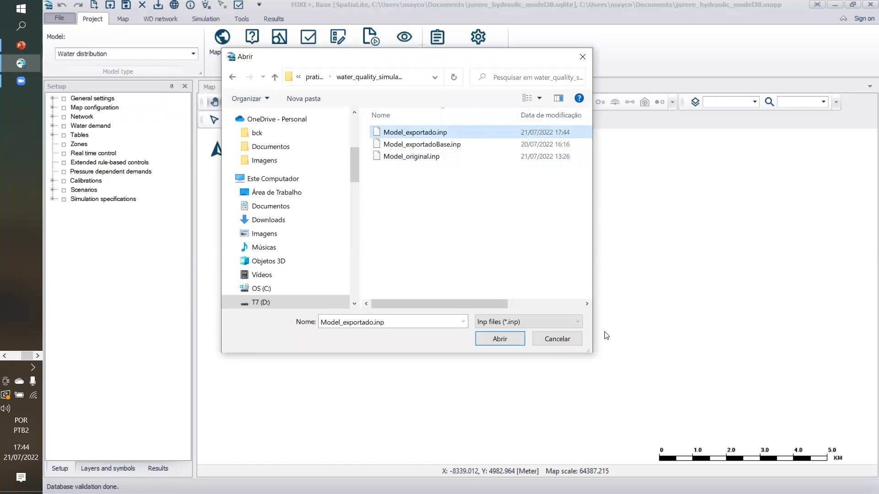
pyautogui.click(510, 343)
pyautogui.click(508, 343)
pyautogui.click(508, 343)
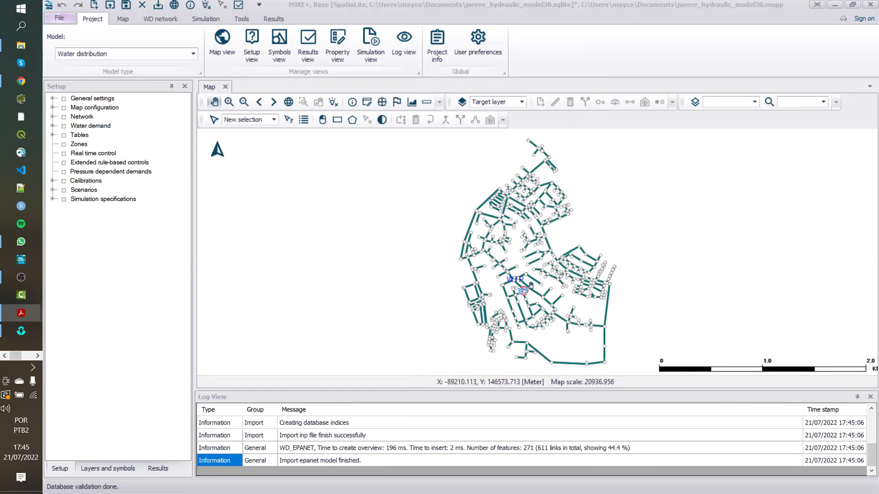
pyautogui.click(870, 396)
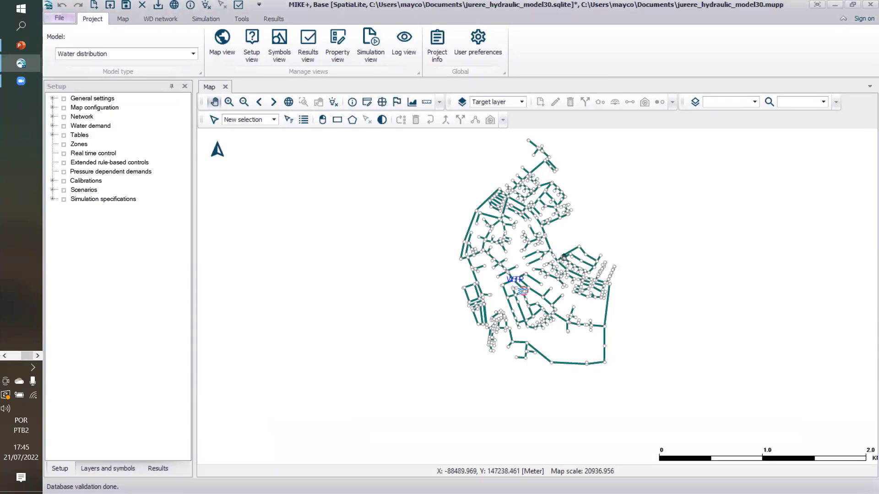
# Enable the Water quality module under Standard EPANET in the project's model type settings.
pyautogui.moveTo(563, 257); pyautogui.dragTo(549, 264)
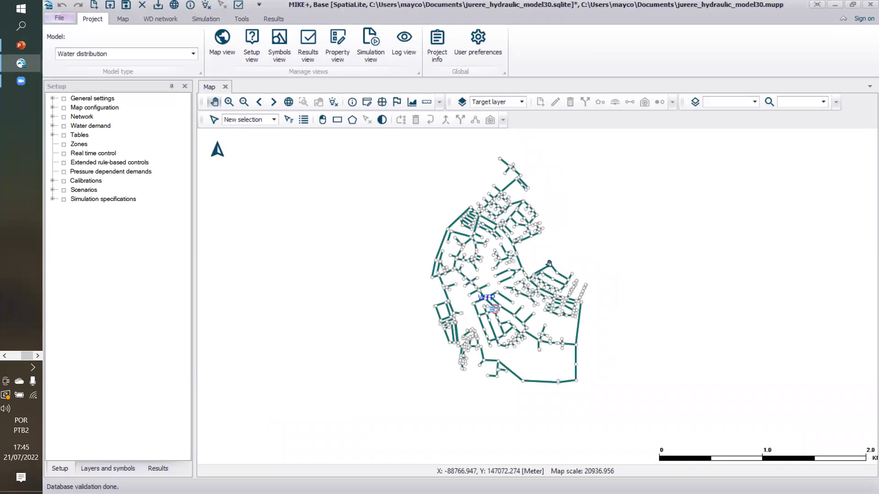
pyautogui.scroll(1, 549, 264)
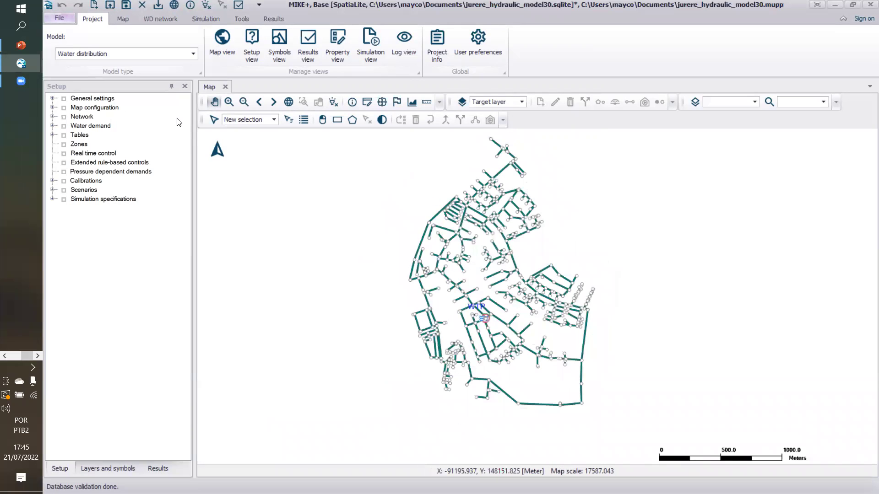
pyautogui.click(105, 101)
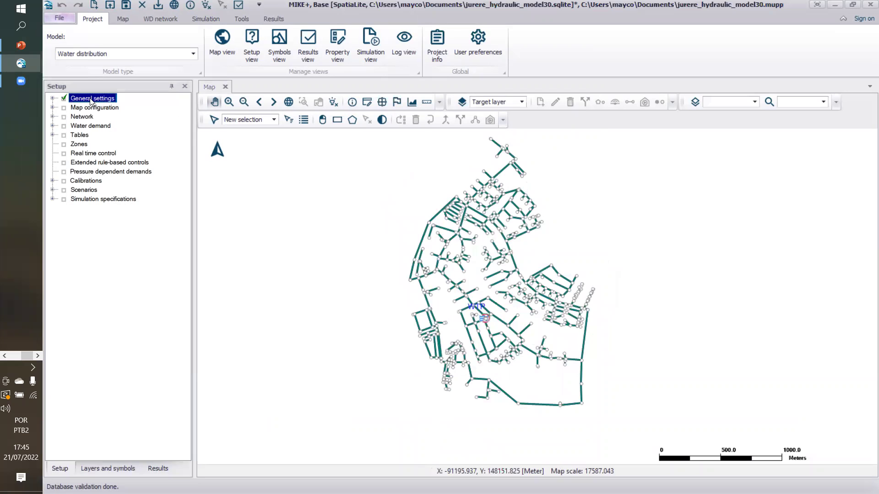
pyautogui.click(53, 97)
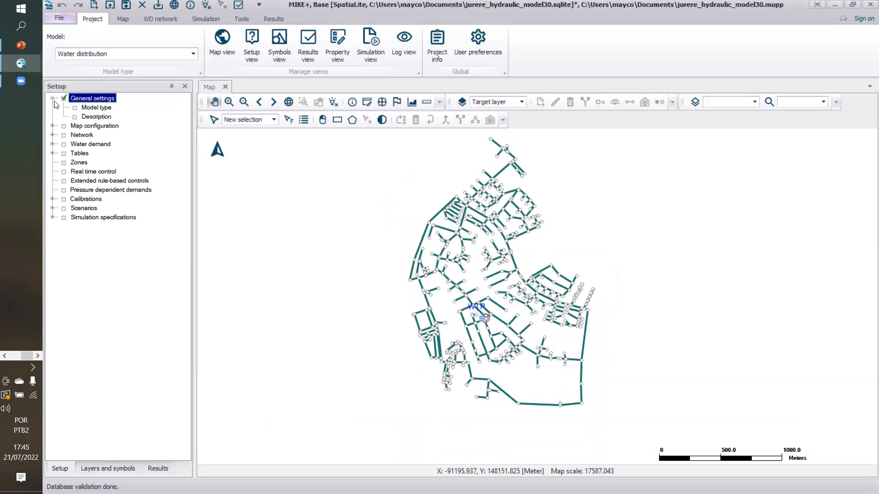
pyautogui.click(97, 107)
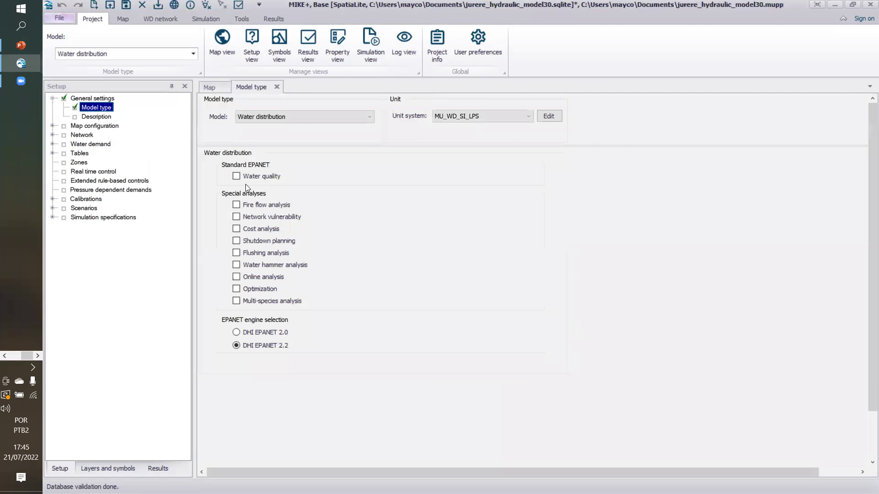
pyautogui.click(262, 175)
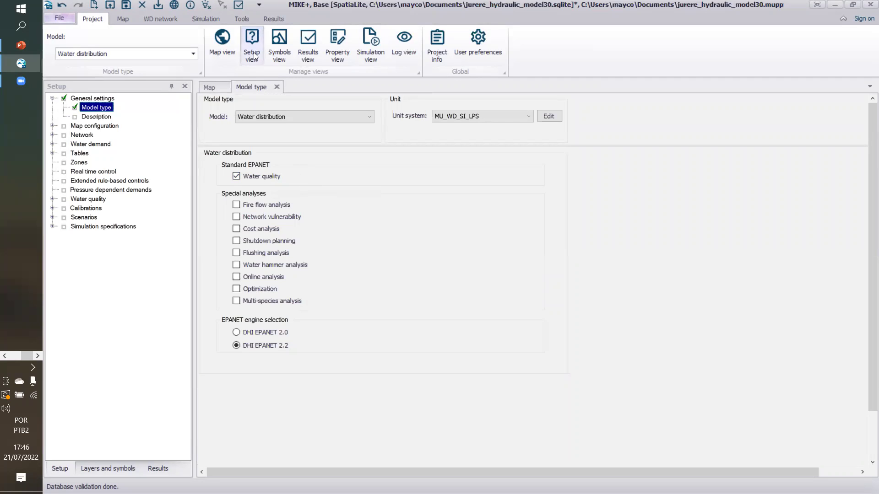
# Set the Model_exportado simulation to Extended period water quality with the Water age option.
pyautogui.click(205, 19)
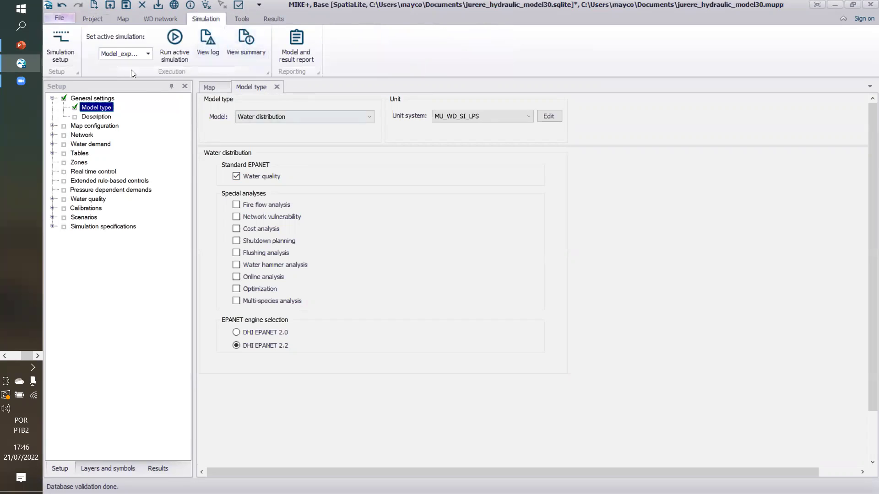
pyautogui.click(65, 54)
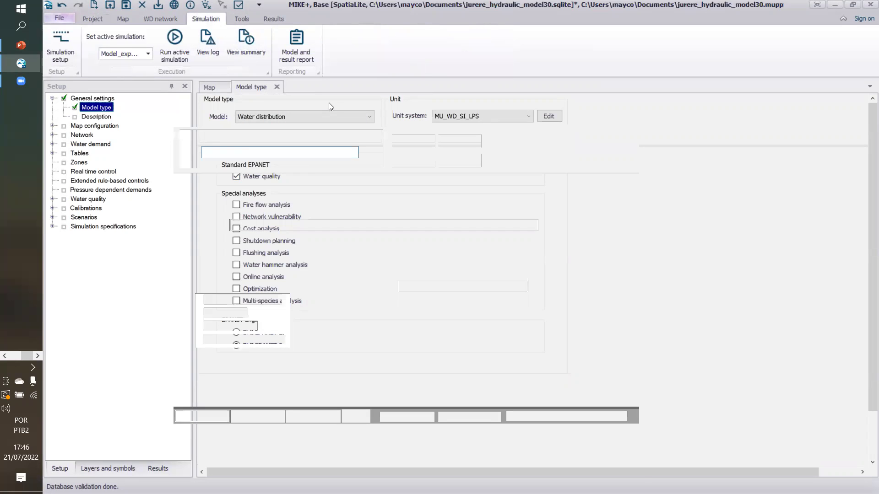
pyautogui.moveTo(290, 123); pyautogui.dragTo(463, 126)
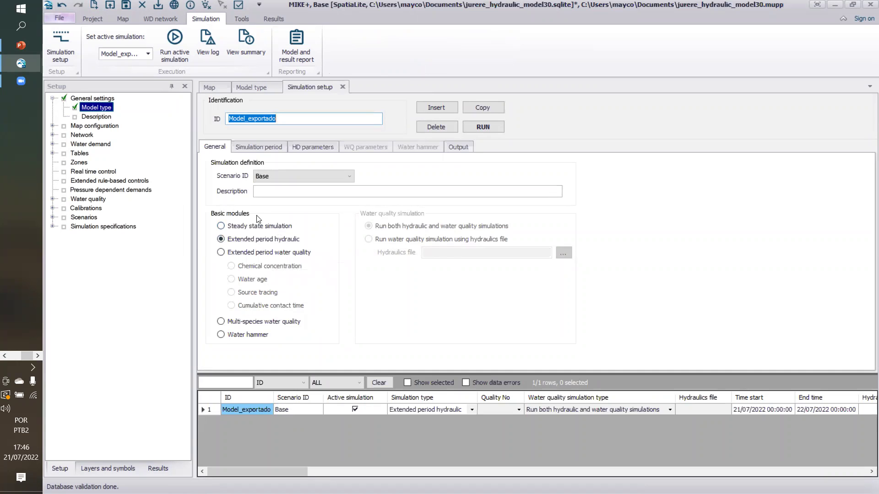
pyautogui.click(263, 253)
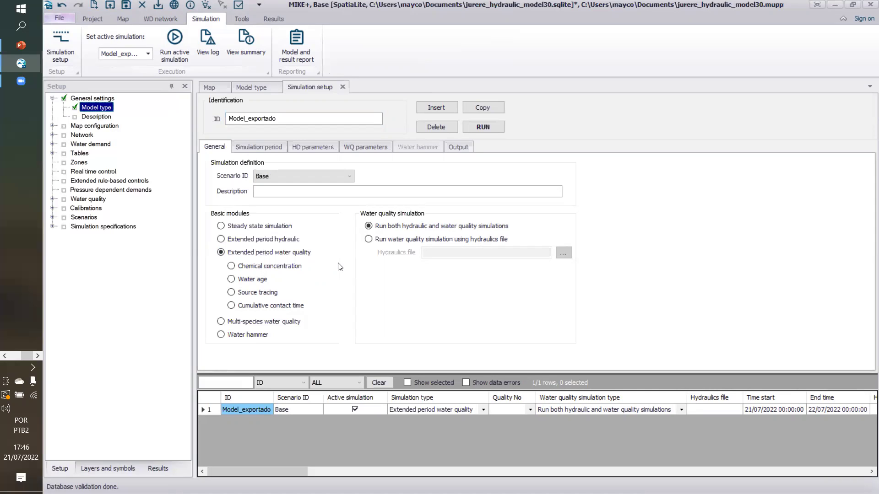
pyautogui.click(265, 281)
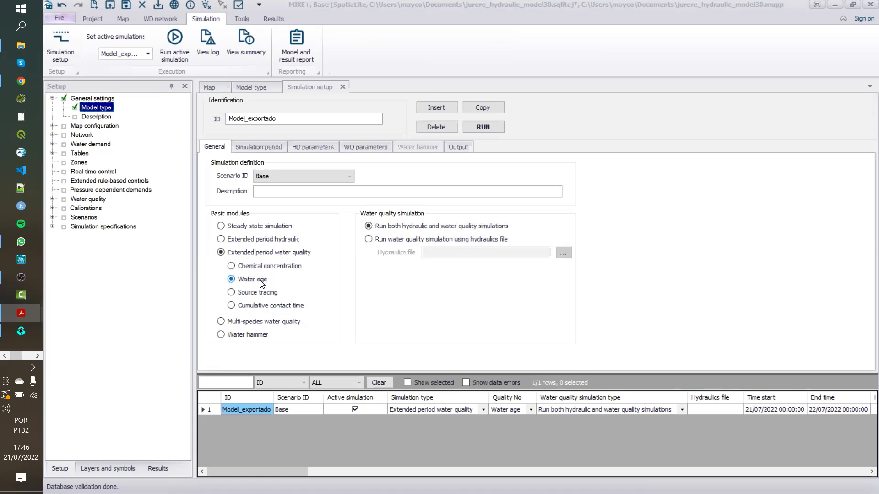
# Set the simulation period's duration to 7 days.
pyautogui.click(270, 152)
pyautogui.moveTo(250, 222); pyautogui.dragTo(217, 227)
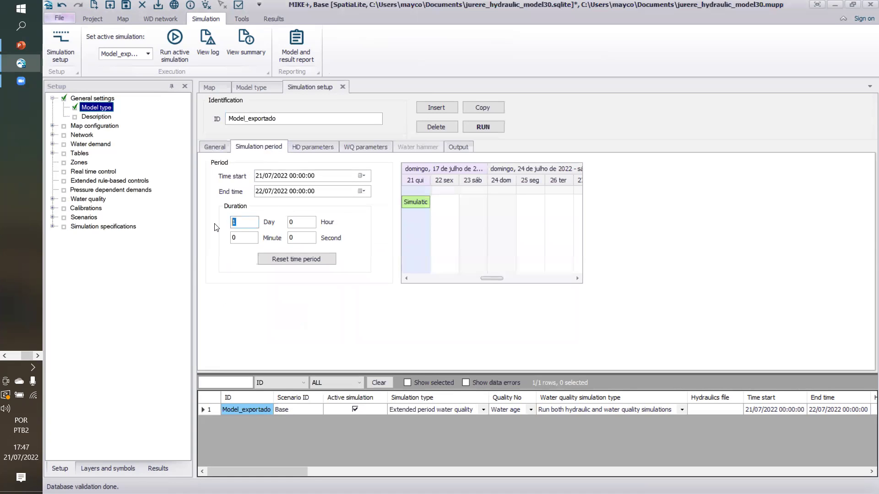
pyautogui.write('7')
pyautogui.click(301, 219)
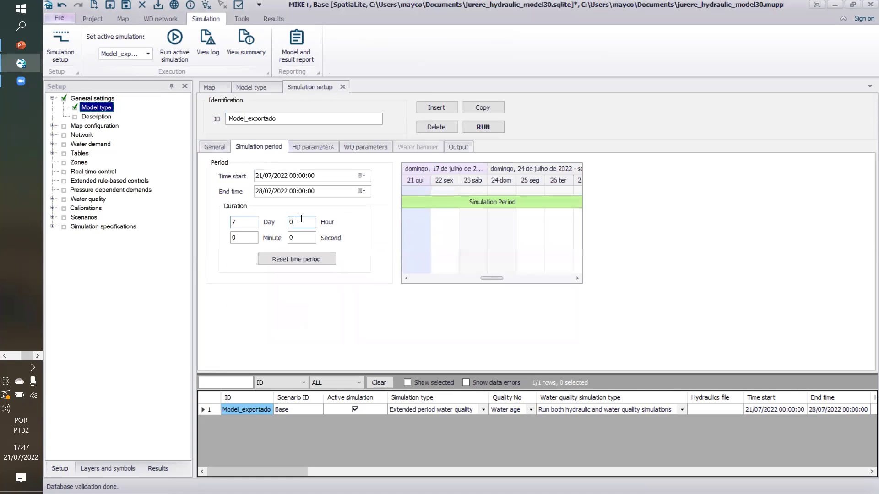
# Set the report time step of the simulation output to 60 minutes.
pyautogui.click(463, 148)
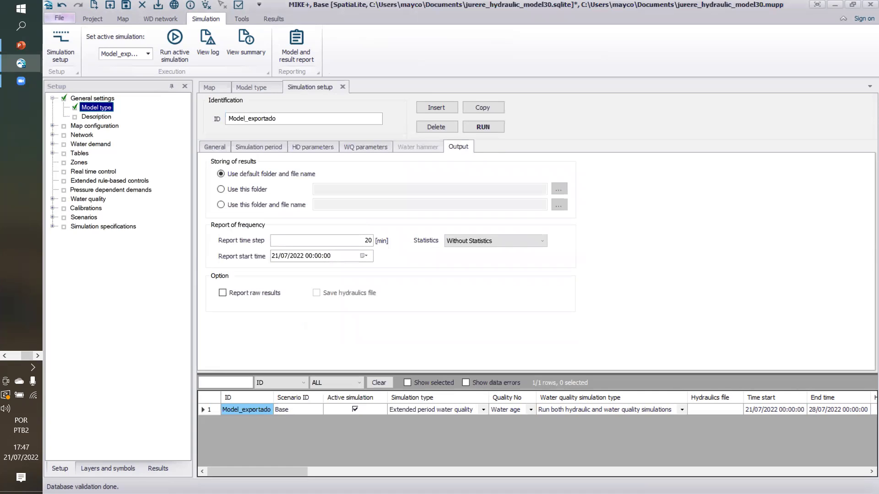
pyautogui.moveTo(335, 244); pyautogui.dragTo(387, 242)
pyautogui.write('6')
pyautogui.click(373, 119)
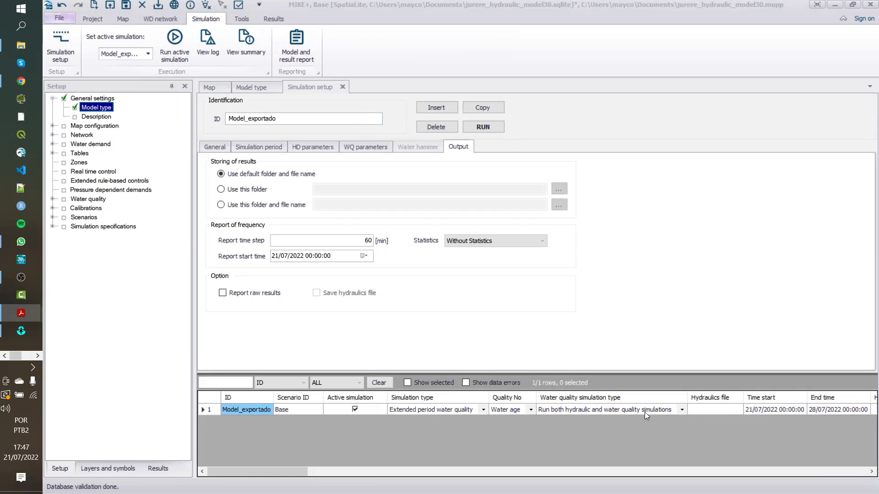
# Run the Model_exportado simulation and bring its results into view on the map, dismissing the simulation log.
pyautogui.click(493, 127)
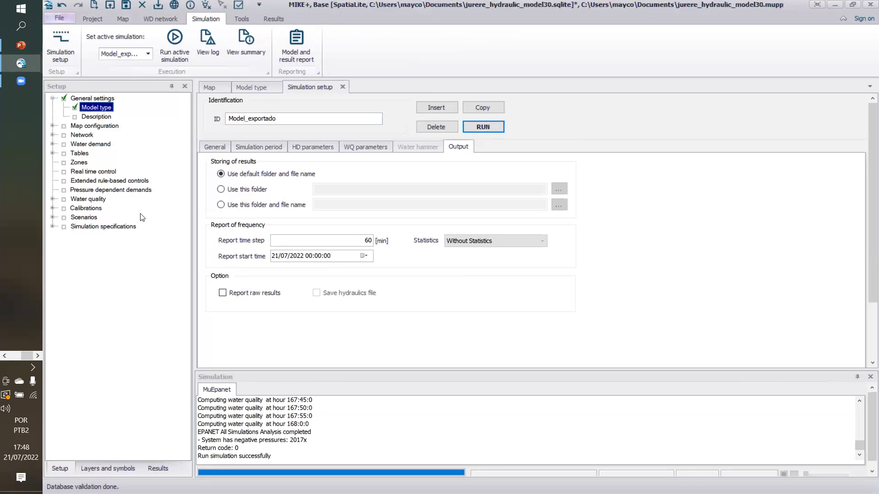
pyautogui.click(124, 471)
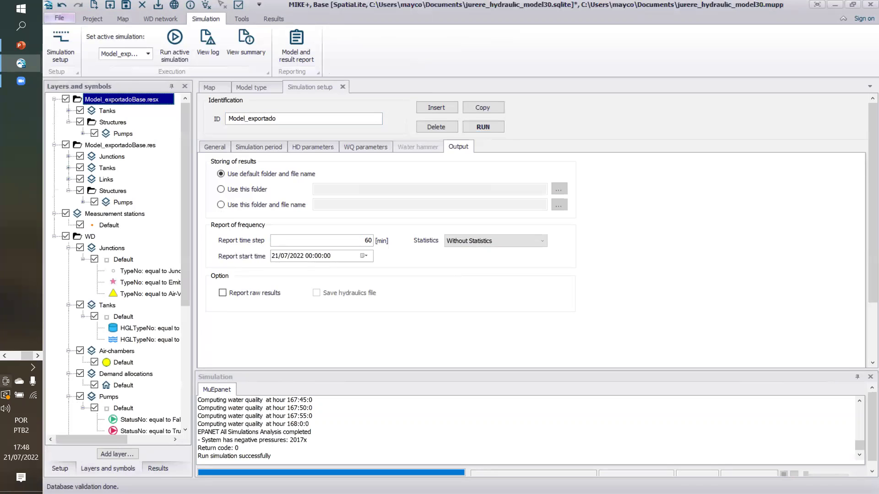
pyautogui.click(212, 87)
pyautogui.moveTo(562, 213); pyautogui.dragTo(548, 173)
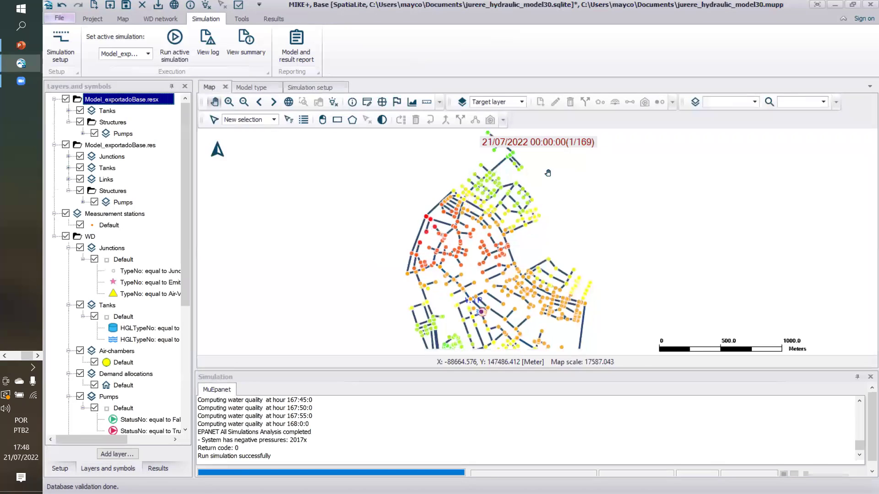
pyautogui.click(866, 382)
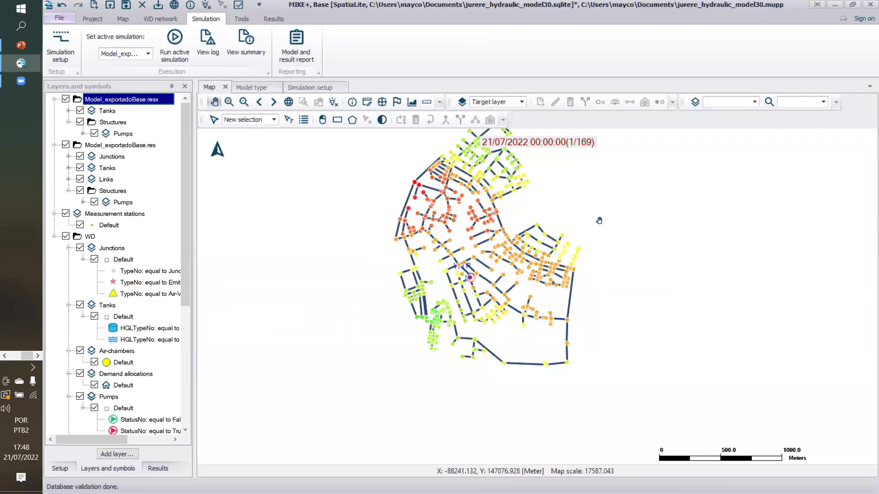
pyautogui.moveTo(598, 220); pyautogui.dragTo(598, 232)
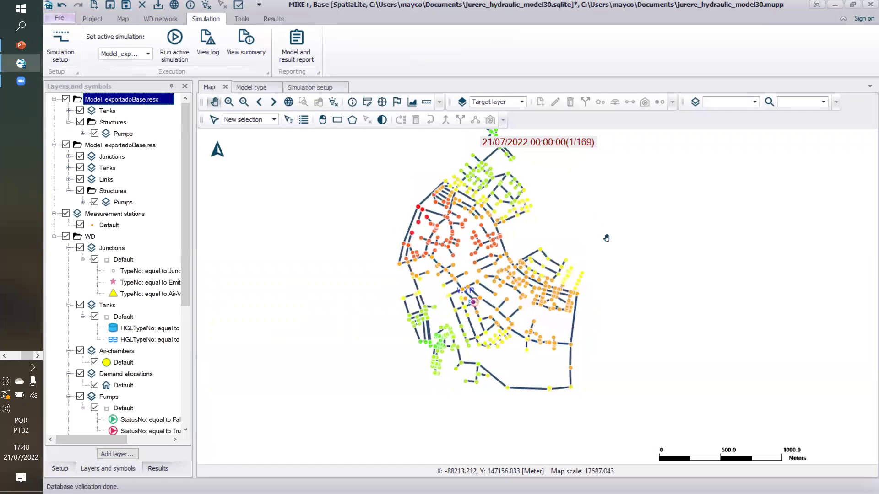
pyautogui.moveTo(579, 220); pyautogui.dragTo(578, 241)
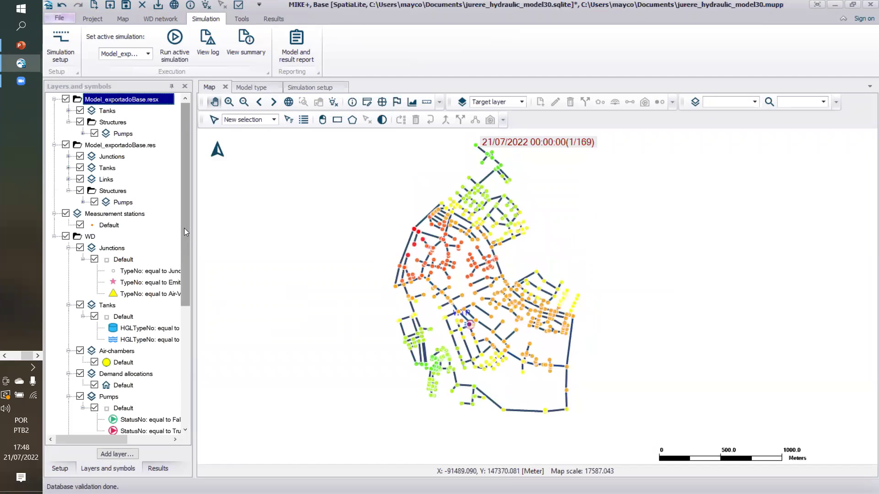
# Display the Average Water Quality animation for the links of Model_exportadoBase.res and expand its legend.
pyautogui.scroll(-1, 188, 223)
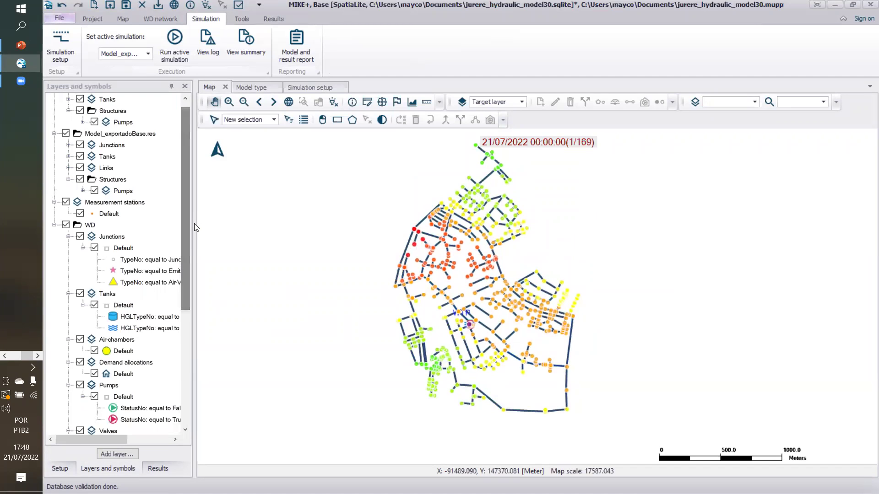
pyautogui.scroll(1, 187, 214)
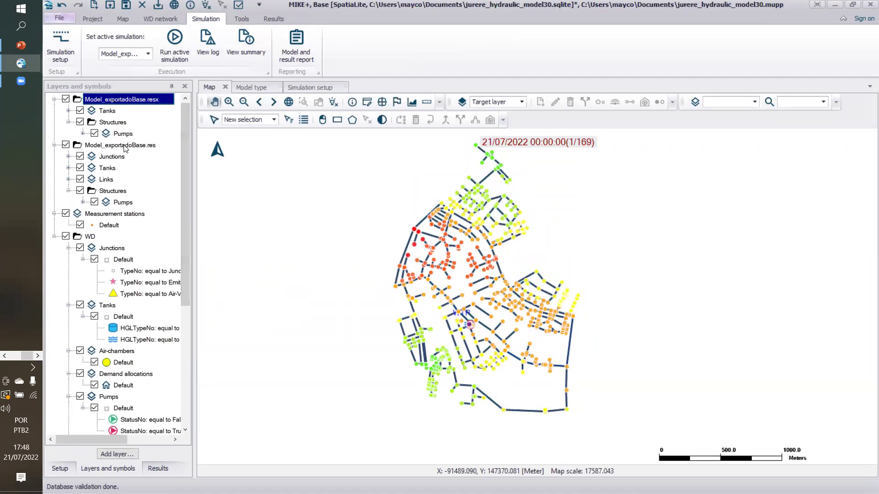
pyautogui.click(69, 181)
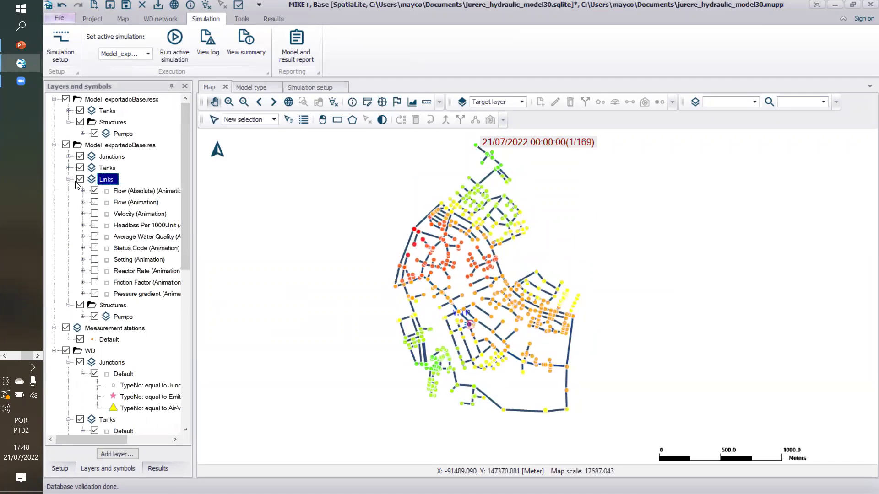
pyautogui.doubleClick(139, 237)
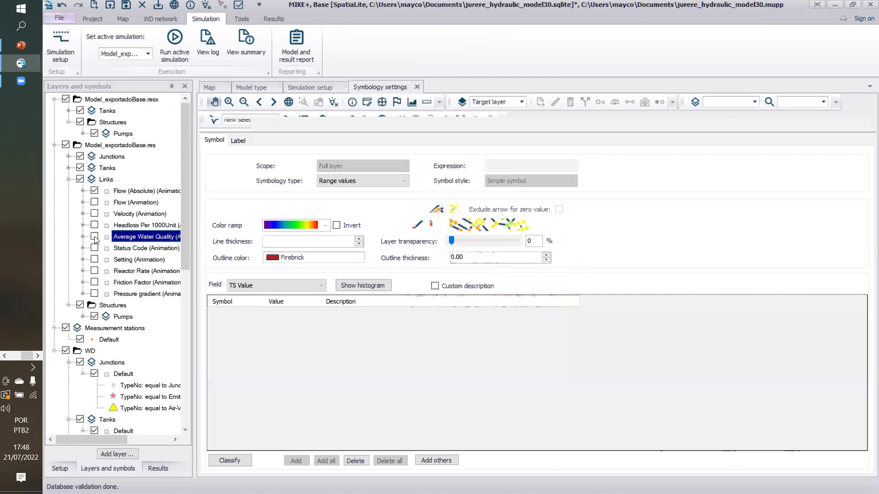
pyautogui.click(417, 86)
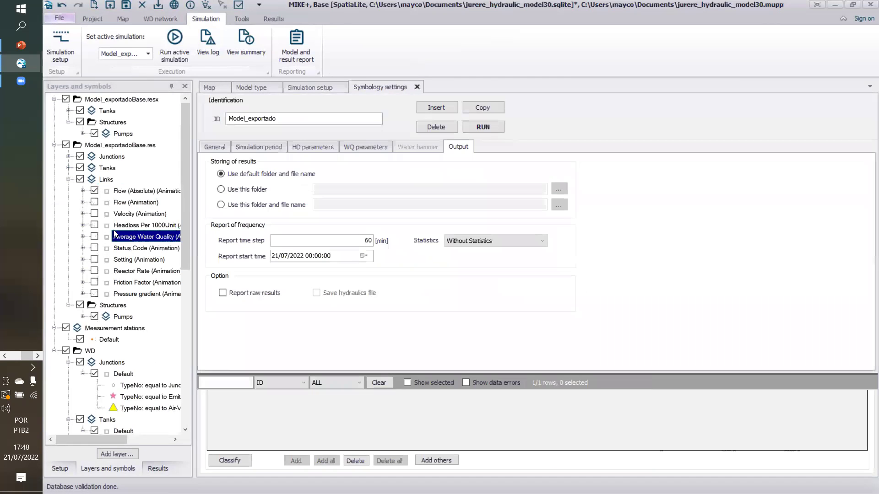
pyautogui.click(83, 237)
pyautogui.click(95, 237)
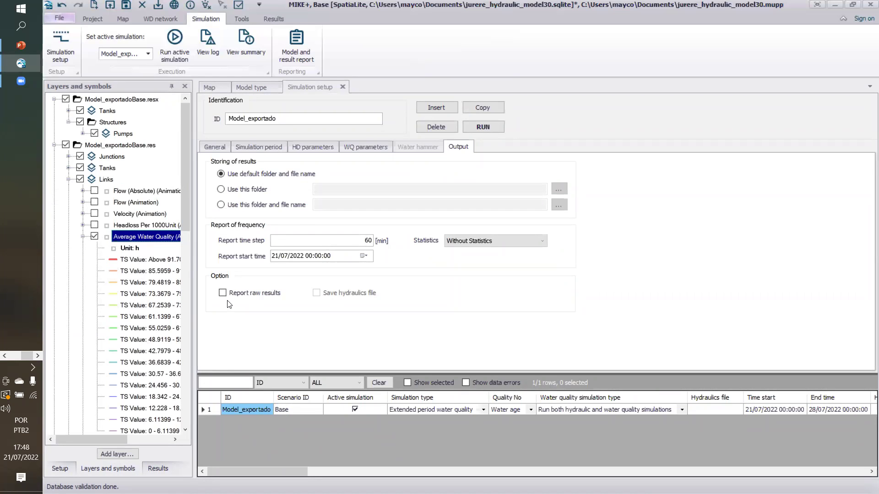
pyautogui.click(251, 91)
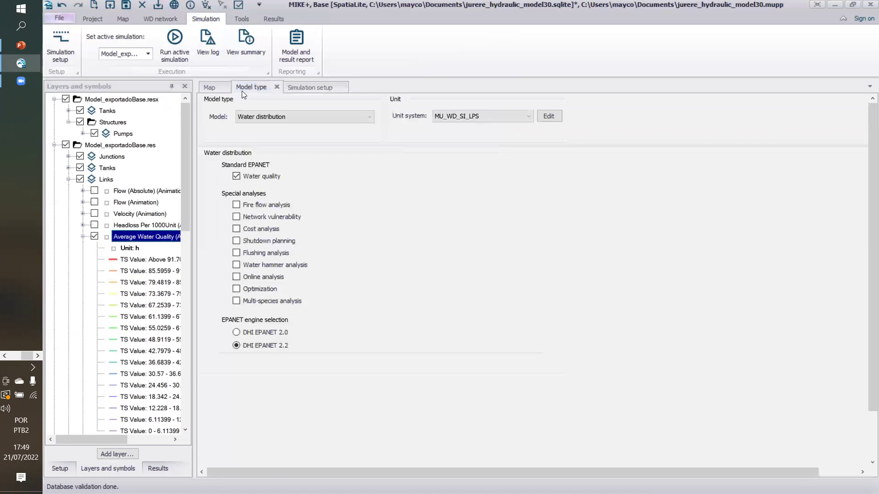
# Plot the Average Water Quality time series of pipe 2984, dock the plot beside the other views and close the property explorer.
pyautogui.click(210, 88)
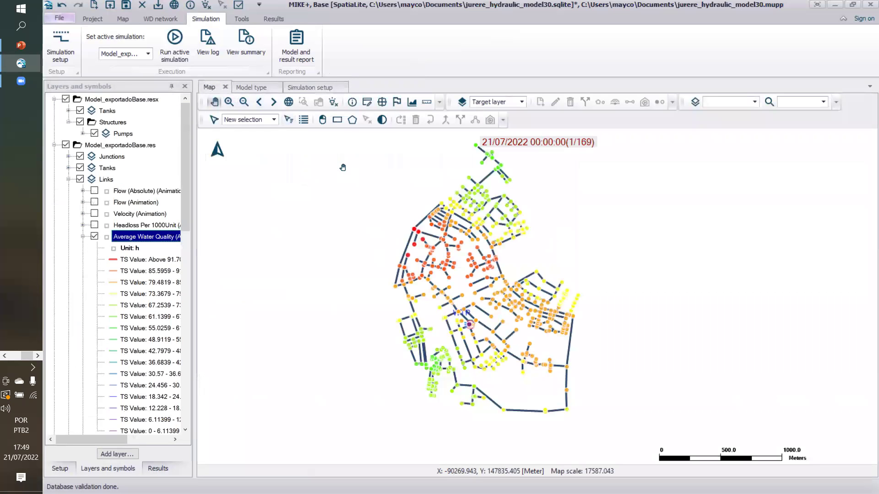
pyautogui.click(356, 103)
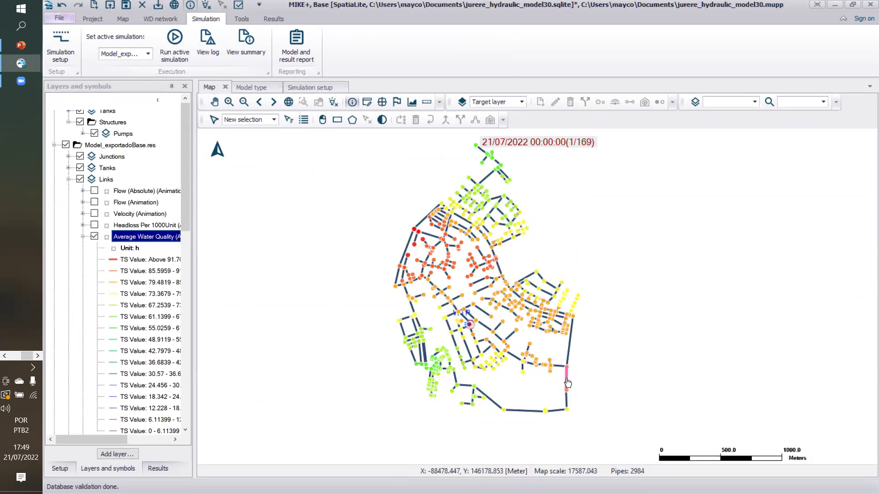
pyautogui.click(567, 383)
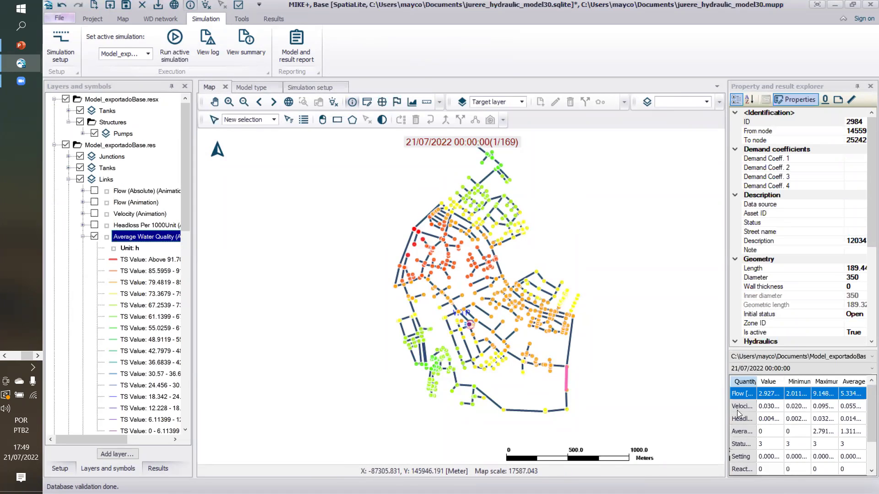
pyautogui.click(736, 432)
pyautogui.rightClick(735, 432)
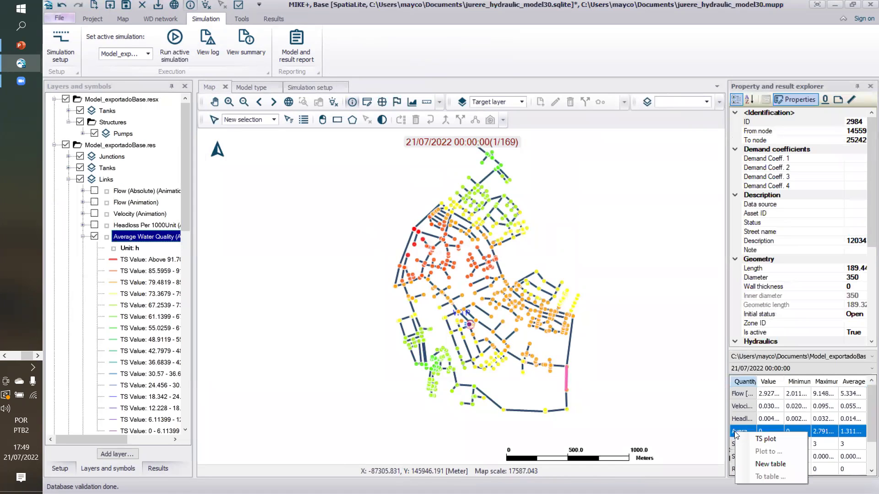
pyautogui.click(750, 437)
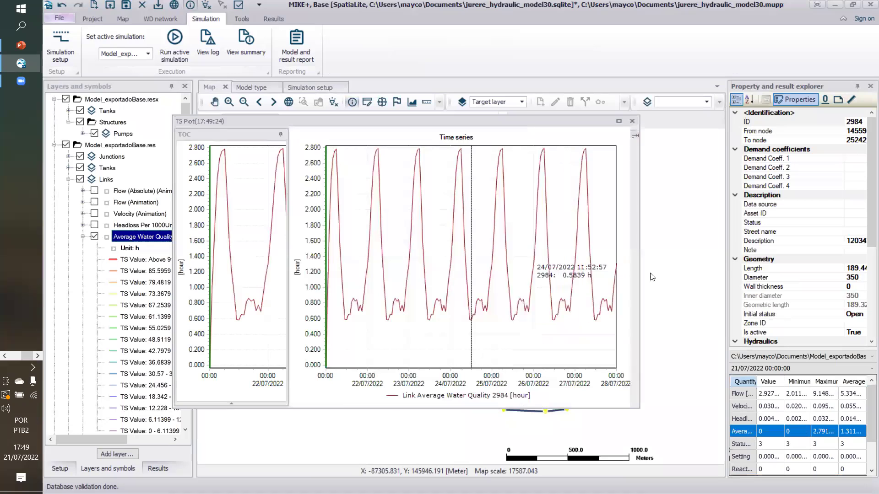
pyautogui.moveTo(460, 120); pyautogui.dragTo(509, 125)
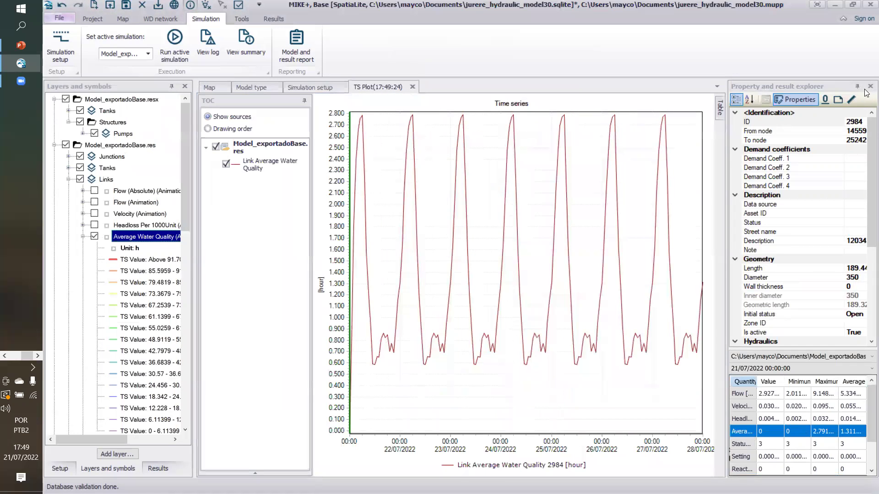
pyautogui.click(867, 91)
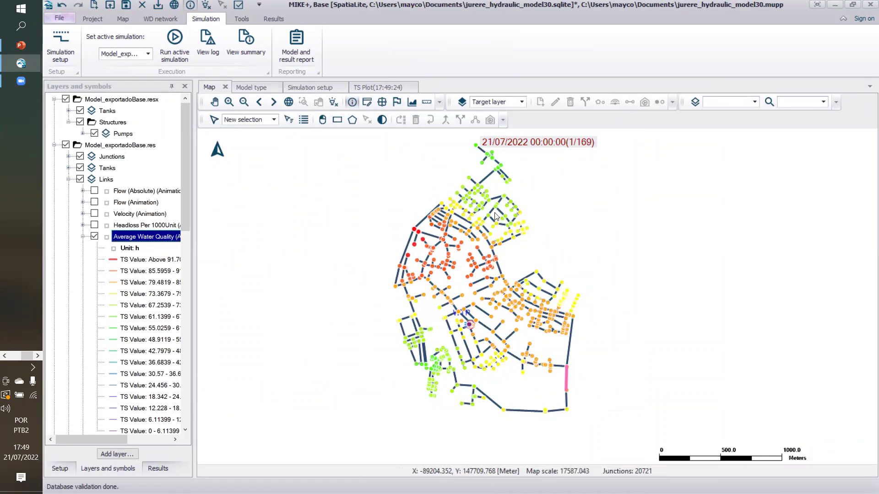
pyautogui.click(371, 89)
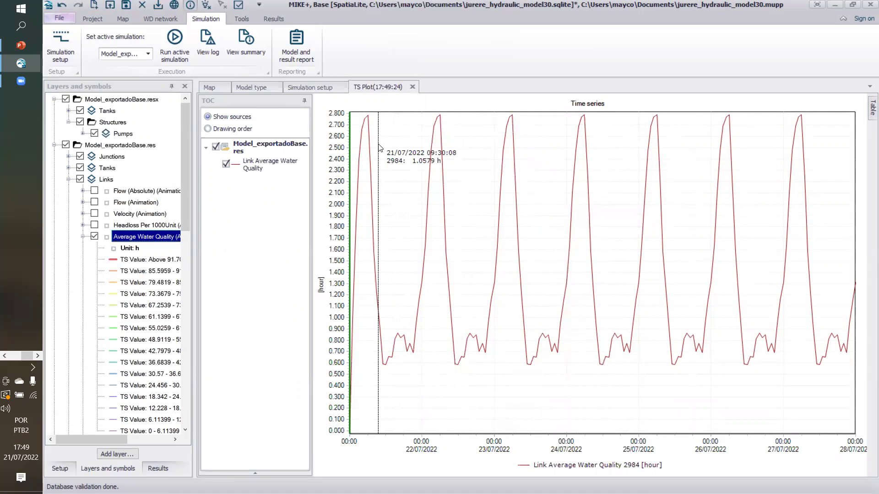
pyautogui.click(315, 86)
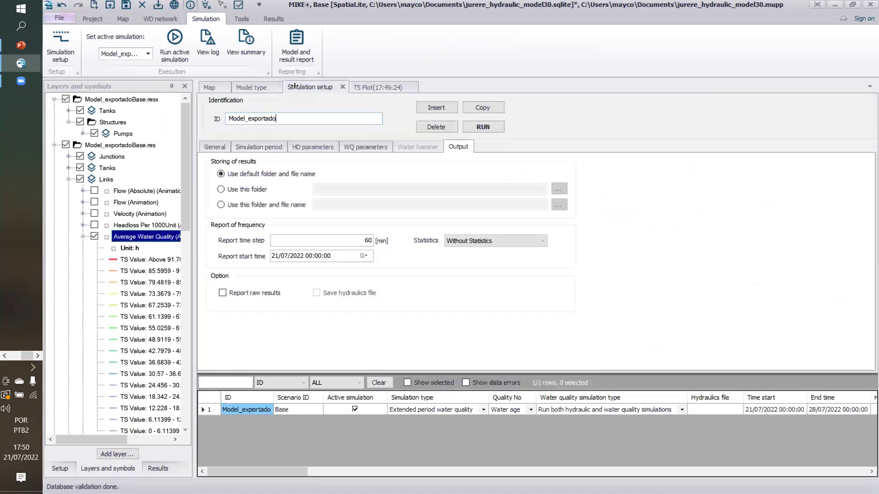
pyautogui.click(252, 87)
# Add the Average Water Quality series of pipe 4610, in the north of the network, to the existing time series plot.
pyautogui.click(210, 87)
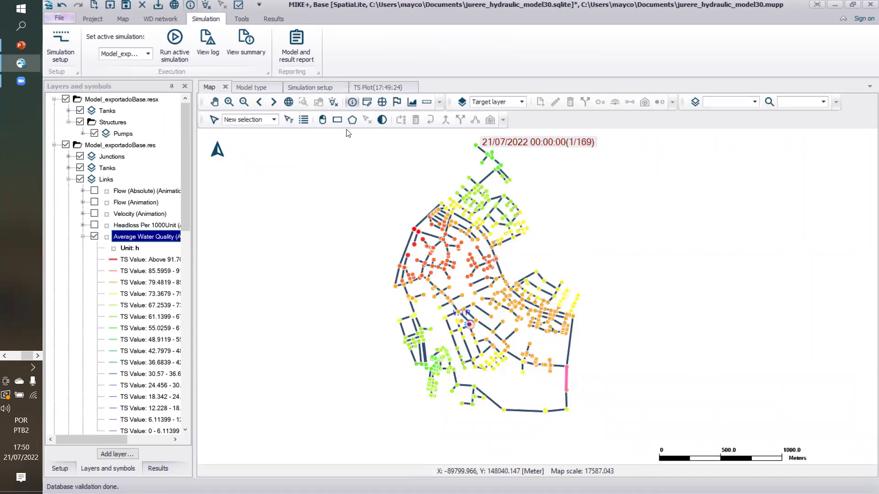
pyautogui.click(350, 106)
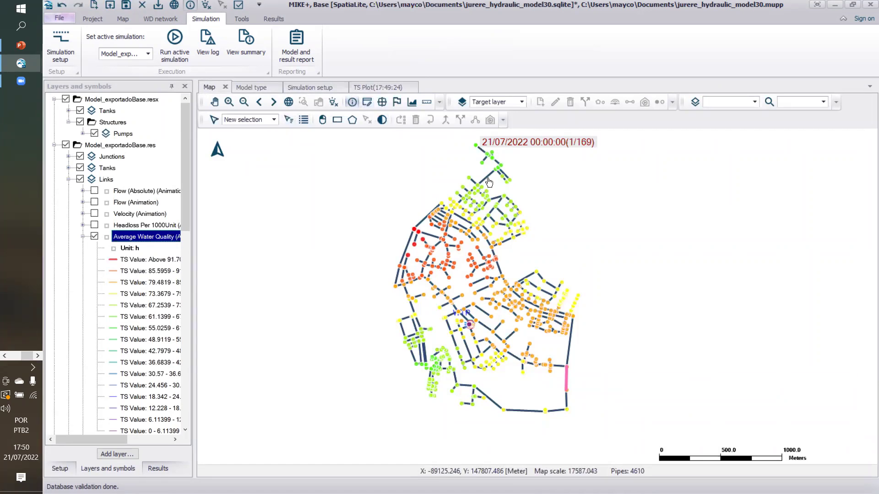
pyautogui.click(489, 182)
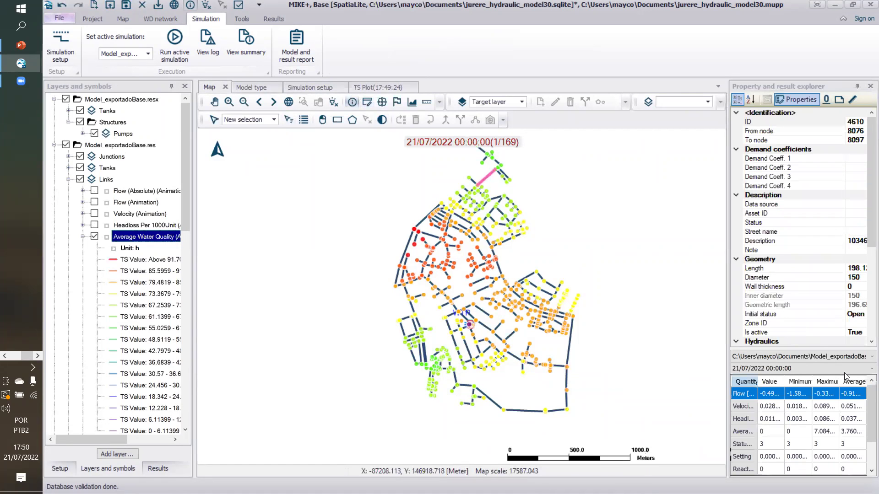
pyautogui.click(739, 432)
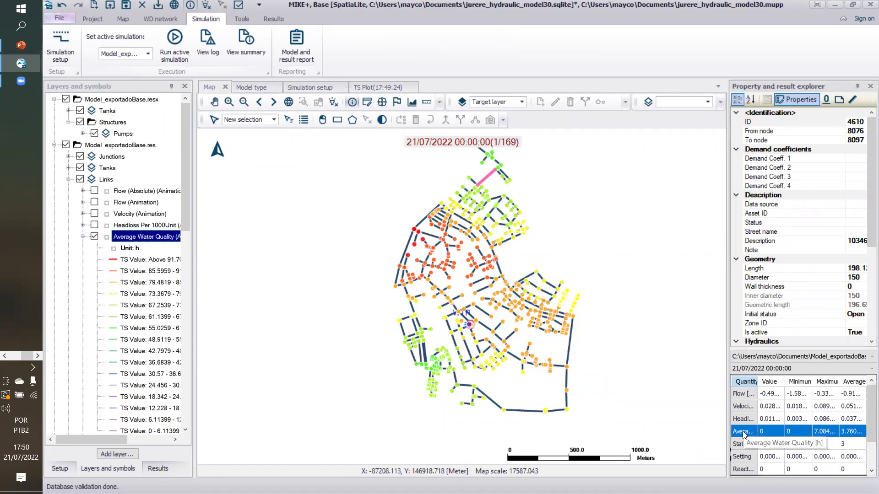
pyautogui.rightClick(743, 433)
pyautogui.moveTo(756, 451)
pyautogui.click(712, 451)
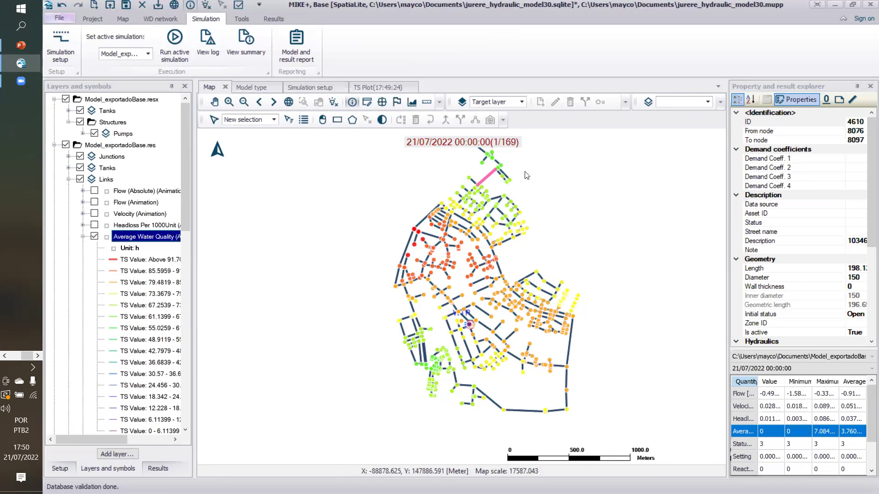
# Zoom the time series plot to full extent to compare pipes 2984 and 4610, and close the plot.
pyautogui.click(379, 90)
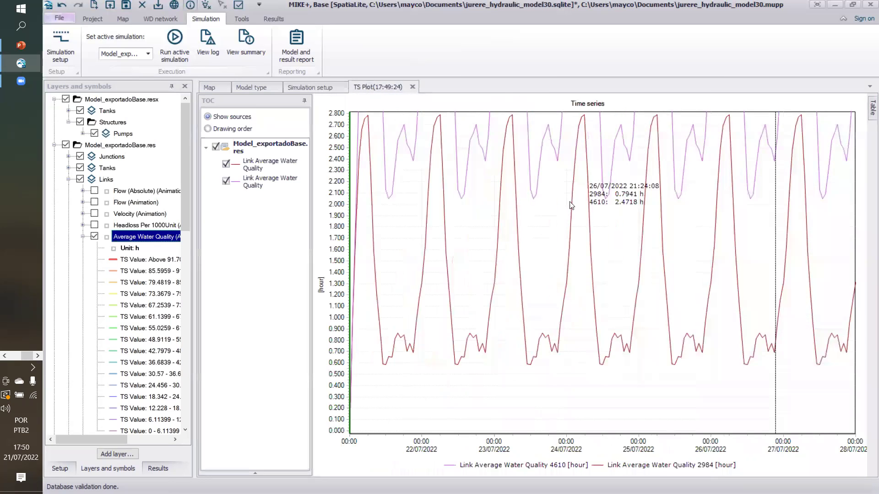
pyautogui.rightClick(508, 245)
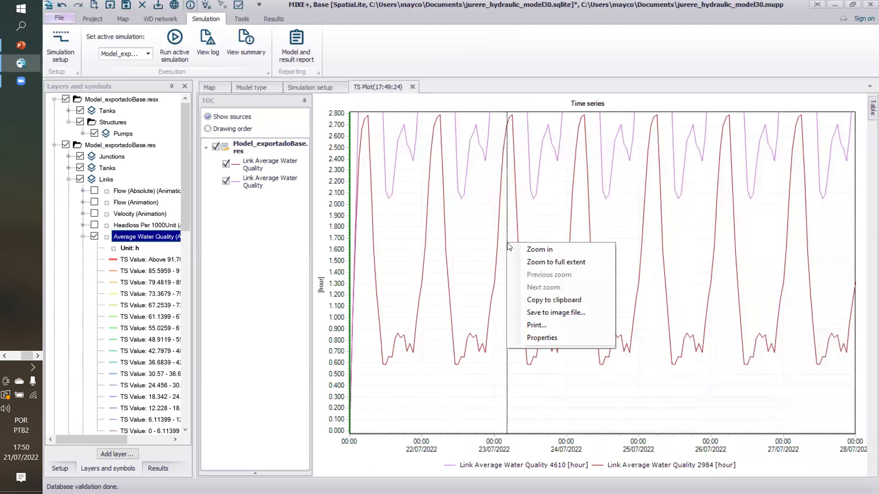
pyautogui.click(542, 265)
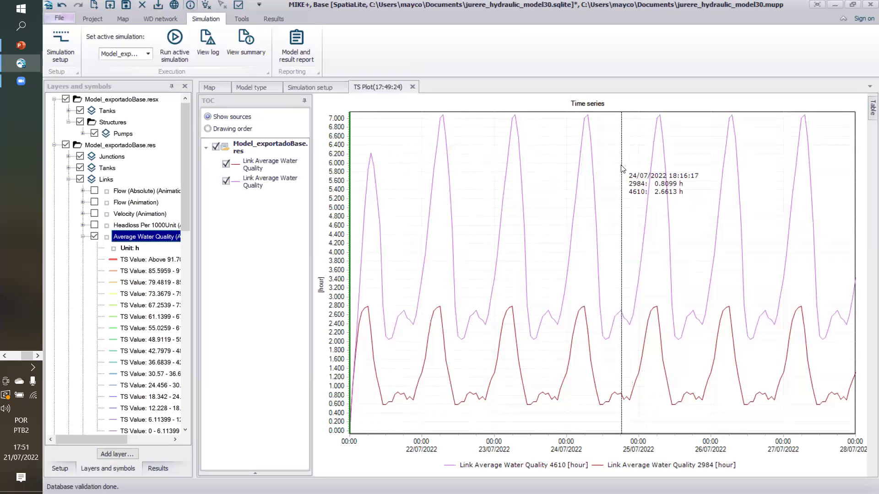
pyautogui.click(412, 87)
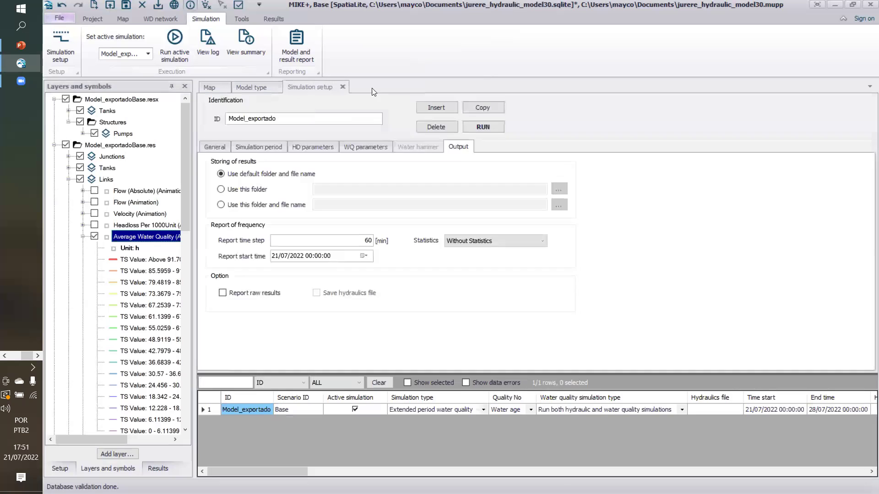
# Remove the Model_exportadoBase.res and Model_exportadoBase.resx files from the loaded results.
pyautogui.click(256, 88)
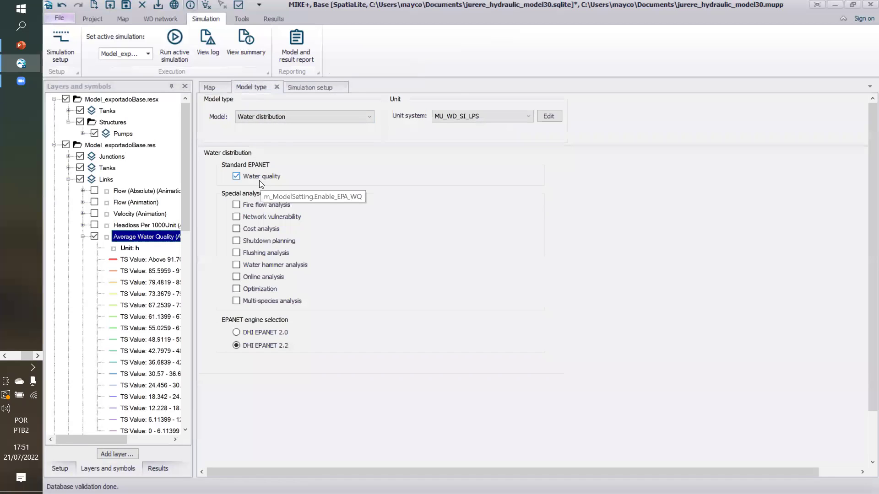
pyautogui.click(158, 468)
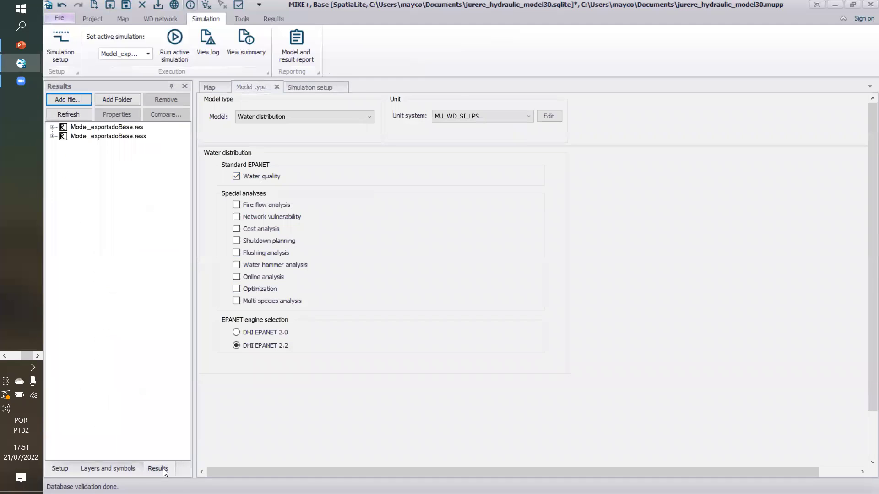
pyautogui.click(124, 128)
pyautogui.rightClick(124, 128)
pyautogui.click(162, 148)
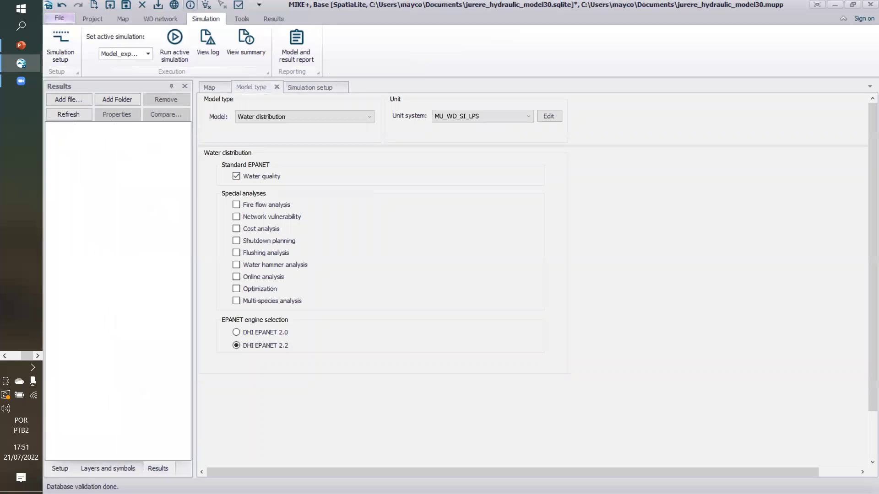
# Change the extended period water quality analysis of the Model_exportado simulation to Source tracing.
pyautogui.hotkey('alt', 'Tab')
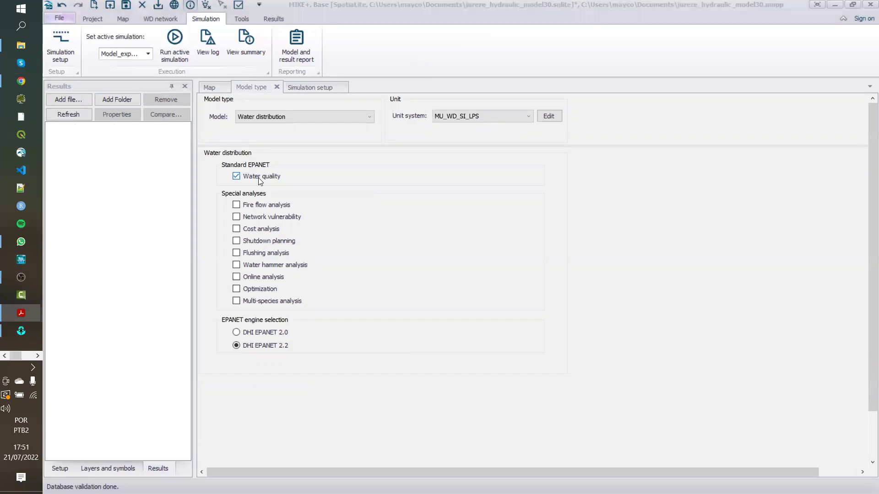
pyautogui.click(314, 88)
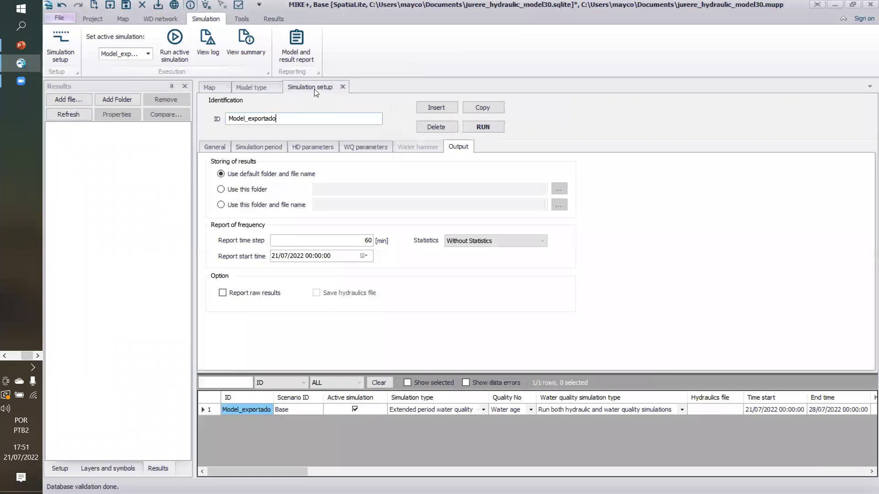
pyautogui.click(214, 146)
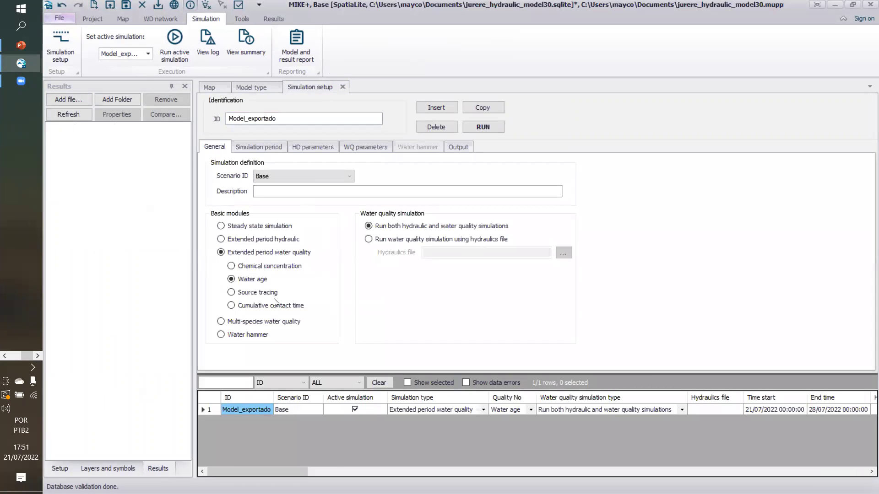
pyautogui.click(255, 297)
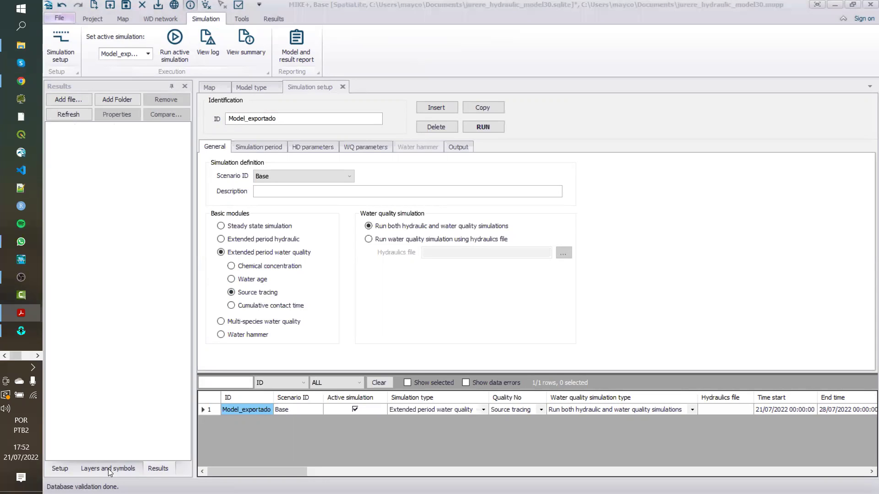
# Insert a new record in the Trace nodes table of the water quality setup.
pyautogui.click(58, 469)
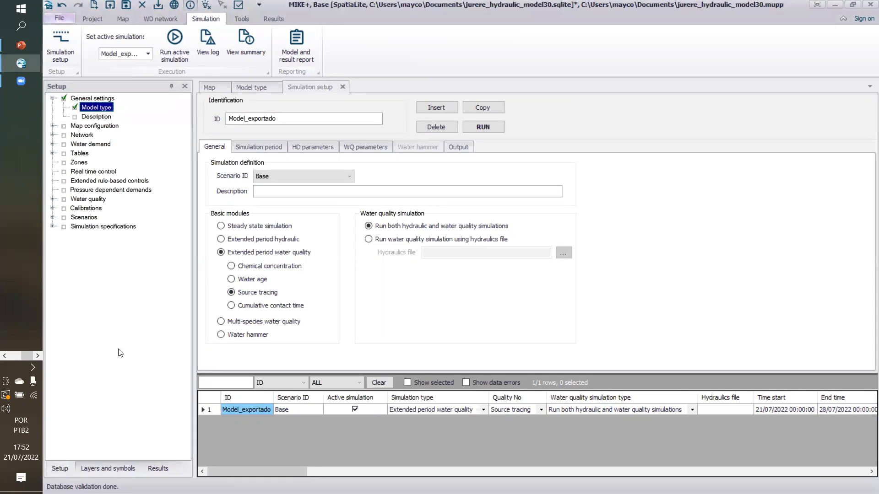
pyautogui.click(91, 202)
pyautogui.click(53, 199)
pyautogui.click(101, 220)
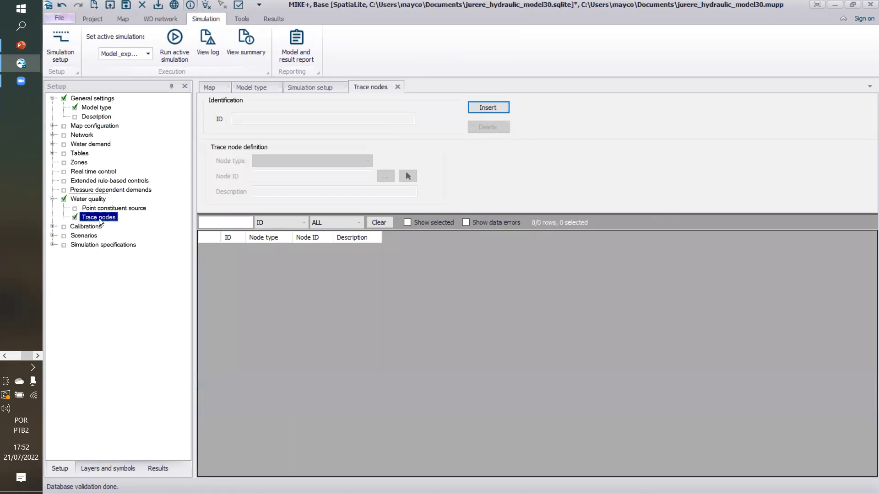
pyautogui.click(495, 107)
# Rename the new trace node as WTP_source after checking the source node's label on the map.
pyautogui.doubleClick(347, 117)
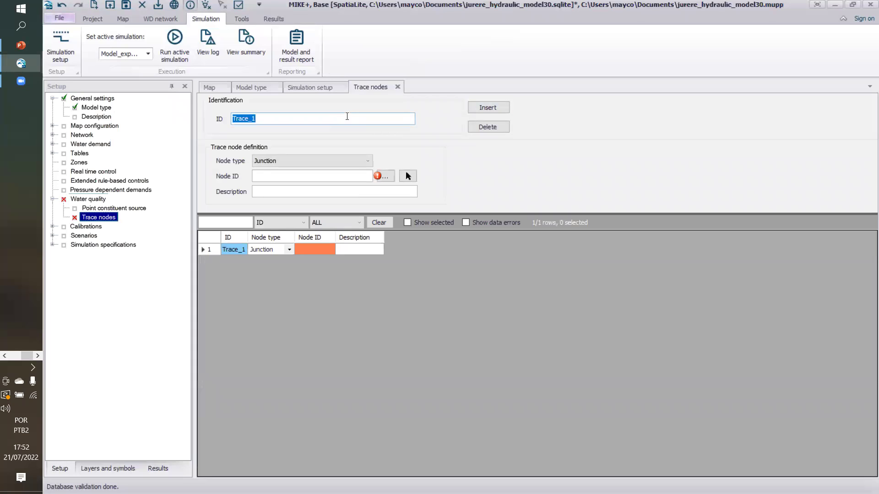
pyautogui.click(212, 87)
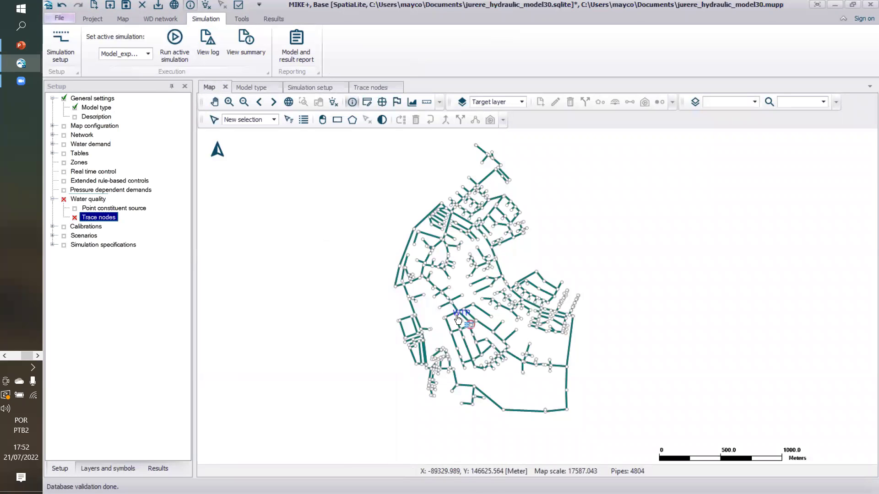
pyautogui.click(375, 87)
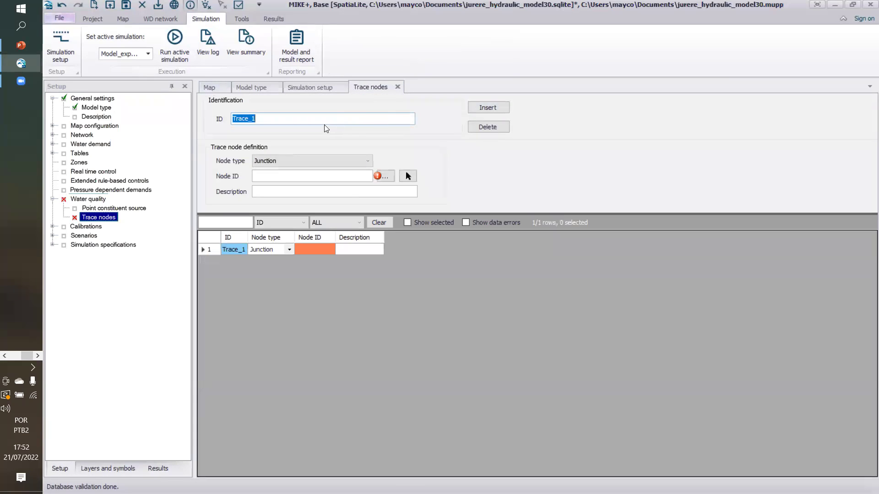
pyautogui.write('WTP_SOUC')
pyautogui.press('BackSpace')
pyautogui.press('BackSpace')
pyautogui.press('BackSpace')
pyautogui.press('BackSpace')
pyautogui.write('source')
# Assign the WTP node as the node ID of the WTP_source trace node.
pyautogui.click(302, 177)
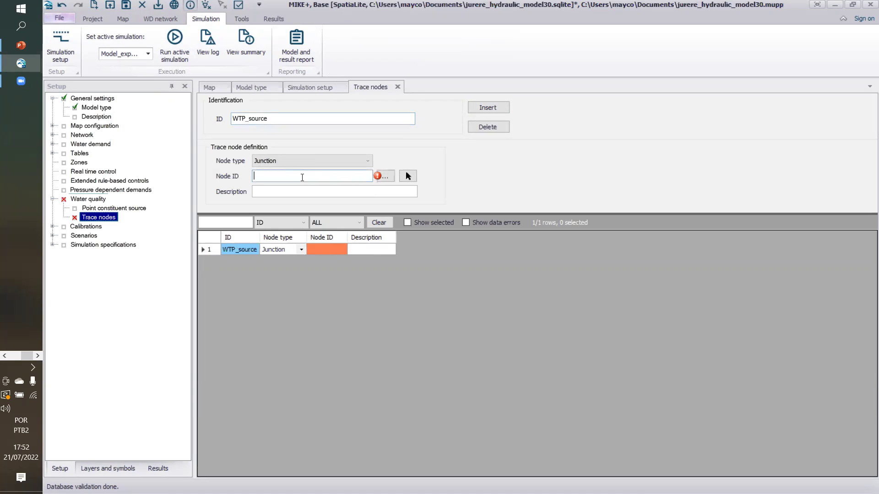
pyautogui.write('WTP')
pyautogui.click(291, 194)
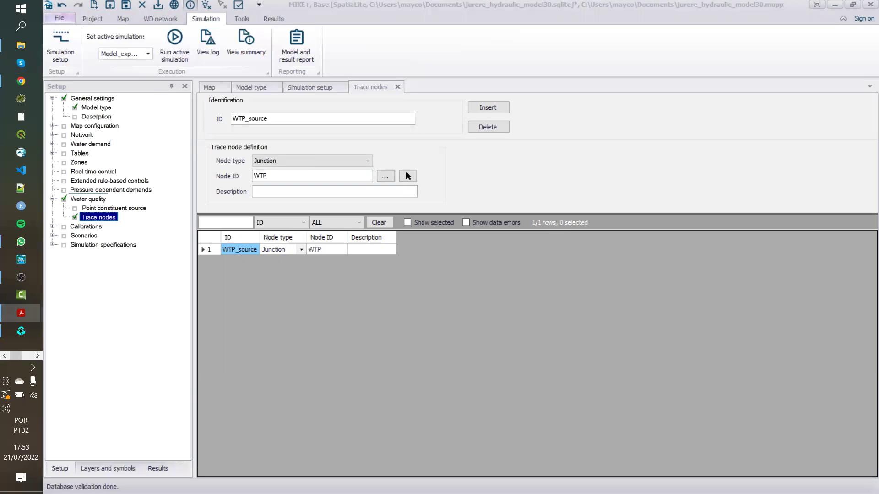
# Review the WQ parameters, output and simulation period settings of the Model_exportado simulation.
pyautogui.click(306, 88)
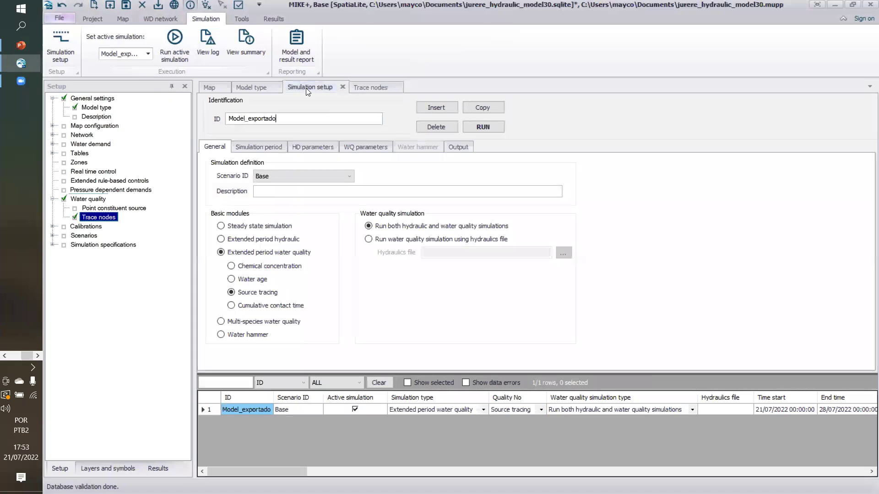
pyautogui.click(380, 147)
pyautogui.click(458, 147)
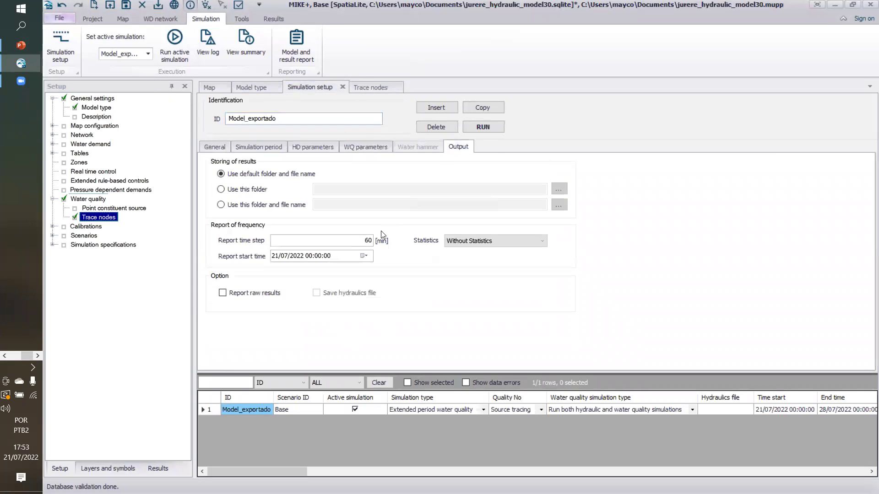
pyautogui.click(259, 147)
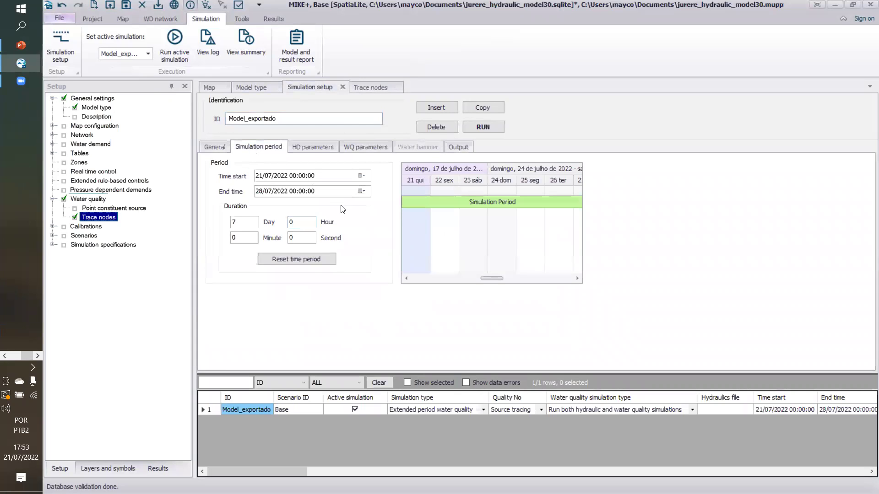
# Check the output settings of the Model_exportado simulation and run the source tracing simulation.
pyautogui.click(458, 147)
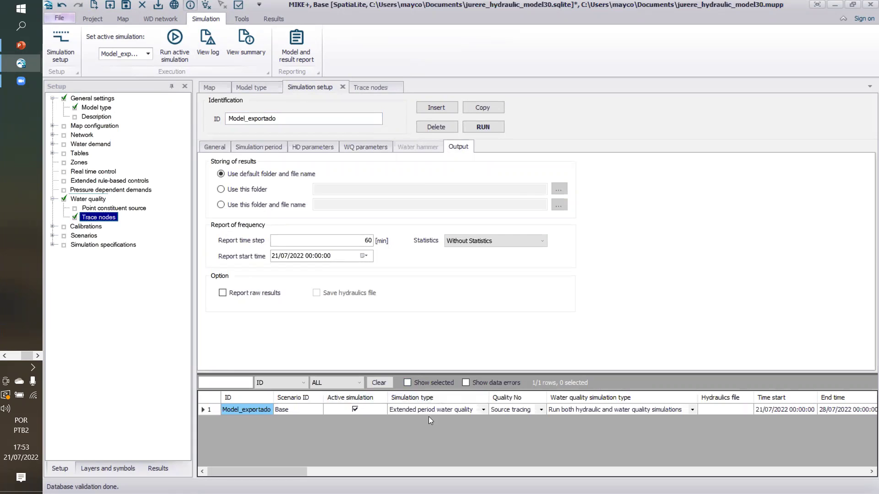
pyautogui.click(485, 129)
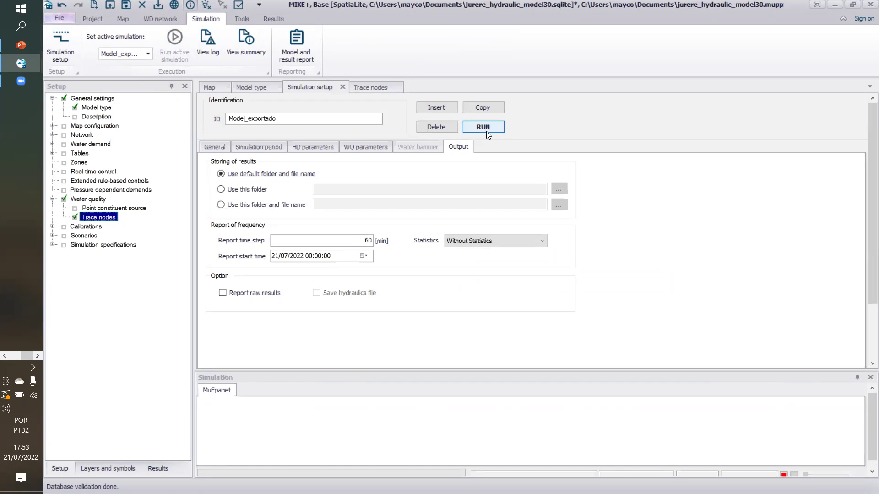
pyautogui.click(489, 130)
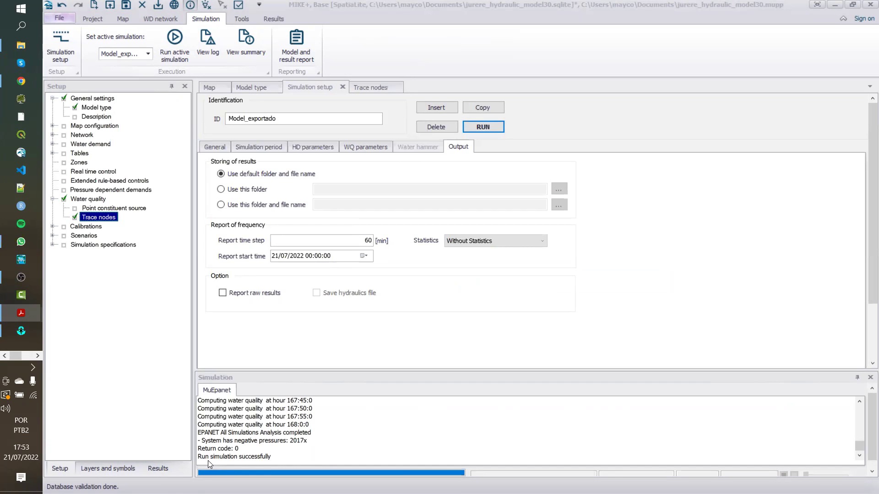
# Display the links' Average Water Quality result from Model_exportadoBase.res on the map and close the simulation log.
pyautogui.click(131, 469)
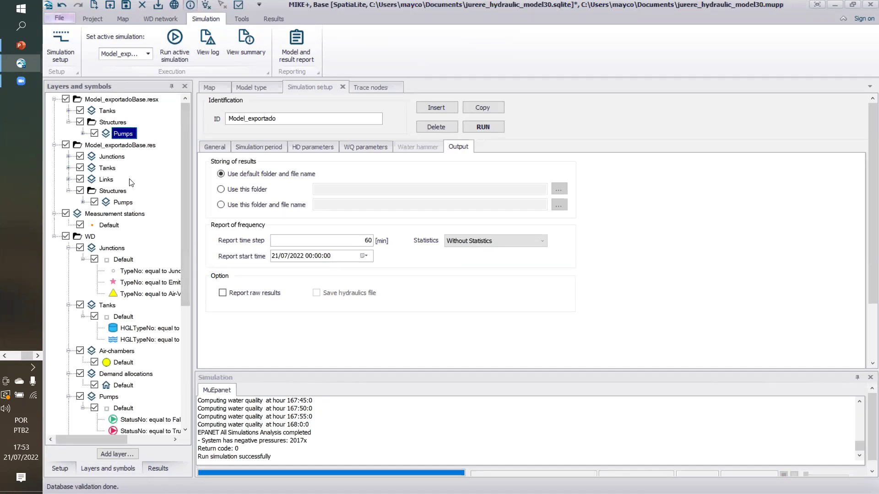
pyautogui.click(70, 180)
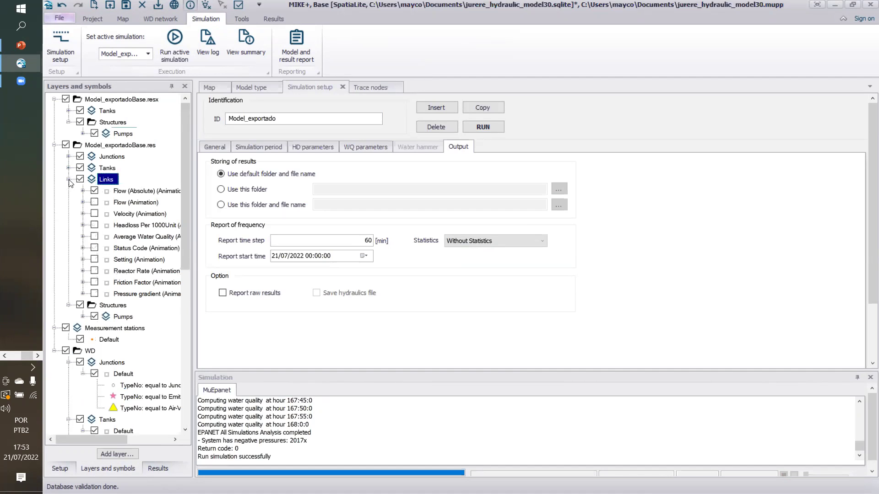
pyautogui.click(83, 237)
pyautogui.click(94, 236)
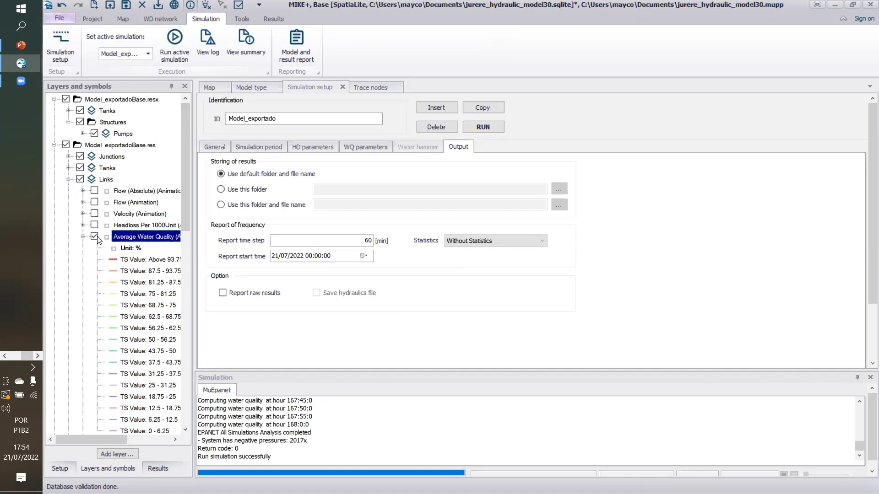
pyautogui.click(209, 89)
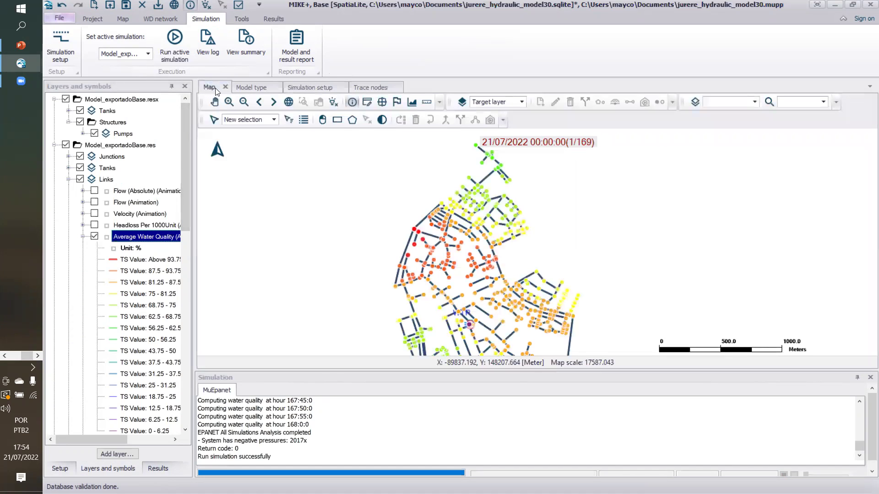
pyautogui.click(870, 377)
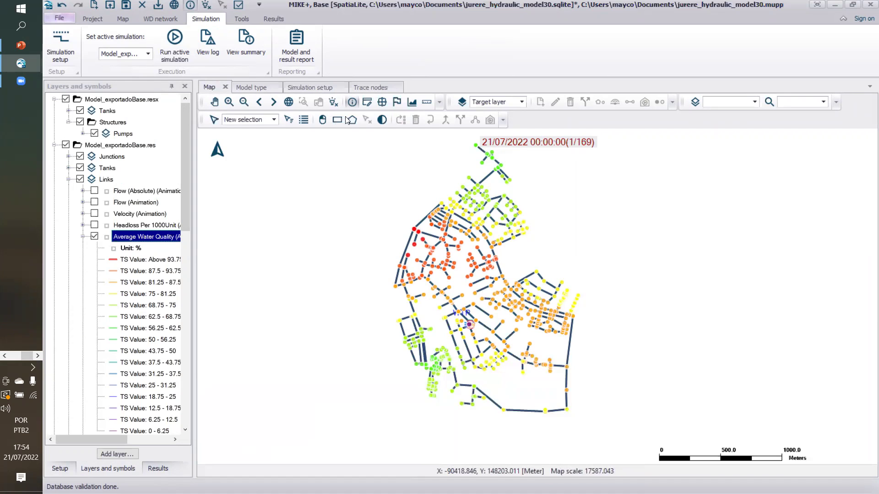
# Plot the average water quality time series of pipe 2983 at the network's eastern edge and dock the plot among the open documents.
pyautogui.click(567, 363)
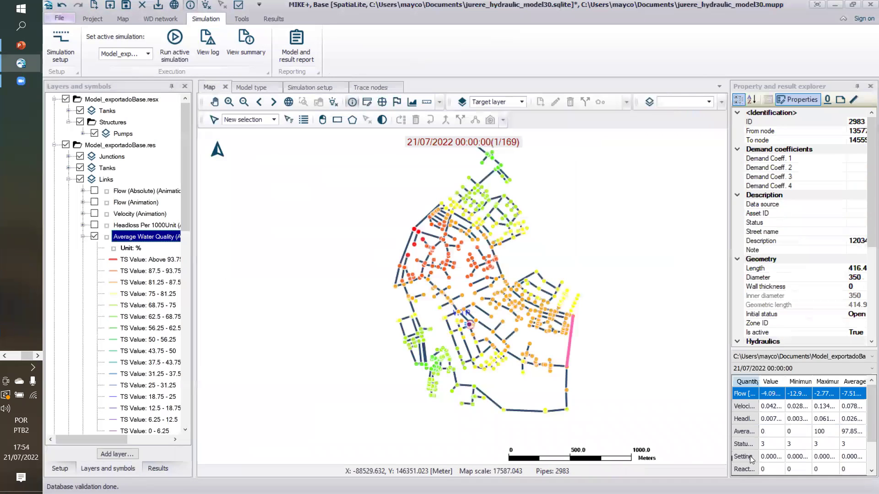
pyautogui.click(741, 432)
pyautogui.rightClick(742, 432)
pyautogui.click(753, 440)
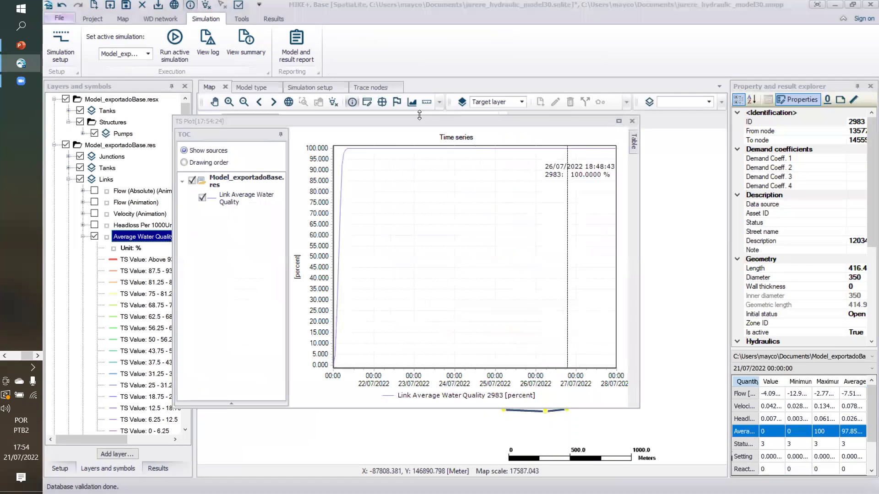
pyautogui.moveTo(418, 118); pyautogui.dragTo(426, 92)
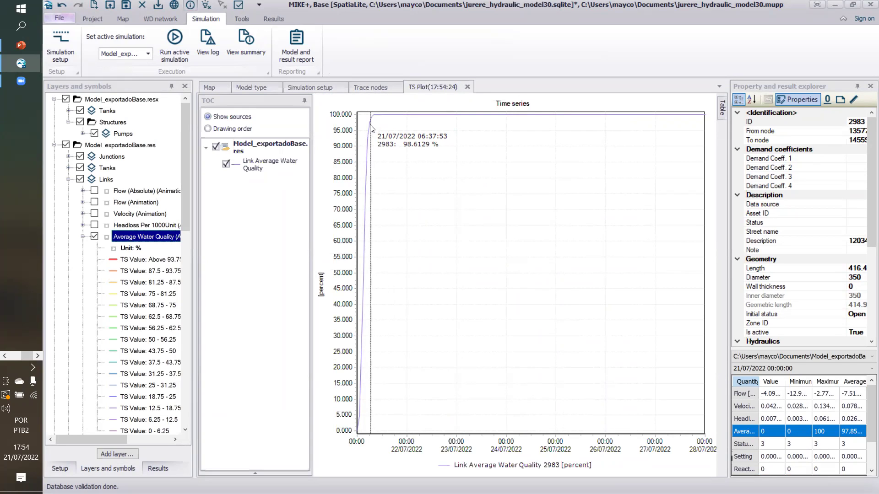
# Add the average water quality of pipe 4610 in the northern network to the existing time series plot and view the comparison.
pyautogui.click(208, 88)
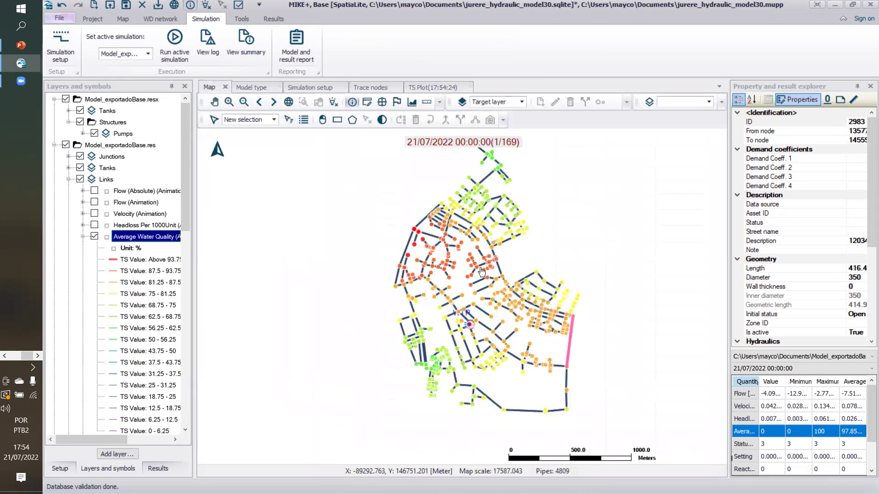
pyautogui.click(489, 182)
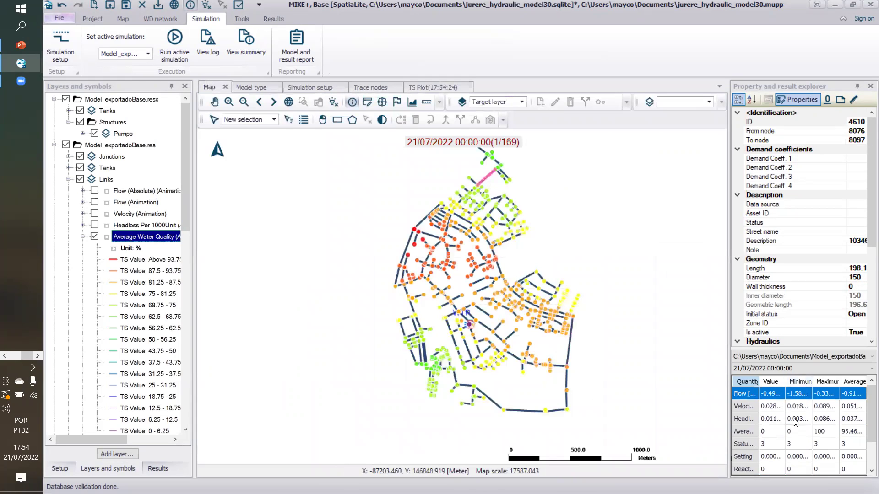
pyautogui.click(742, 432)
pyautogui.rightClick(743, 434)
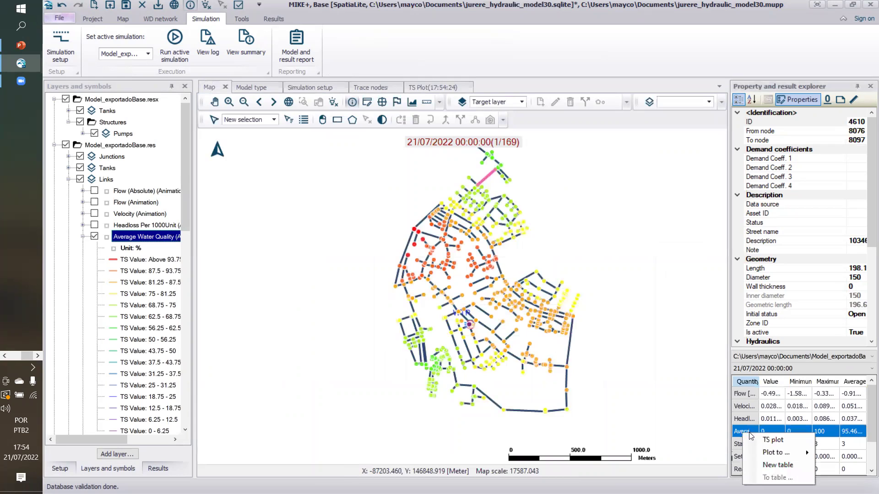
pyautogui.moveTo(775, 453)
pyautogui.click(708, 454)
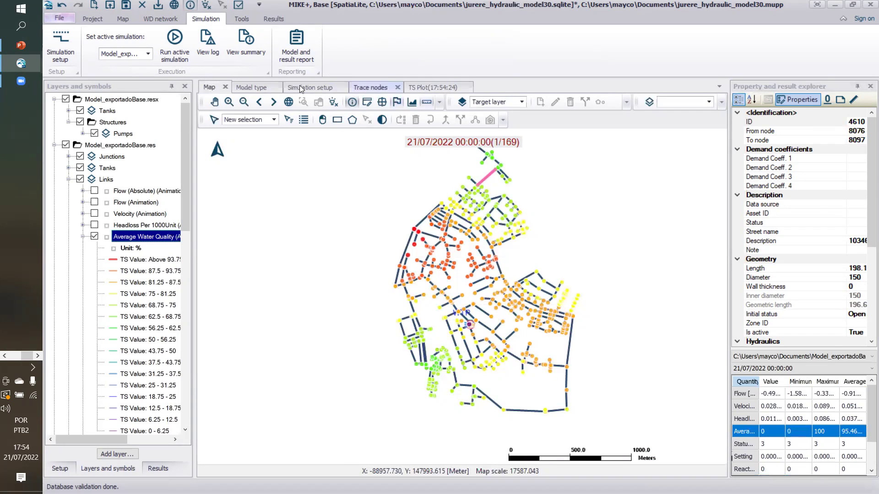
pyautogui.click(430, 86)
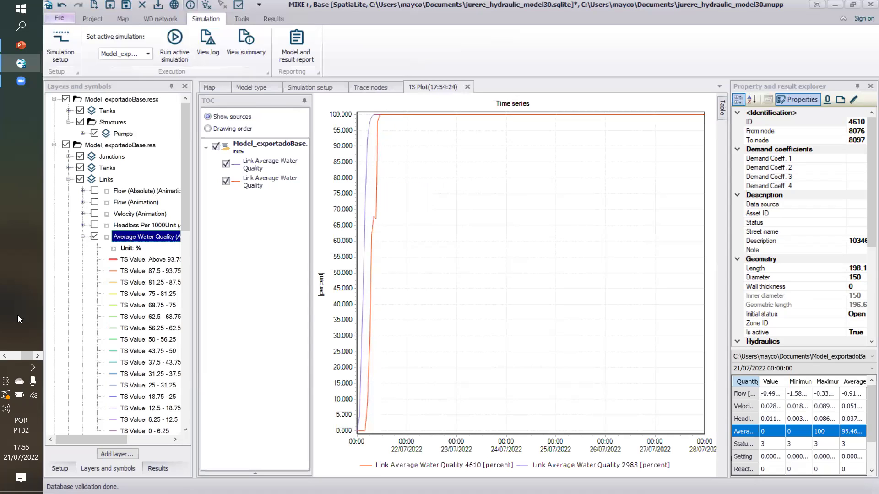
# Switch to the PowerPoint webinar presentation and start the slide show from the "Perguntas?" slide.
pyautogui.click(6, 356)
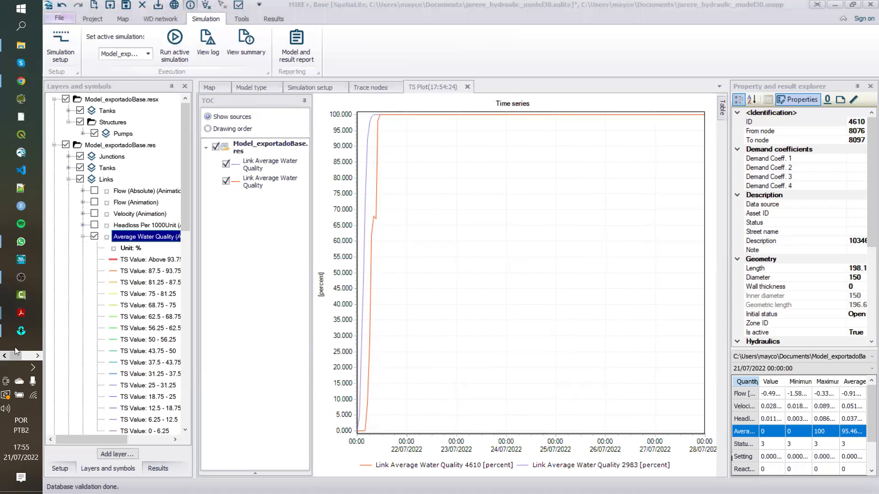
pyautogui.click(38, 356)
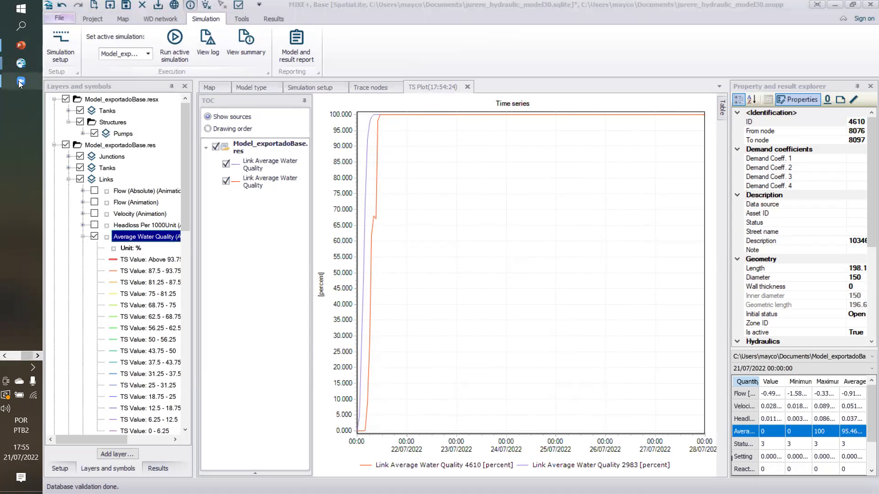
pyautogui.click(20, 45)
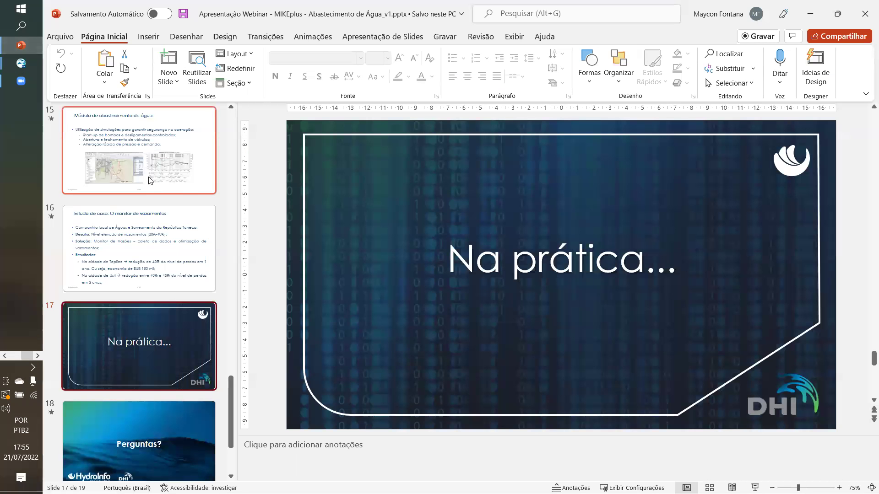
pyautogui.scroll(-2, 188, 333)
pyautogui.click(188, 337)
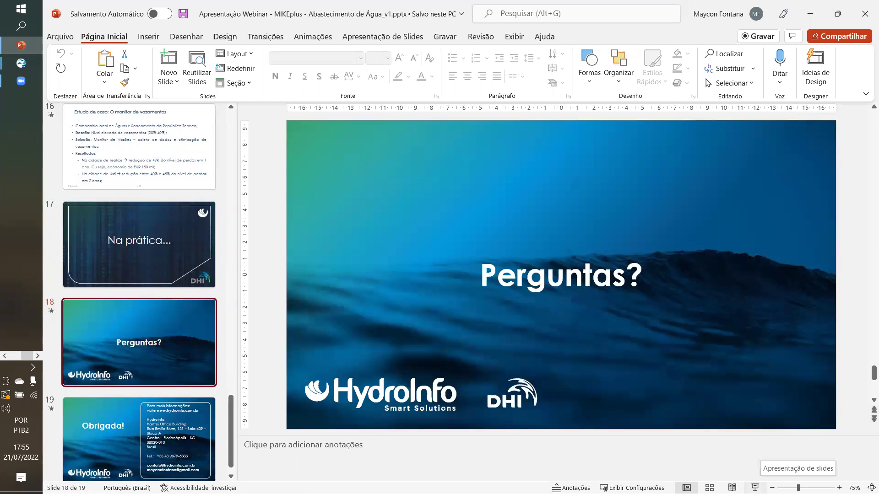
pyautogui.click(754, 487)
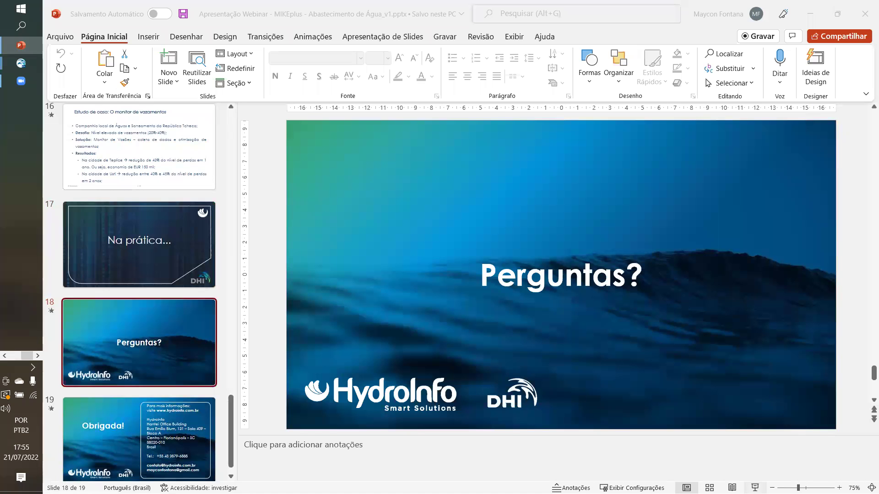